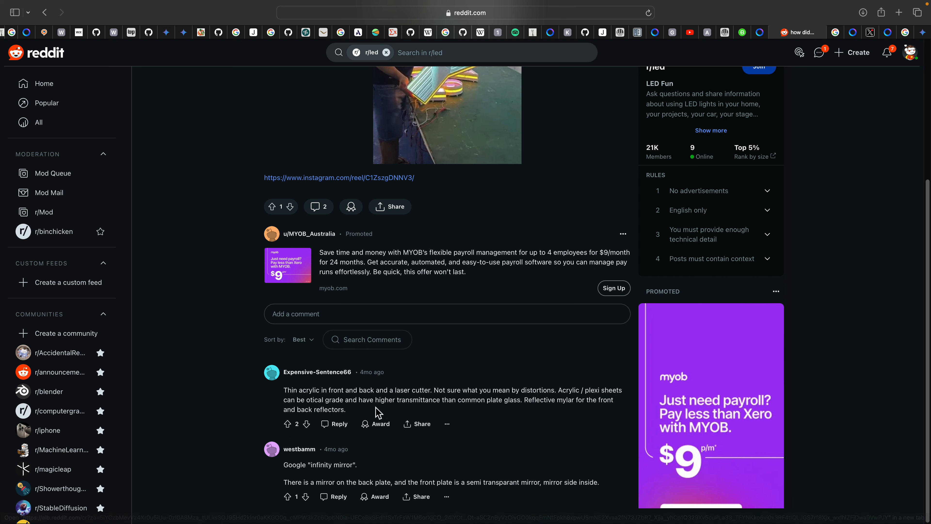
- Read the Reddit post asking how the infinity LED sign was made, including its photo and comments
{"action": "scroll", "coordinate": [353, 364], "scroll_direction": "up", "scroll_amount": 3}
{"action": "scroll", "coordinate": [397, 319], "scroll_direction": "down", "scroll_amount": 3}
{"action": "scroll", "coordinate": [397, 319], "scroll_direction": "up", "scroll_amount": 5}
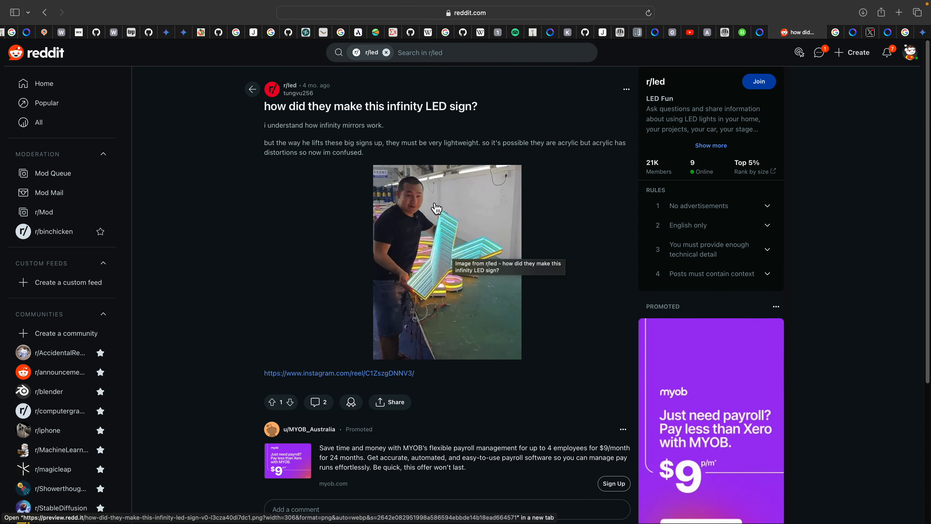
{"action": "scroll", "coordinate": [461, 260], "scroll_direction": "down", "scroll_amount": 1}
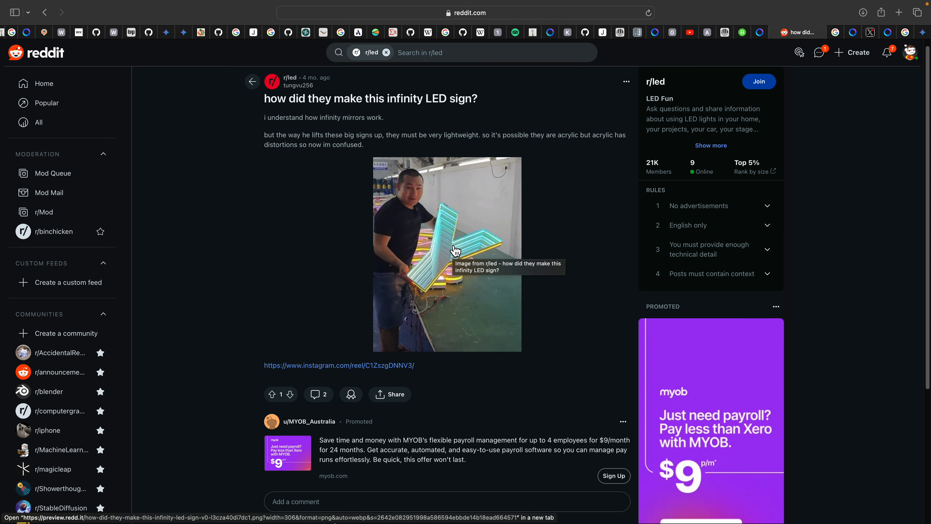
{"action": "scroll", "coordinate": [460, 266], "scroll_direction": "down", "scroll_amount": 1}
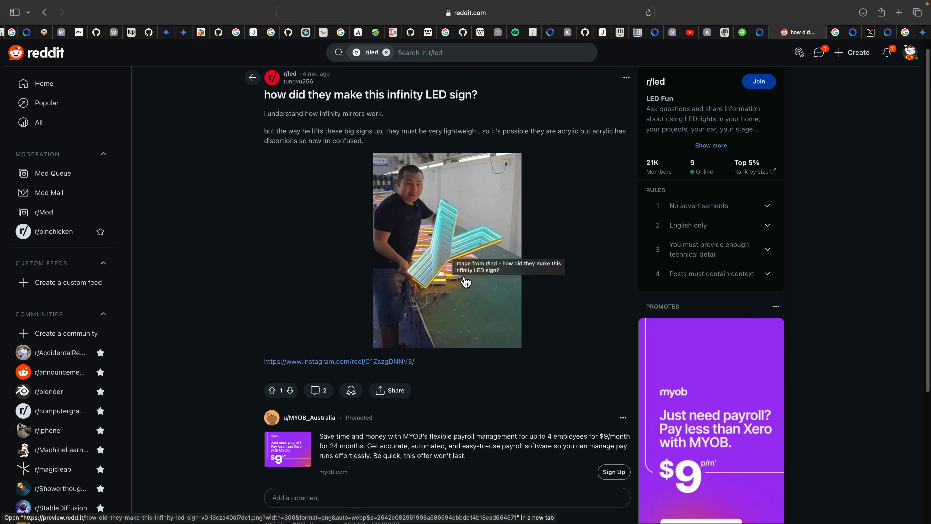
{"action": "scroll", "coordinate": [465, 282], "scroll_direction": "down", "scroll_amount": 2}
{"action": "scroll", "coordinate": [467, 291], "scroll_direction": "down", "scroll_amount": 2}
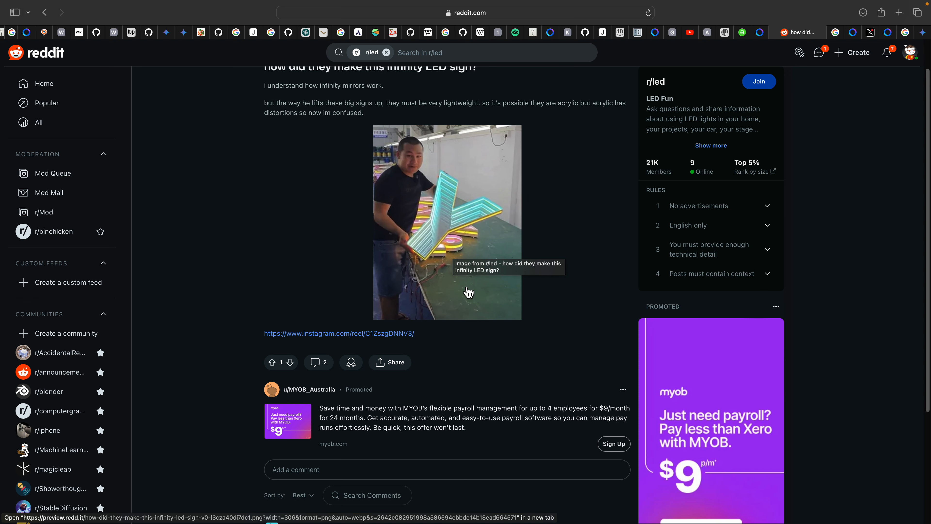
{"action": "scroll", "coordinate": [471, 291], "scroll_direction": "up", "scroll_amount": 3}
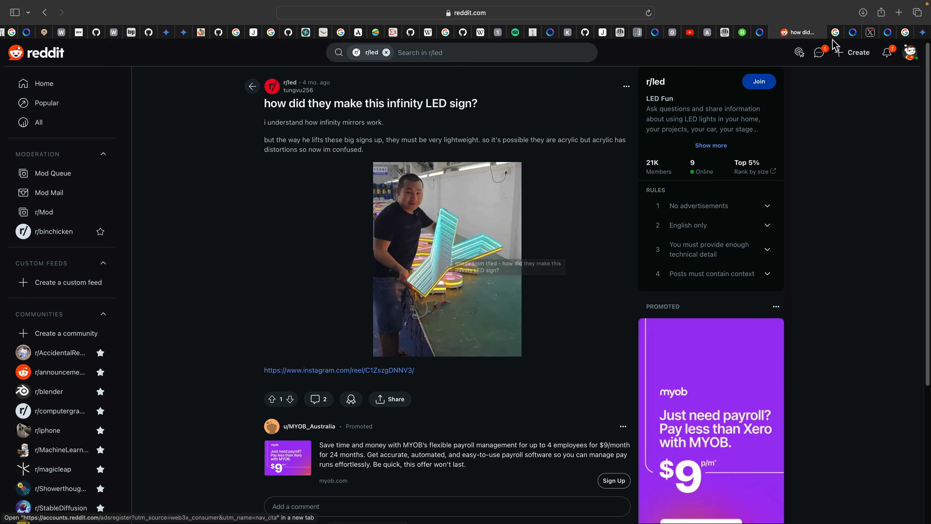
- Review the Meta AI answer on how infinity mirror LED signs work, highlighting the LED lights, parallel mirrors and glass or acrylic panel components
{"action": "left_click", "coordinate": [835, 32]}
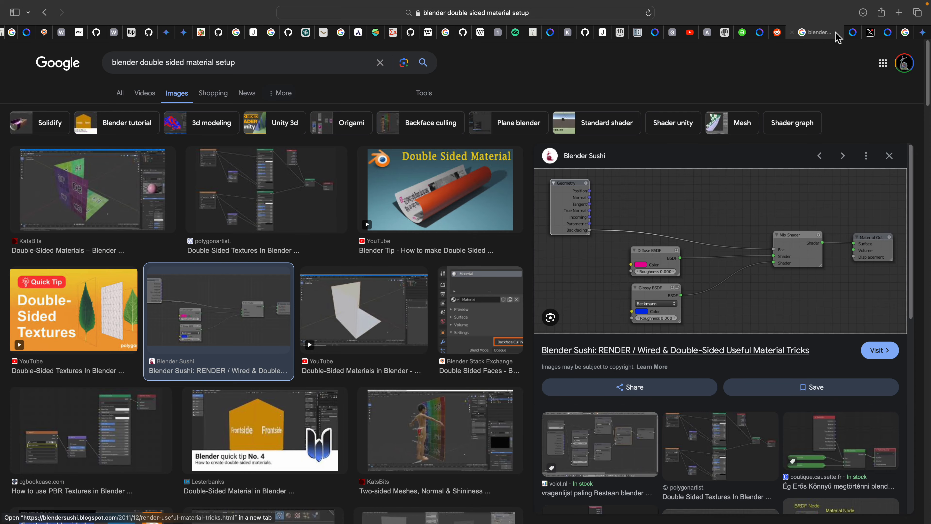
{"action": "left_click", "coordinate": [855, 33]}
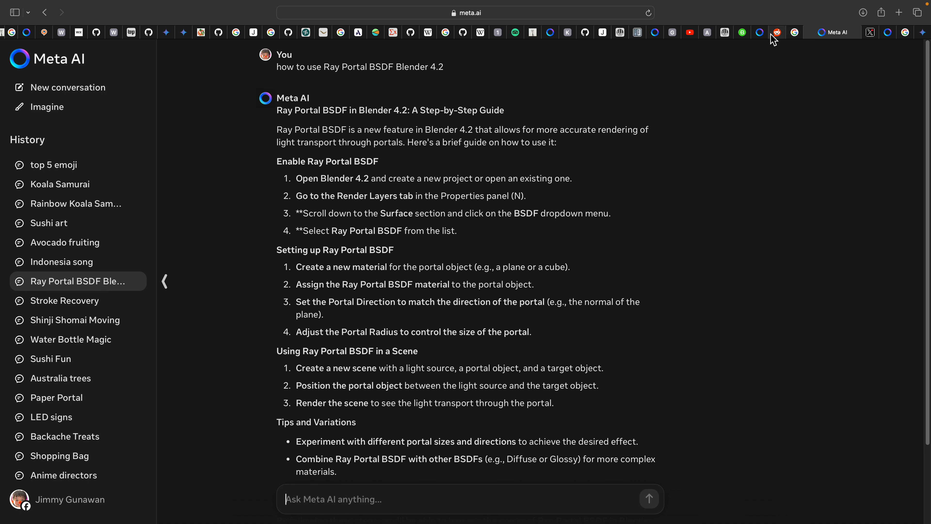
{"action": "left_click", "coordinate": [763, 34]}
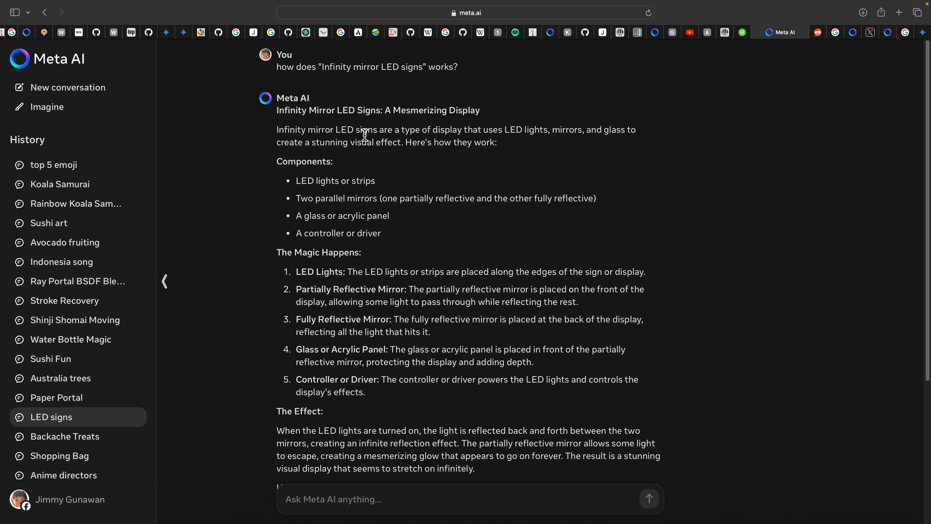
{"action": "left_click_drag", "start_coordinate": [338, 67], "coordinate": [418, 67]}
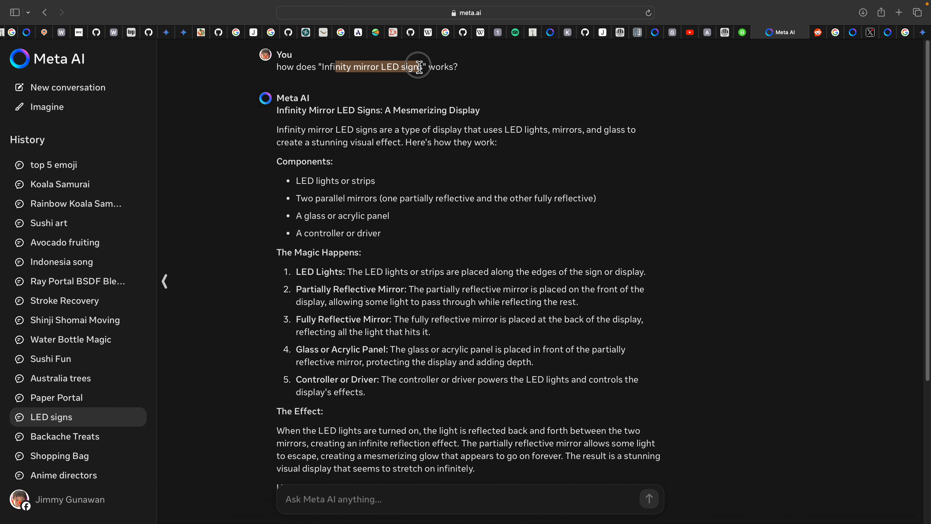
{"action": "left_click_drag", "start_coordinate": [297, 181], "coordinate": [369, 180]}
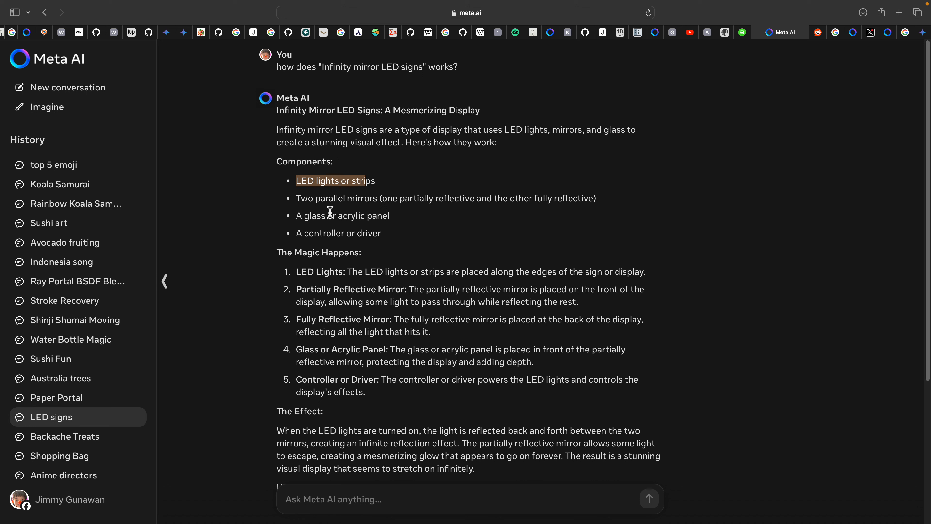
{"action": "left_click_drag", "start_coordinate": [297, 199], "coordinate": [362, 199]}
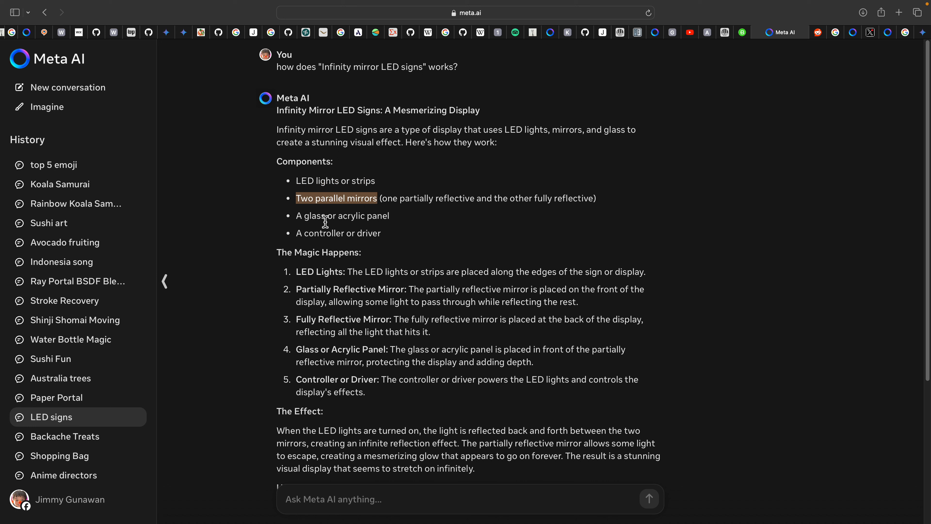
{"action": "left_click_drag", "start_coordinate": [310, 217], "coordinate": [372, 216]}
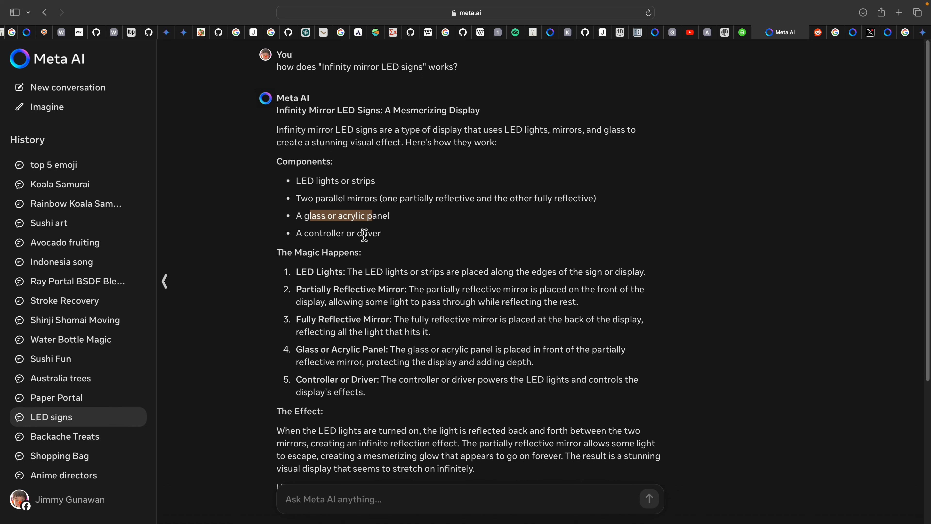
- Review the Meta AI guide on using Ray Portal BSDF in Blender 4.2, highlighting the feature name in the question
{"action": "left_click", "coordinate": [856, 37]}
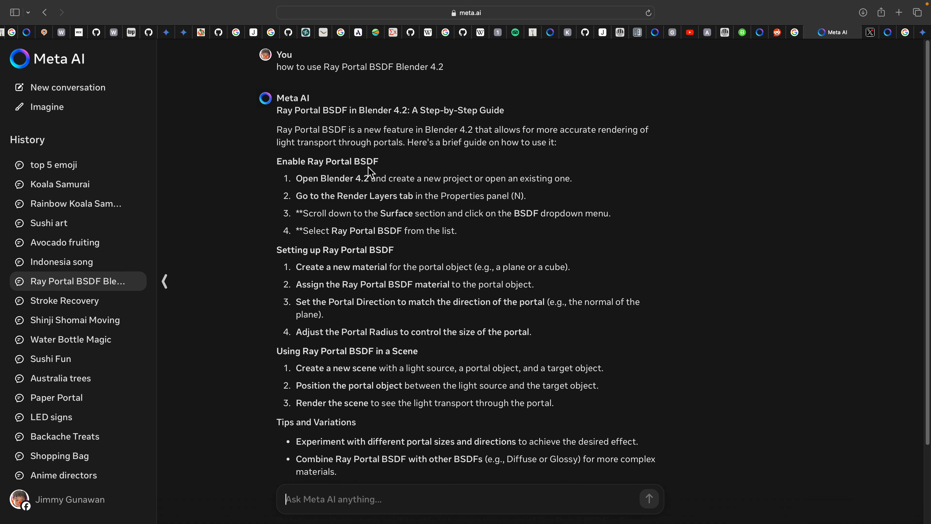
{"action": "left_click_drag", "start_coordinate": [331, 69], "coordinate": [443, 68]}
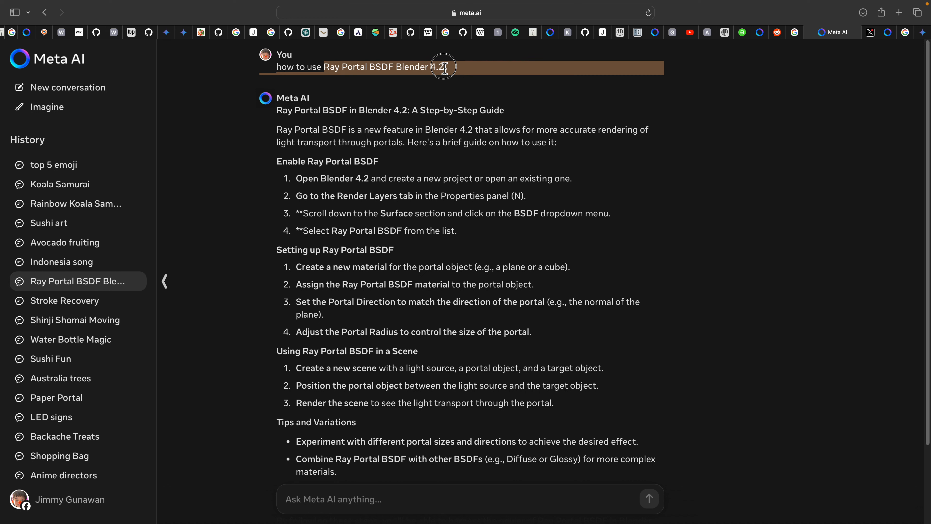
{"action": "left_click", "coordinate": [889, 34]}
{"action": "left_click", "coordinate": [908, 33]}
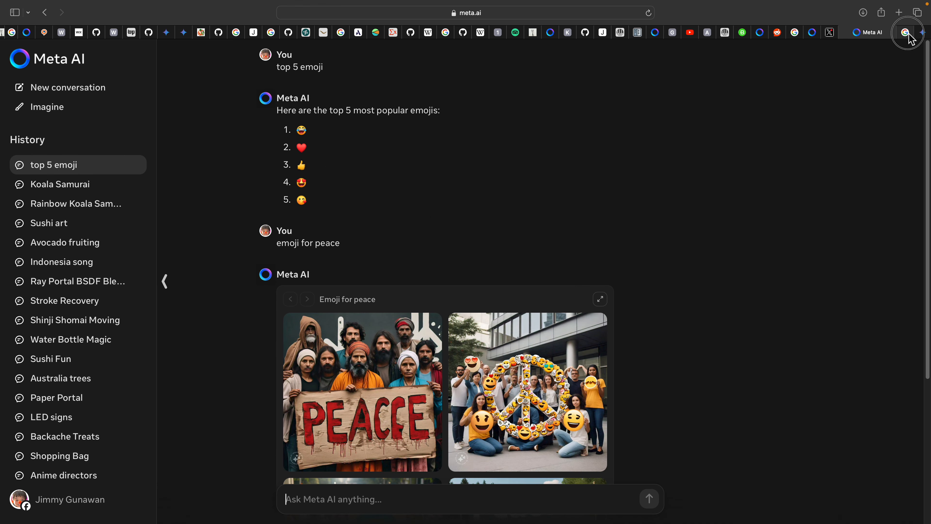
- Switch to Blender, set the 3D viewport to Solid shading and view the heart-shaped sign from an oblique angle
{"action": "key", "text": "ctrl+Left"}
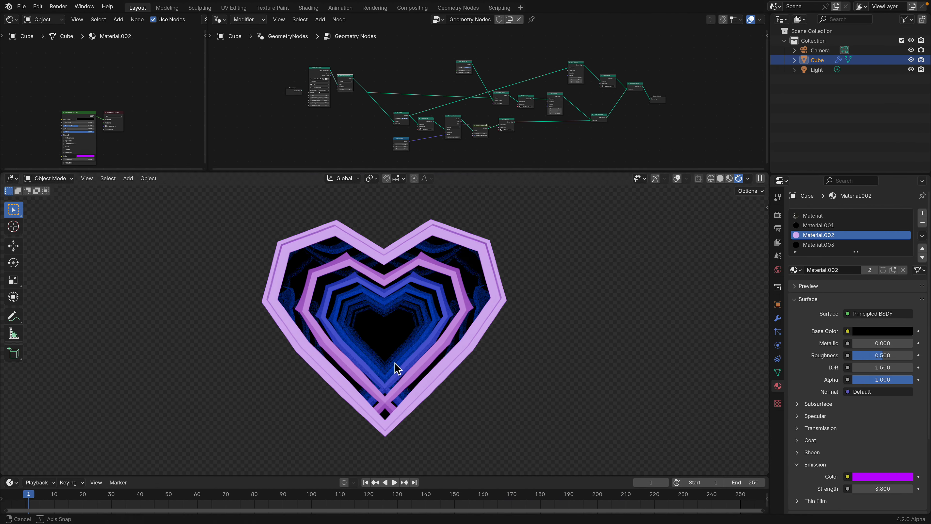
{"action": "mouse_move", "coordinate": [395, 370]}
{"action": "middle_mouse_down"}
{"action": "mouse_move", "coordinate": [405, 364]}
{"action": "mouse_move", "coordinate": [407, 372]}
{"action": "mouse_move", "coordinate": [408, 362]}
{"action": "middle_mouse_up"}
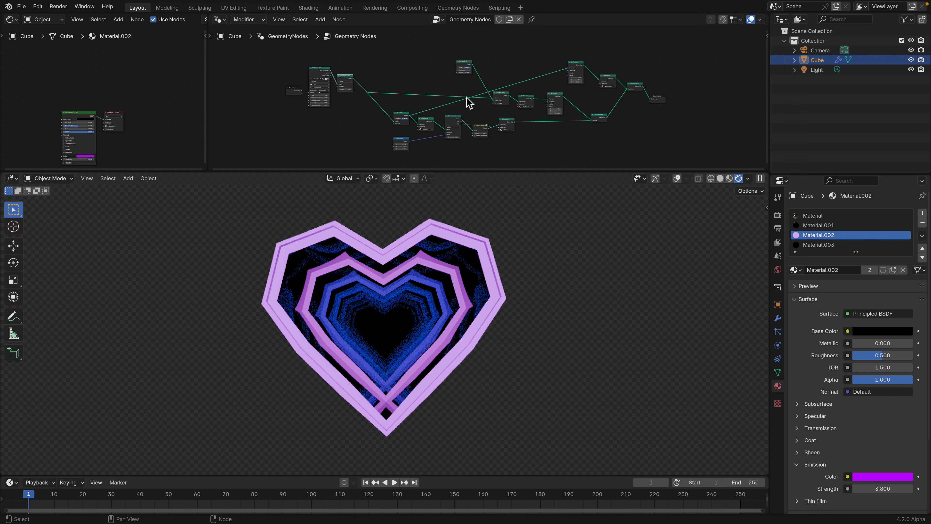
{"action": "left_click", "coordinate": [720, 179]}
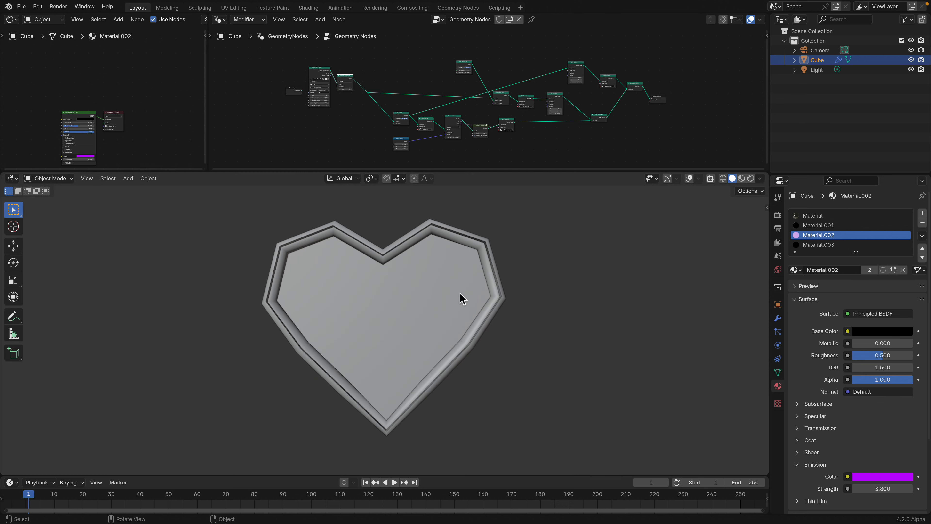
{"action": "mouse_move", "coordinate": [461, 297]}
{"action": "middle_mouse_down"}
{"action": "mouse_move", "coordinate": [451, 264]}
{"action": "mouse_move", "coordinate": [469, 277]}
{"action": "mouse_move", "coordinate": [520, 248]}
{"action": "mouse_move", "coordinate": [597, 293]}
{"action": "mouse_move", "coordinate": [399, 347]}
{"action": "mouse_move", "coordinate": [425, 330]}
{"action": "middle_mouse_up"}
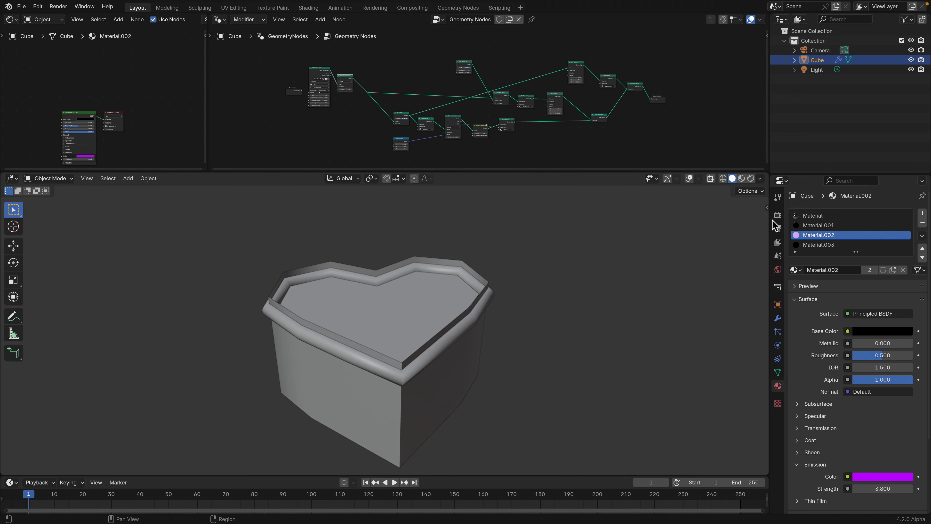
- Check the available render engines, keeping Cycles selected, and inspect the heart-shaped box's rim and side walls
{"action": "left_click", "coordinate": [777, 215]}
{"action": "left_click", "coordinate": [869, 214]}
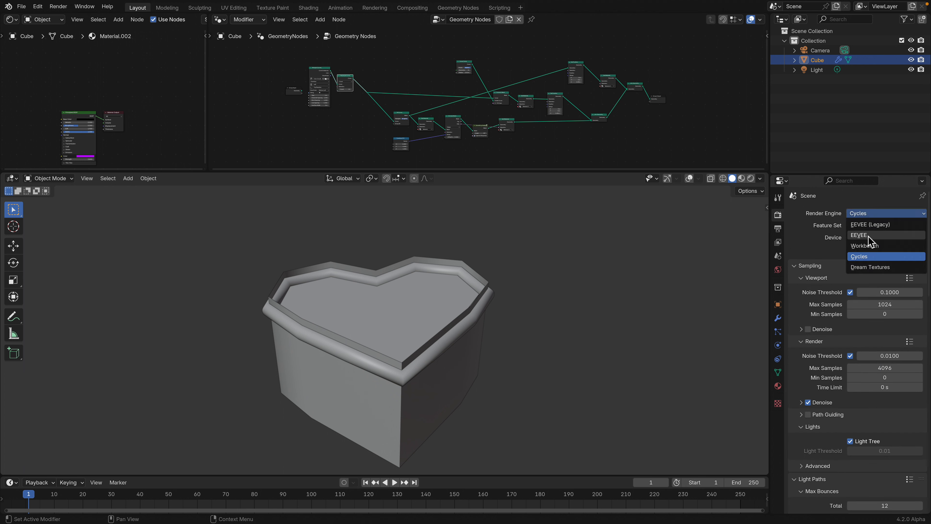
{"action": "left_click", "coordinate": [866, 256]}
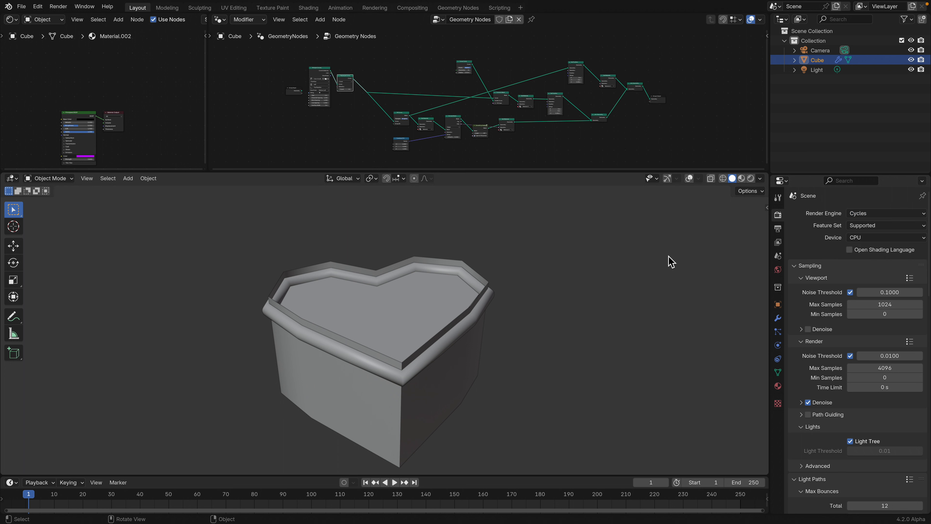
{"action": "middle_click_drag", "start_coordinate": [645, 264], "coordinate": [747, 219]}
{"action": "mouse_move", "coordinate": [433, 287]}
{"action": "middle_mouse_down"}
{"action": "mouse_move", "coordinate": [439, 229]}
{"action": "mouse_move", "coordinate": [434, 297]}
{"action": "middle_mouse_up"}
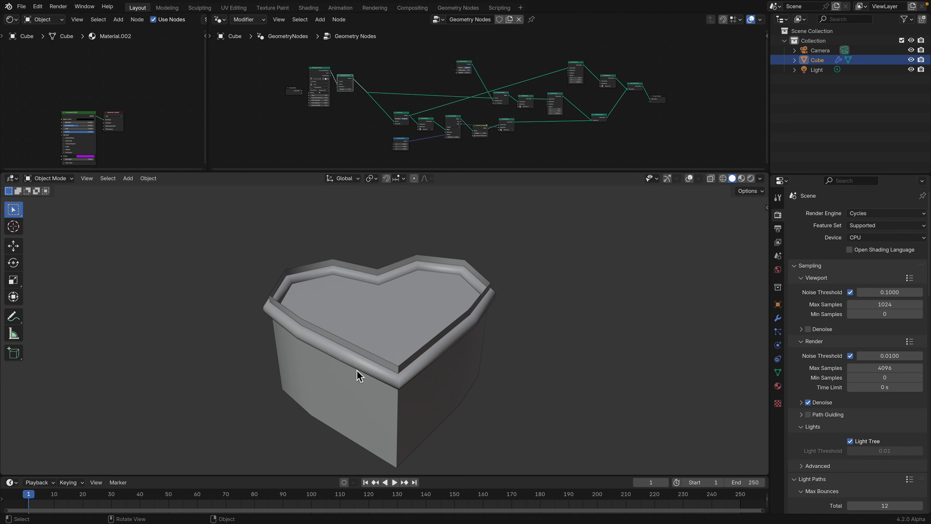
{"action": "middle_click_drag", "start_coordinate": [414, 384], "coordinate": [403, 404]}
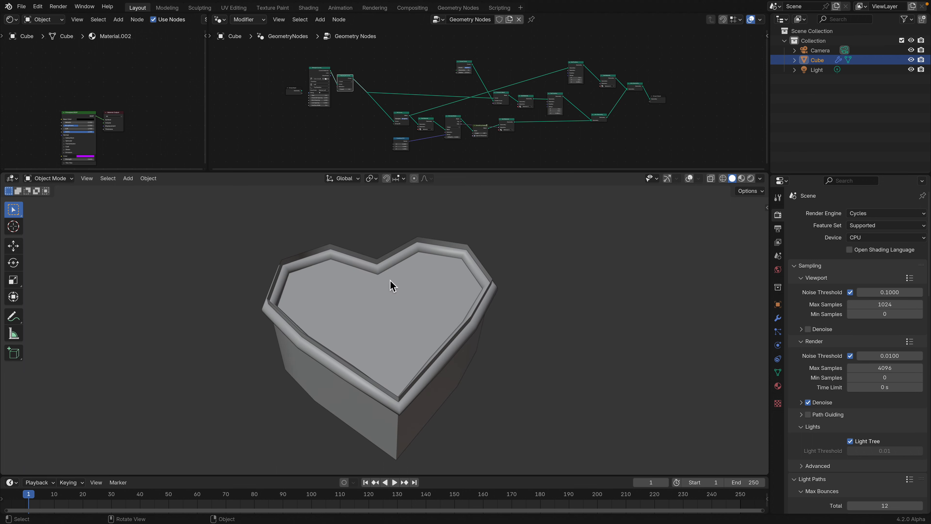
{"action": "middle_click_drag", "start_coordinate": [425, 410], "coordinate": [452, 398]}
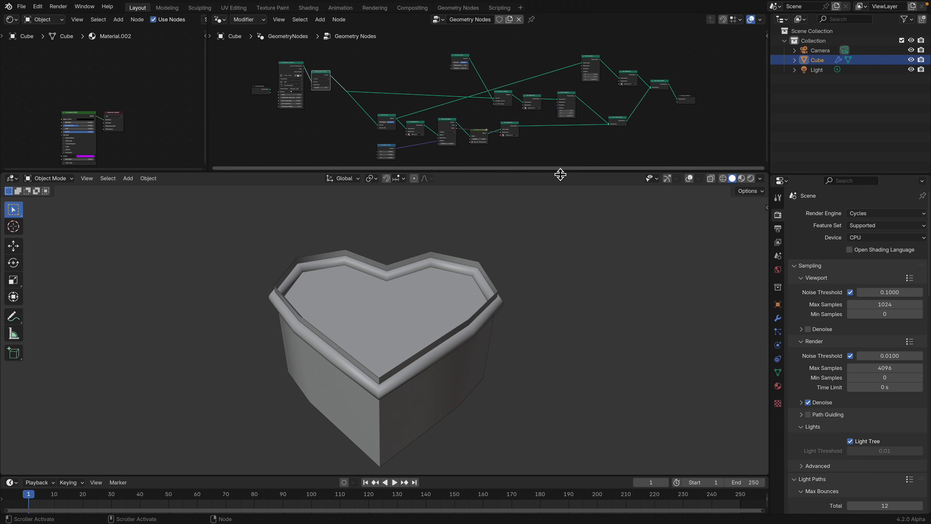
- Enlarge the height of the node editors above the 3D viewport and view the heart's front face at an angle
{"action": "left_click_drag", "start_coordinate": [561, 170], "coordinate": [568, 220]}
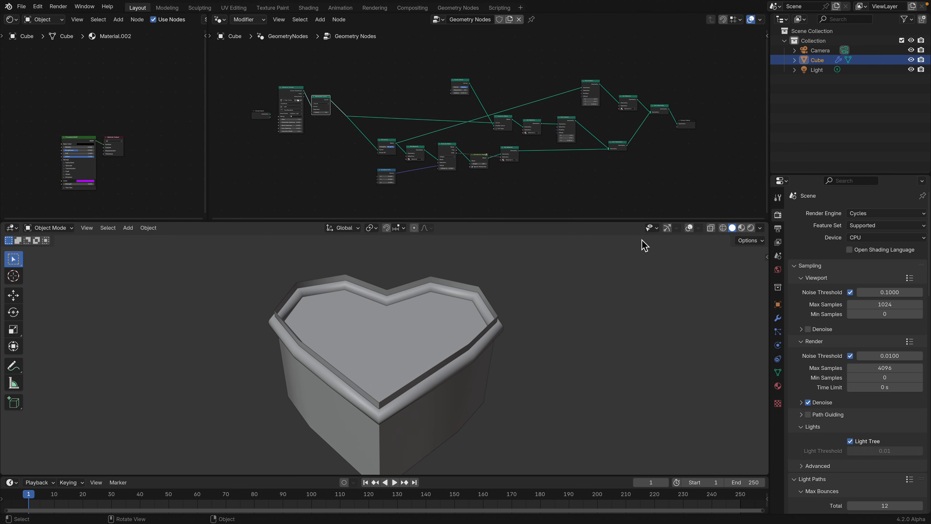
{"action": "middle_click_drag", "start_coordinate": [573, 292], "coordinate": [582, 289]}
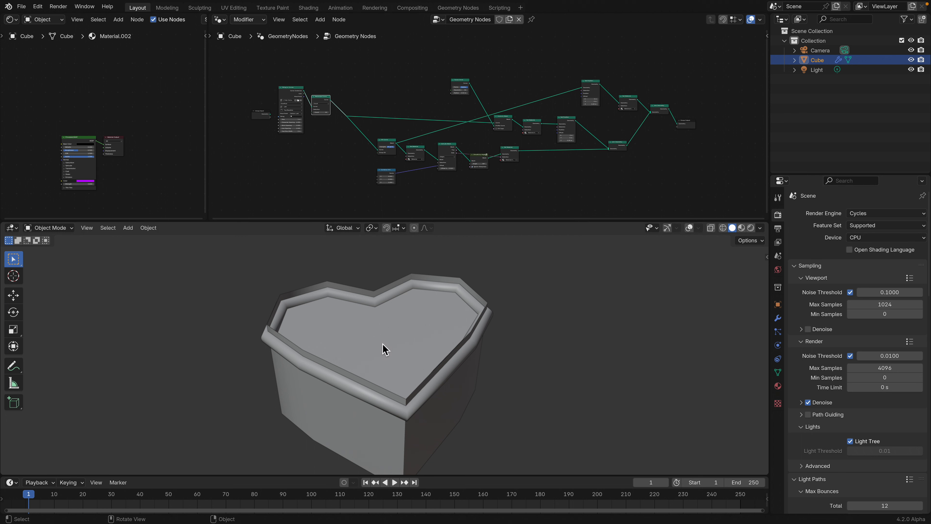
{"action": "middle_click_drag", "start_coordinate": [418, 344], "coordinate": [414, 362]}
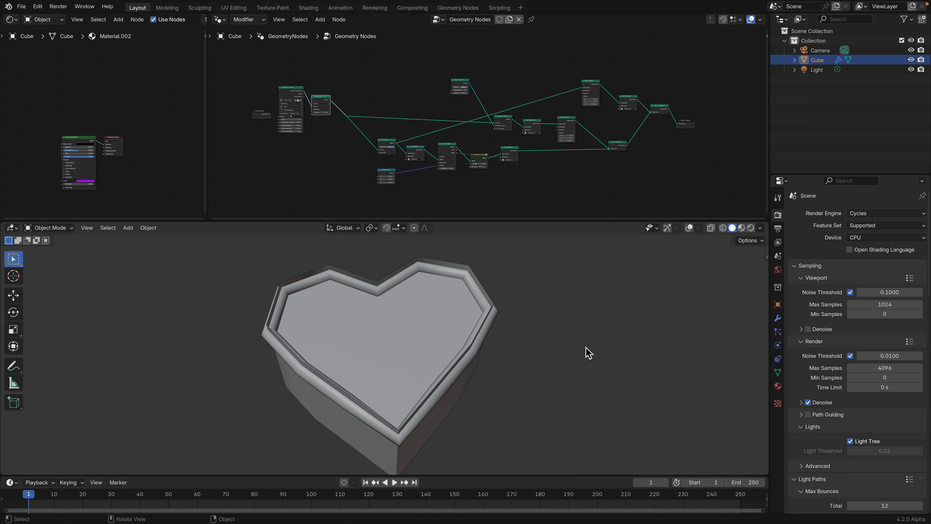
- Select the cube's Material.003 and widen the shader editor to frame its complete Mix Shader node setup
{"action": "left_click", "coordinate": [777, 385]}
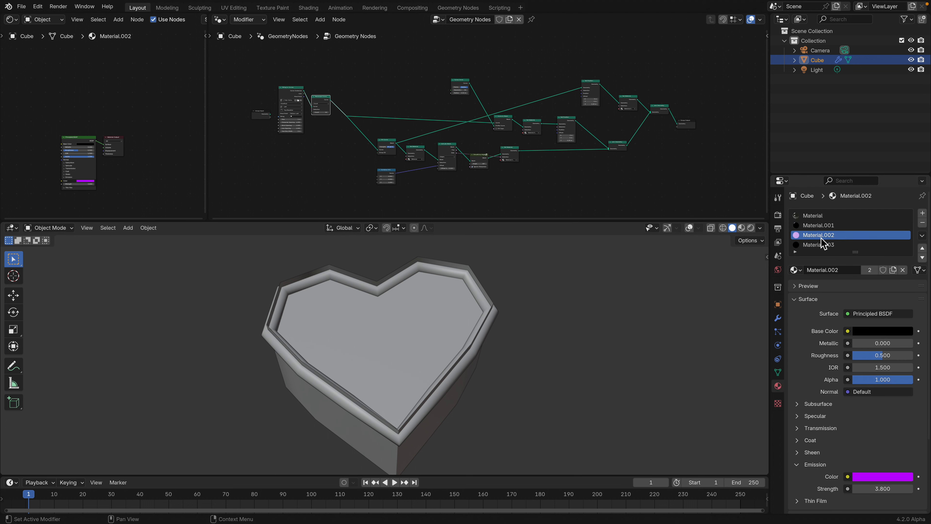
{"action": "left_click", "coordinate": [830, 244]}
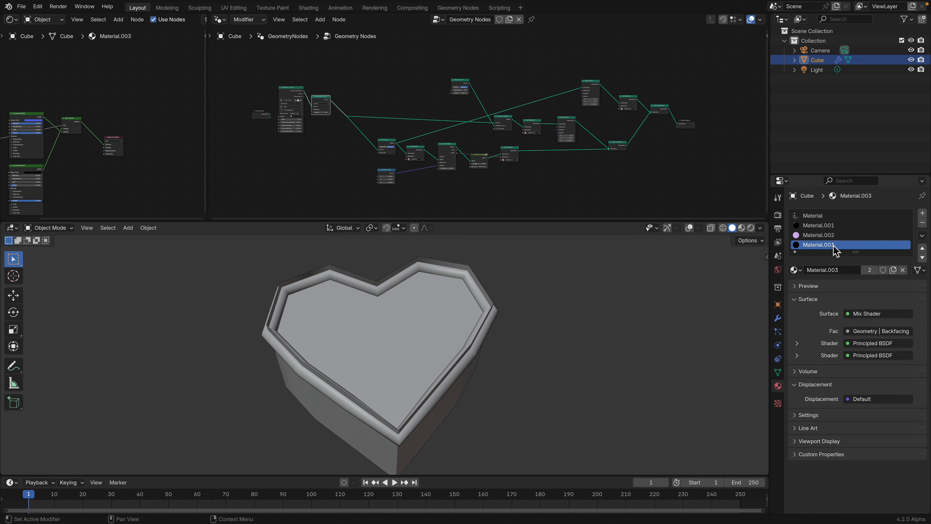
{"action": "left_click", "coordinate": [828, 236]}
{"action": "left_click", "coordinate": [832, 245]}
{"action": "left_click_drag", "start_coordinate": [210, 146], "coordinate": [292, 146]}
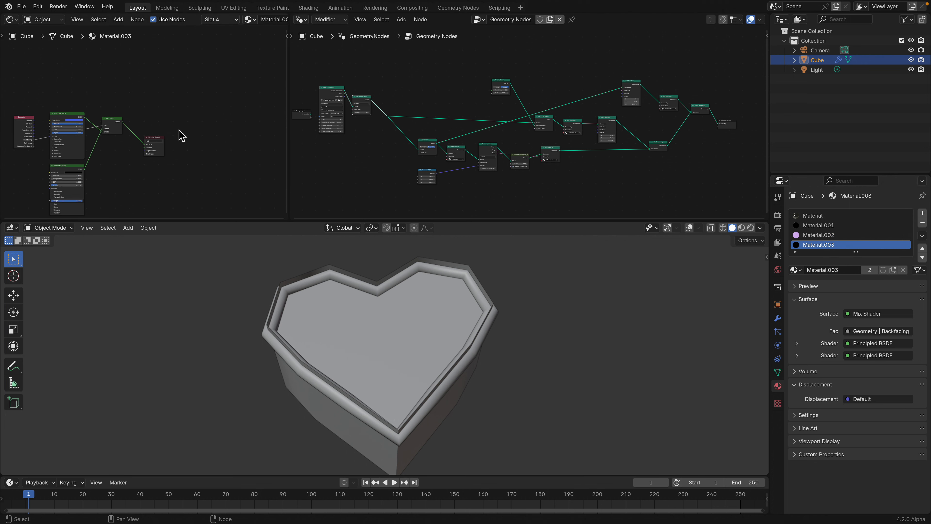
{"action": "key", "text": "Home"}
{"action": "left_click_drag", "start_coordinate": [527, 225], "coordinate": [528, 235]}
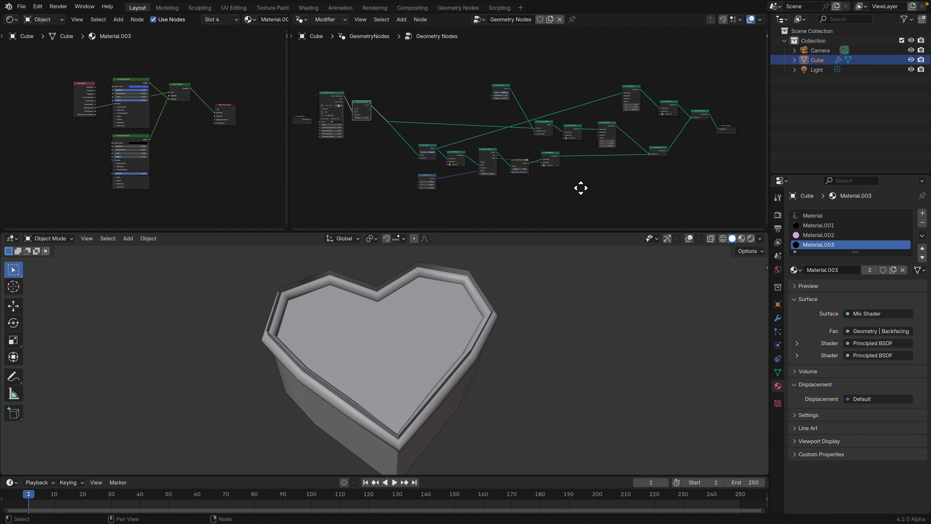
- Examine the heart's Geometry Nodes tree from its input to the joined output, and widen that node editor
{"action": "scroll", "coordinate": [573, 183], "scroll_direction": "up", "scroll_amount": 3}
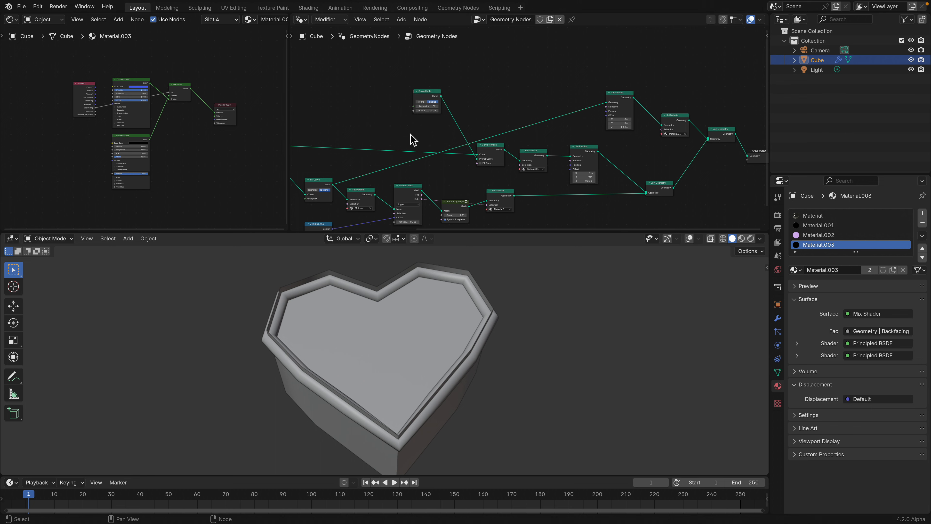
{"action": "middle_click_drag", "start_coordinate": [410, 135], "coordinate": [535, 129]}
{"action": "middle_click_drag", "start_coordinate": [376, 121], "coordinate": [480, 128]}
{"action": "scroll", "coordinate": [445, 115], "scroll_direction": "up", "scroll_amount": 2}
{"action": "left_click_drag", "start_coordinate": [408, 104], "coordinate": [405, 105]}
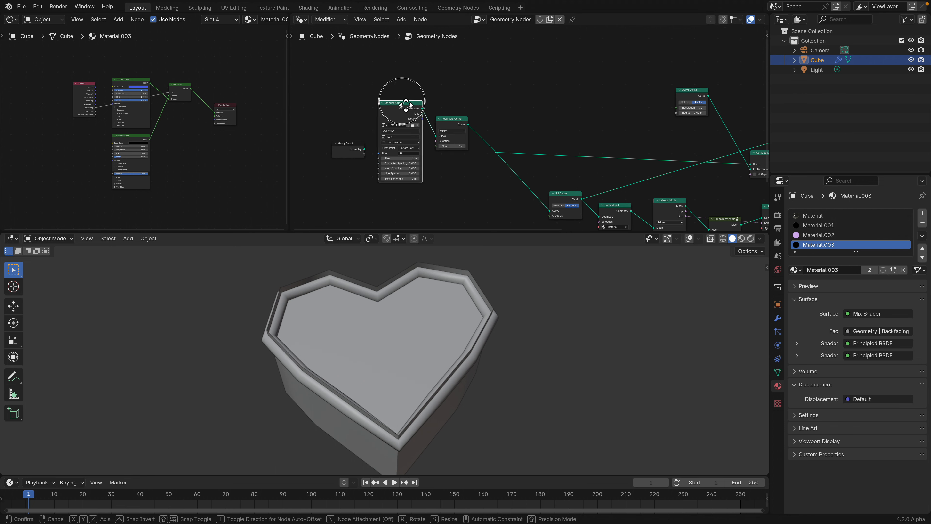
{"action": "middle_click_drag", "start_coordinate": [619, 137], "coordinate": [499, 118]}
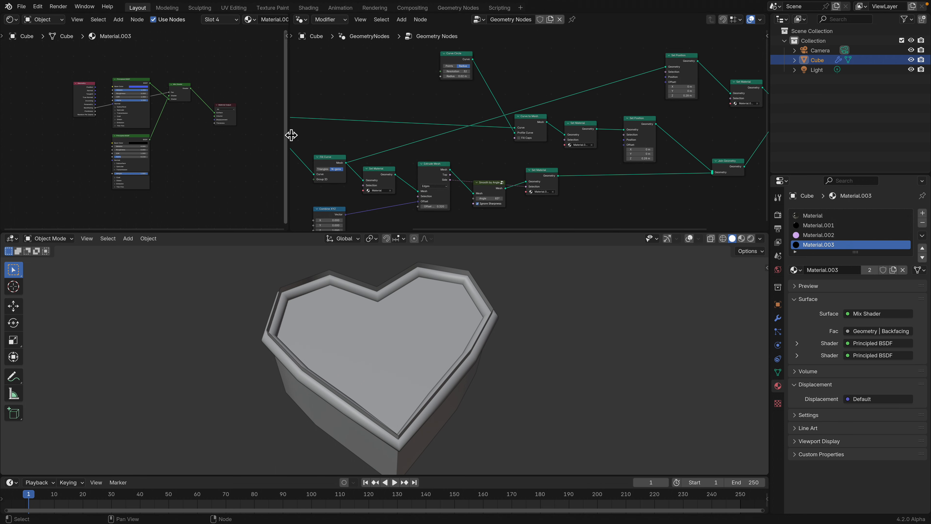
{"action": "left_click_drag", "start_coordinate": [288, 137], "coordinate": [83, 127]}
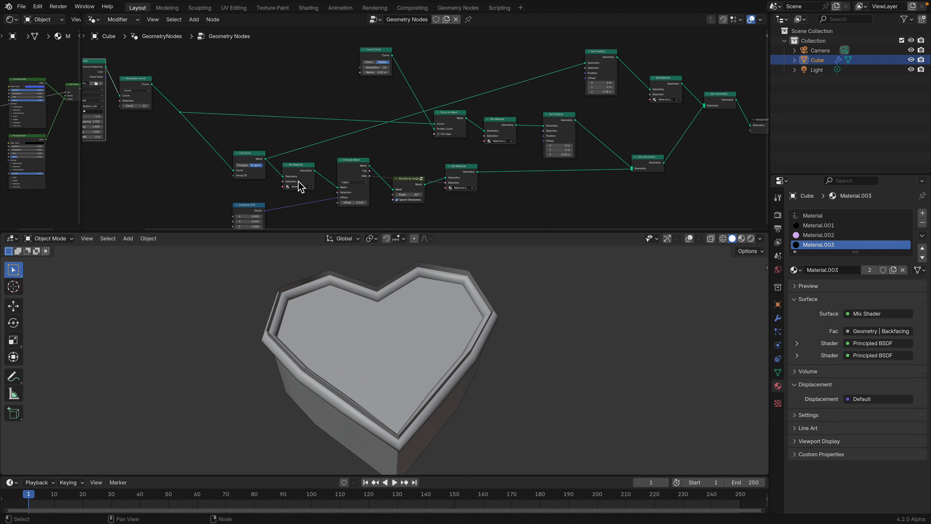
- Raise the Resample Curve node's count to 18 to smooth the heart outline
{"action": "middle_click_drag", "start_coordinate": [293, 176], "coordinate": [426, 143]}
{"action": "scroll", "coordinate": [281, 120], "scroll_direction": "up", "scroll_amount": 2}
{"action": "middle_click_drag", "start_coordinate": [234, 89], "coordinate": [322, 142]}
{"action": "scroll", "coordinate": [322, 141], "scroll_direction": "up", "scroll_amount": 2}
{"action": "scroll", "coordinate": [315, 132], "scroll_direction": "up", "scroll_amount": 1}
{"action": "scroll", "coordinate": [313, 125], "scroll_direction": "up", "scroll_amount": 3}
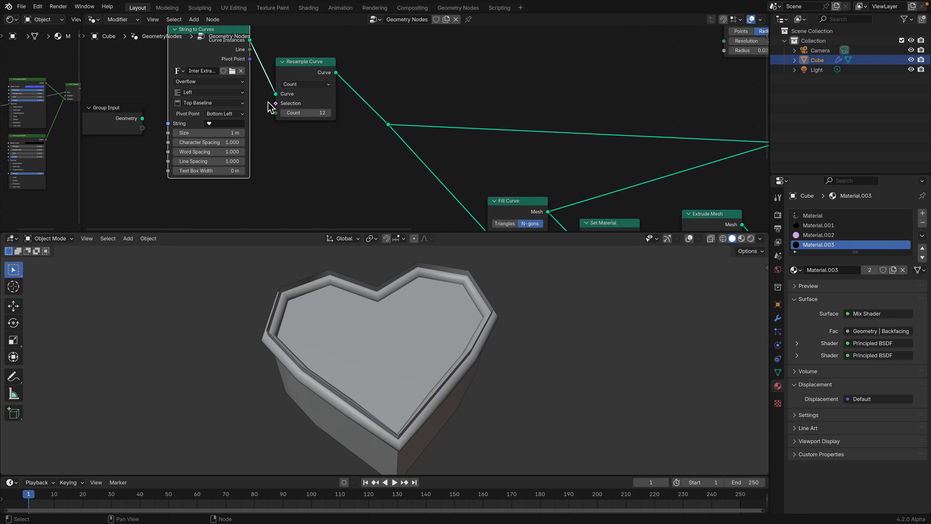
{"action": "middle_click_drag", "start_coordinate": [268, 99], "coordinate": [341, 136]}
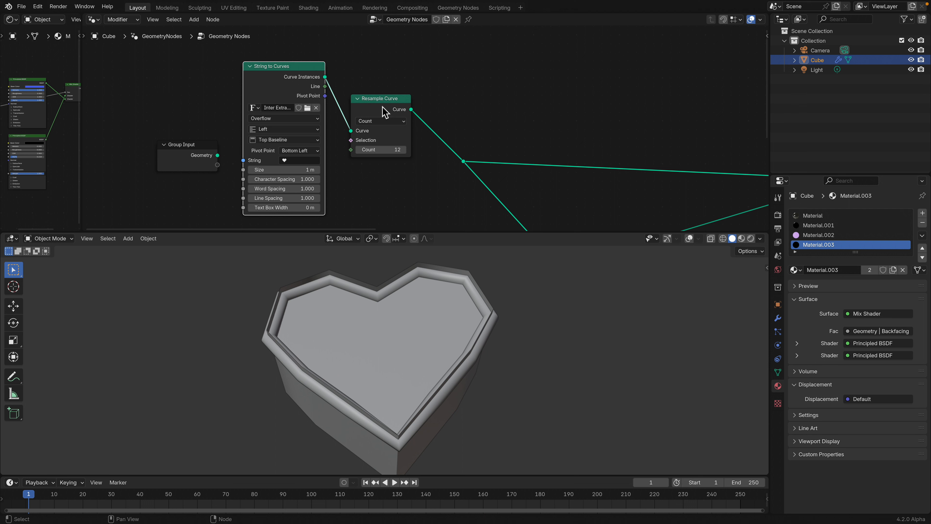
{"action": "left_click_drag", "start_coordinate": [381, 107], "coordinate": [383, 107]}
{"action": "mouse_move", "coordinate": [380, 149]}
{"action": "left_mouse_down", "text": "shift"}
{"action": "mouse_move", "coordinate": [400, 148]}
{"action": "mouse_move", "coordinate": [366, 149]}
{"action": "mouse_move", "coordinate": [393, 149]}
{"action": "left_mouse_up", "text": "shift"}
{"action": "left_click_drag", "start_coordinate": [386, 104], "coordinate": [389, 99]}
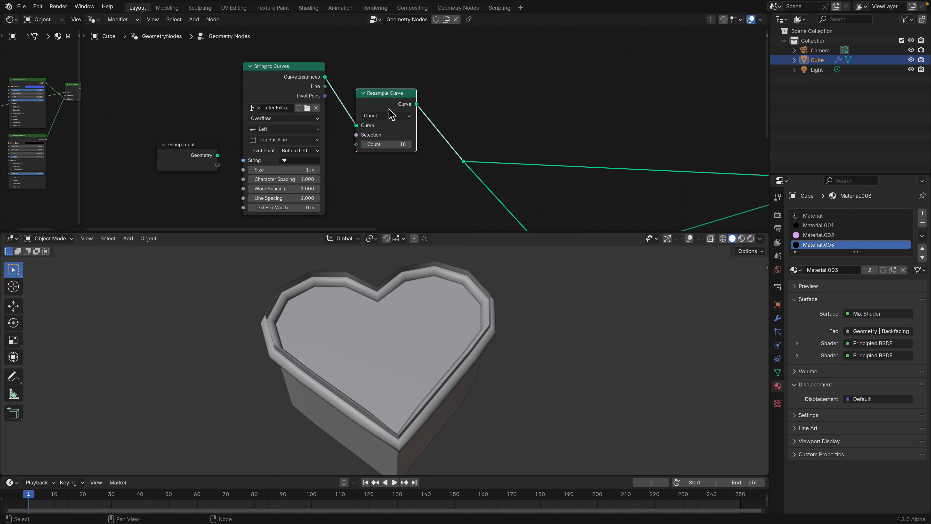
- Switch the Resample Curve node to Length mode with a length of 0.03 m
{"action": "left_click", "coordinate": [399, 116]}
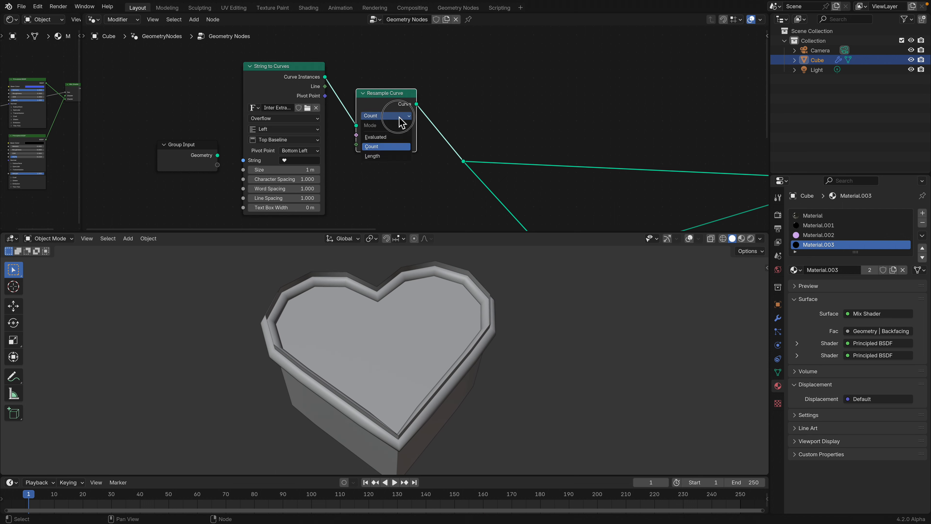
{"action": "left_click", "coordinate": [391, 156]}
{"action": "left_click", "coordinate": [391, 144]}
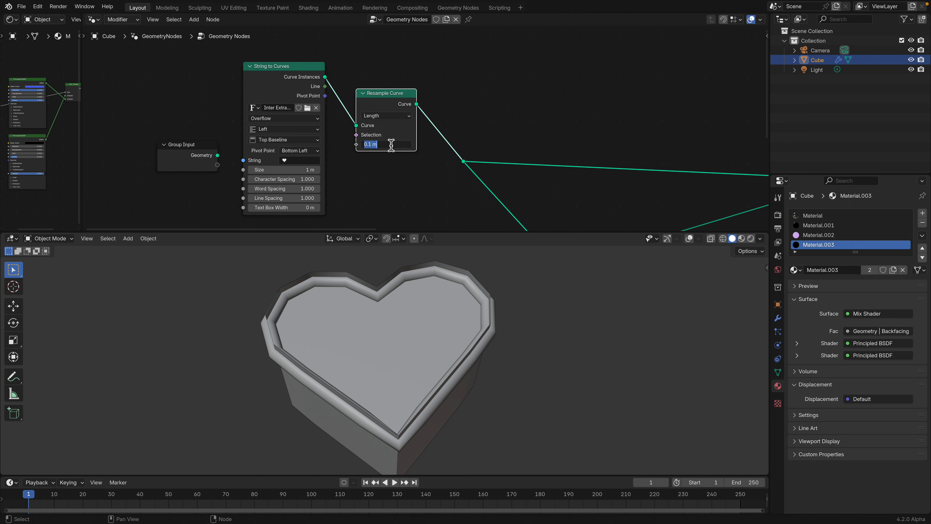
{"action": "type", "text": "0.03"}
{"action": "key", "text": "Return"}
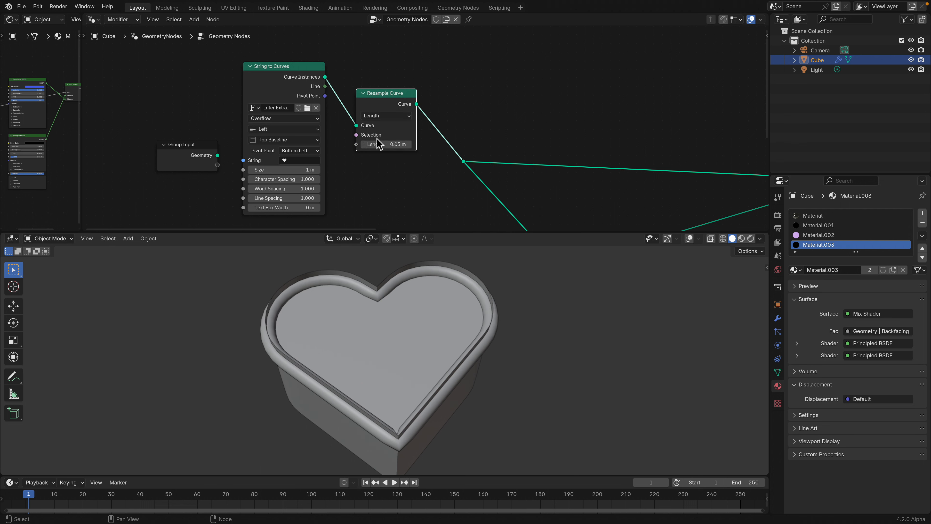
- Set the Resample Curve node's mode to Evaluated and save the file
{"action": "left_click", "coordinate": [385, 116]}
{"action": "left_click", "coordinate": [387, 138]}
{"action": "middle_click_drag", "start_coordinate": [473, 128], "coordinate": [485, 111]}
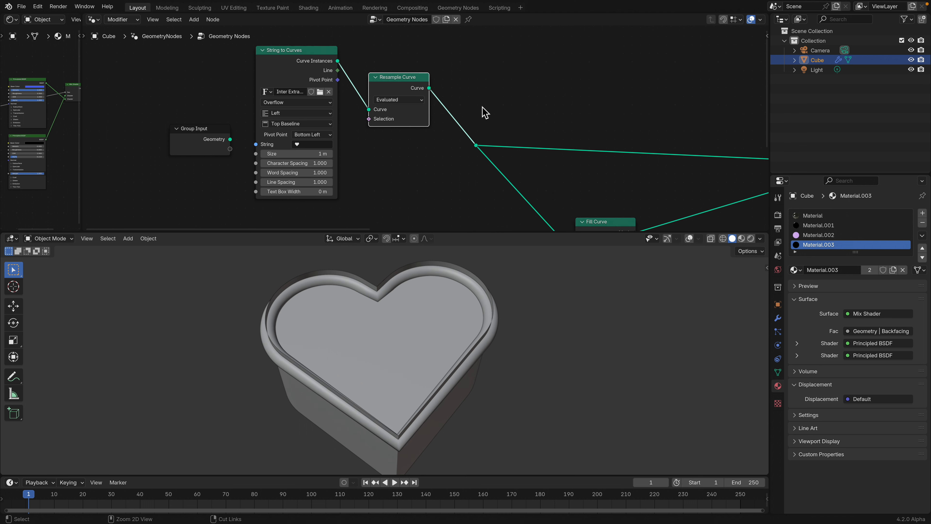
{"action": "key", "text": "ctrl+s"}
{"action": "left_click_drag", "start_coordinate": [229, 138], "coordinate": [209, 133]}
{"action": "scroll", "coordinate": [301, 147], "scroll_direction": "up", "scroll_amount": 1}
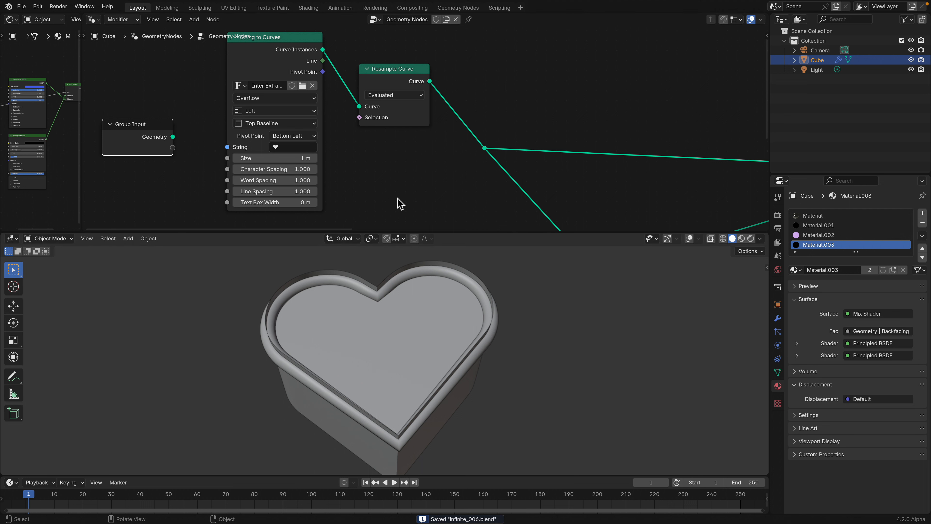
- Try a String to Curves size of about 1.14 m and return it to 1 m
{"action": "left_click_drag", "start_coordinate": [299, 158], "coordinate": [309, 158]}
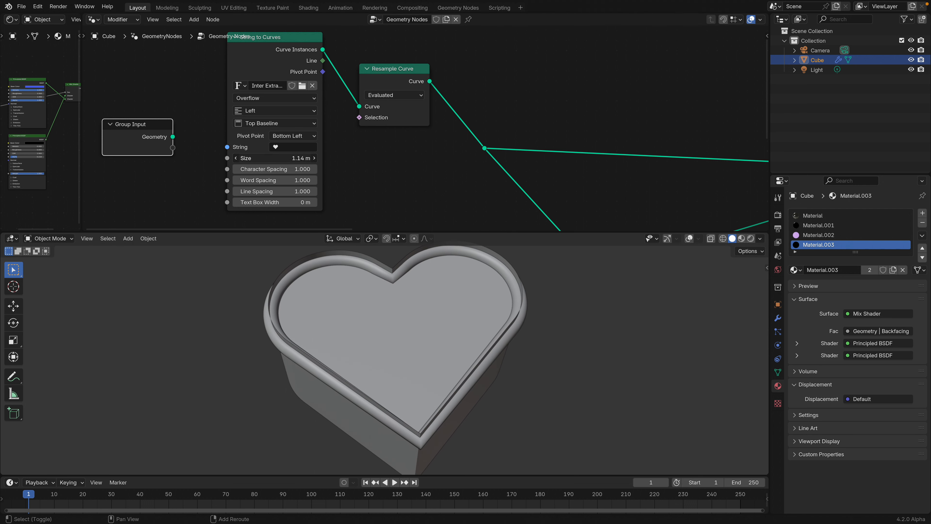
{"action": "left_click", "coordinate": [300, 158]}
{"action": "type", "text": "1"}
{"action": "key", "text": "Return"}
- Replace the heart symbol in the String to Curves node with the text "blend"
{"action": "key", "text": "Home"}
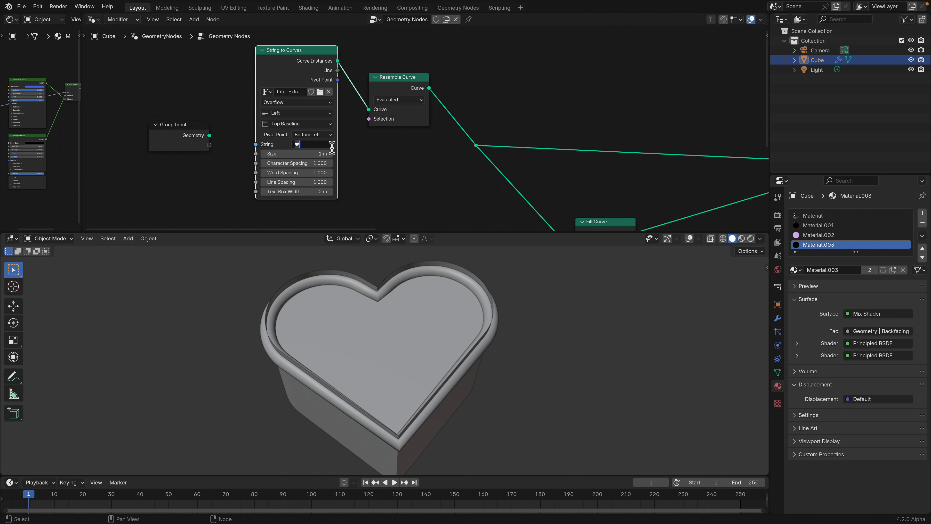
{"action": "key", "text": "Return"}
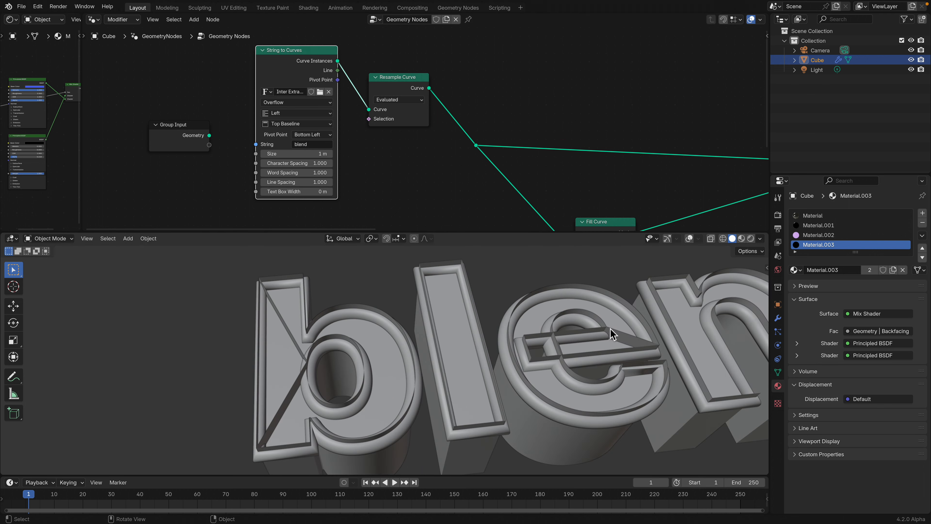
{"action": "scroll", "coordinate": [614, 335], "scroll_direction": "down", "scroll_amount": 3}
{"action": "middle_click_drag", "start_coordinate": [614, 335], "coordinate": [452, 331], "text": "shift"}
- Change the String to Curves text to "ai" and view the letters from the front at an angle
{"action": "left_click", "coordinate": [308, 144]}
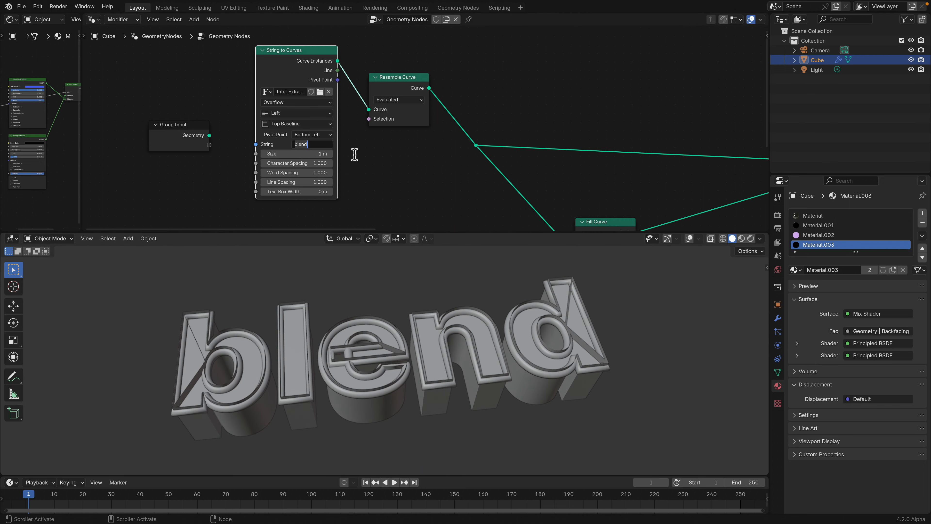
{"action": "type", "text": "ai"}
{"action": "key", "text": "Return"}
{"action": "middle_click_drag", "start_coordinate": [447, 323], "coordinate": [565, 304], "text": "shift"}
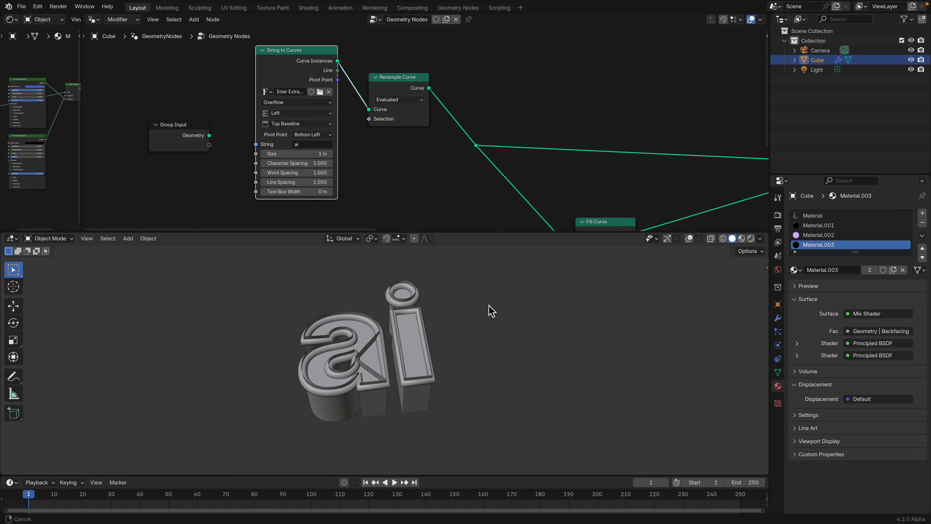
{"action": "middle_click_drag", "start_coordinate": [490, 308], "coordinate": [444, 330]}
{"action": "scroll", "coordinate": [446, 335], "scroll_direction": "up", "scroll_amount": 2}
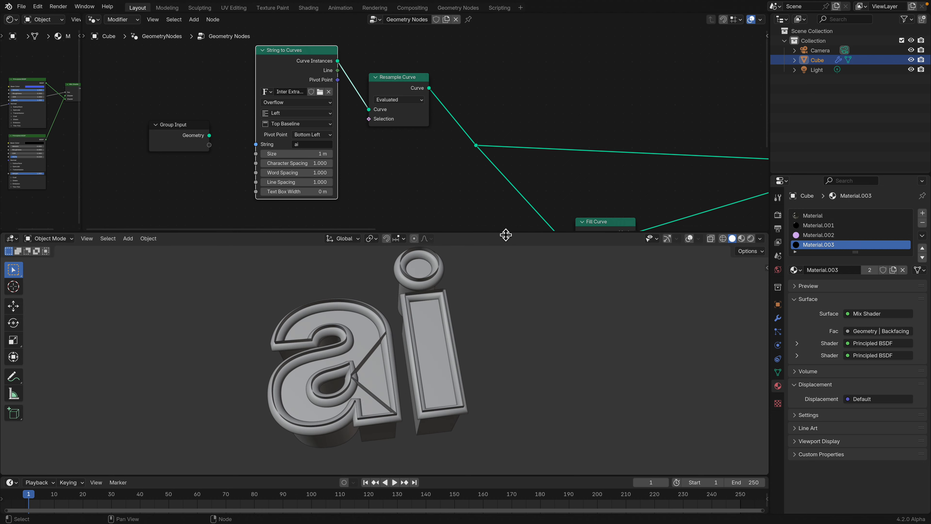
- Enlarge the 3D viewport's height and show the "ai" letters in Rendered shading
{"action": "left_click_drag", "start_coordinate": [503, 233], "coordinate": [687, 212]}
{"action": "left_click", "coordinate": [751, 217]}
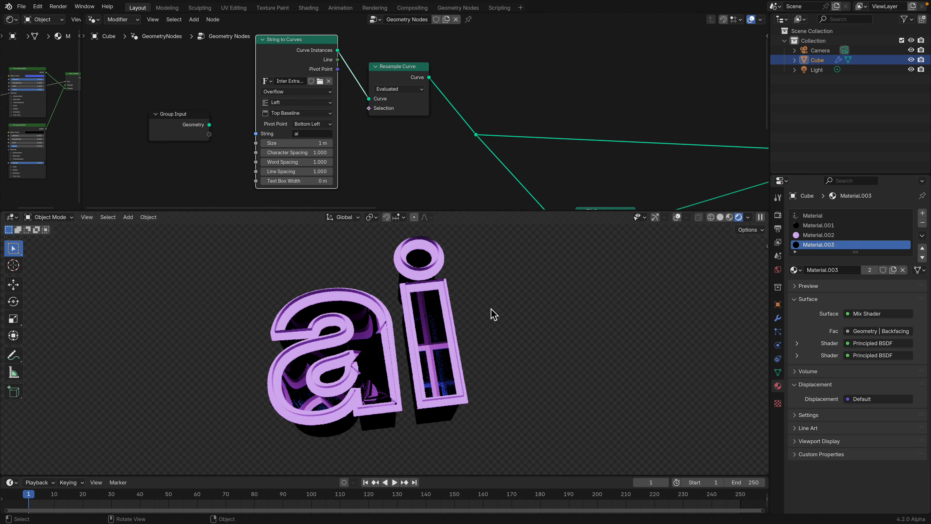
{"action": "mouse_move", "coordinate": [490, 314]}
{"action": "middle_mouse_down"}
{"action": "mouse_move", "coordinate": [491, 339]}
{"action": "mouse_move", "coordinate": [470, 349]}
{"action": "mouse_move", "coordinate": [433, 336]}
{"action": "mouse_move", "coordinate": [474, 301]}
{"action": "mouse_move", "coordinate": [470, 333]}
{"action": "mouse_move", "coordinate": [519, 314]}
{"action": "middle_mouse_up"}
- Examine how the String to Curves and Resample Curve nodes feed Fill Curve and its following Set Material node
{"action": "scroll", "coordinate": [556, 139], "scroll_direction": "down", "scroll_amount": 1}
{"action": "middle_click_drag", "start_coordinate": [555, 139], "coordinate": [394, 123]}
{"action": "left_click_drag", "start_coordinate": [440, 195], "coordinate": [420, 173]}
{"action": "scroll", "coordinate": [423, 170], "scroll_direction": "down", "scroll_amount": 2}
{"action": "middle_click_drag", "start_coordinate": [425, 168], "coordinate": [404, 157]}
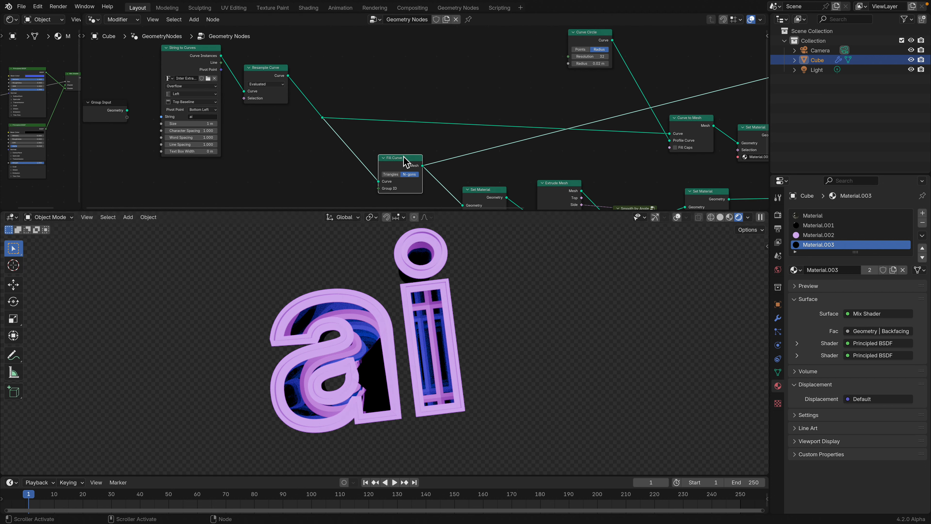
{"action": "left_click_drag", "start_coordinate": [402, 160], "coordinate": [380, 155]}
{"action": "scroll", "coordinate": [381, 155], "scroll_direction": "up", "scroll_amount": 1}
{"action": "middle_click_drag", "start_coordinate": [381, 155], "coordinate": [372, 162]}
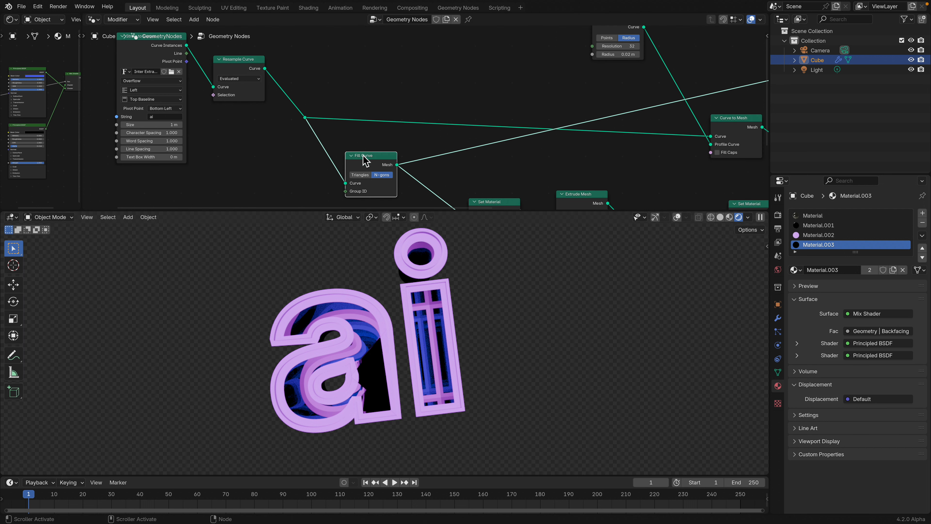
{"action": "middle_click_drag", "start_coordinate": [158, 55], "coordinate": [162, 56]}
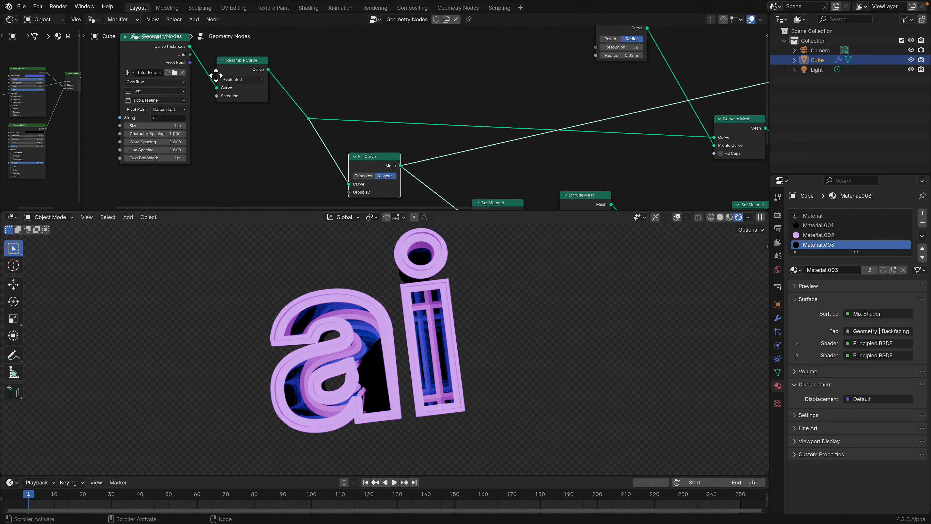
{"action": "middle_click_drag", "start_coordinate": [206, 88], "coordinate": [215, 89]}
{"action": "middle_click_drag", "start_coordinate": [370, 152], "coordinate": [360, 148]}
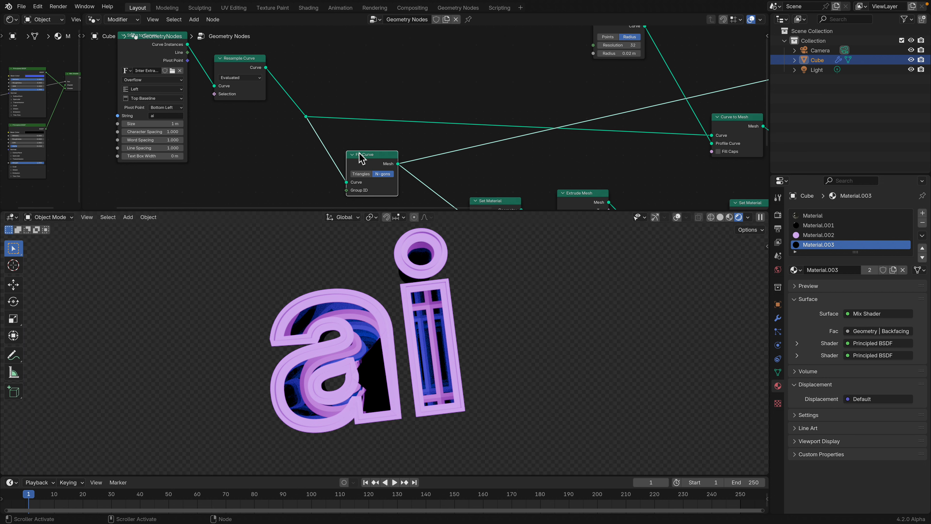
{"action": "left_click_drag", "start_coordinate": [372, 160], "coordinate": [370, 157]}
{"action": "middle_click_drag", "start_coordinate": [393, 162], "coordinate": [301, 117]}
- Select the Set Material node after Fill Curve and the Material slot, and widen the shader editor to frame its Principled BSDF
{"action": "left_click_drag", "start_coordinate": [381, 154], "coordinate": [378, 149]}
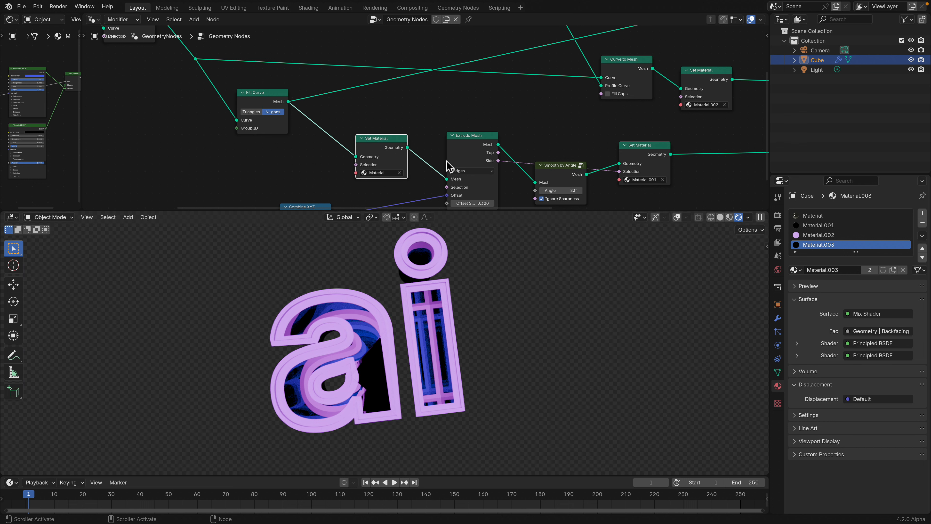
{"action": "left_click", "coordinate": [812, 215]}
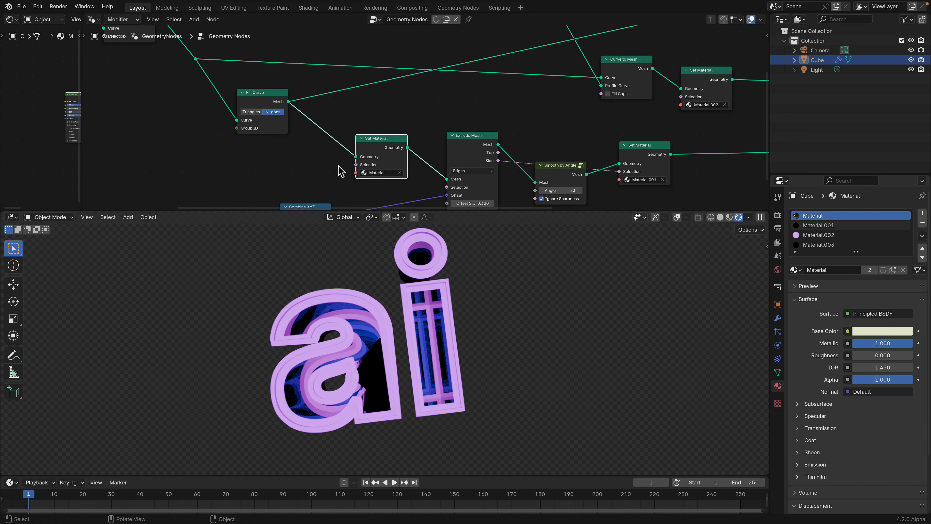
{"action": "left_click_drag", "start_coordinate": [81, 108], "coordinate": [380, 114]}
{"action": "mouse_move", "coordinate": [196, 116]}
{"action": "middle_mouse_down", "text": "ctrl"}
{"action": "mouse_move", "coordinate": [239, 110]}
{"action": "mouse_move", "coordinate": [292, 122]}
{"action": "mouse_move", "coordinate": [209, 125]}
{"action": "middle_mouse_up", "text": "ctrl"}
{"action": "scroll", "coordinate": [209, 124], "scroll_direction": "up", "scroll_amount": 4}
{"action": "mouse_move", "coordinate": [204, 85]}
{"action": "left_mouse_down"}
{"action": "mouse_move", "coordinate": [136, 86]}
{"action": "mouse_move", "coordinate": [203, 86]}
{"action": "left_mouse_up"}
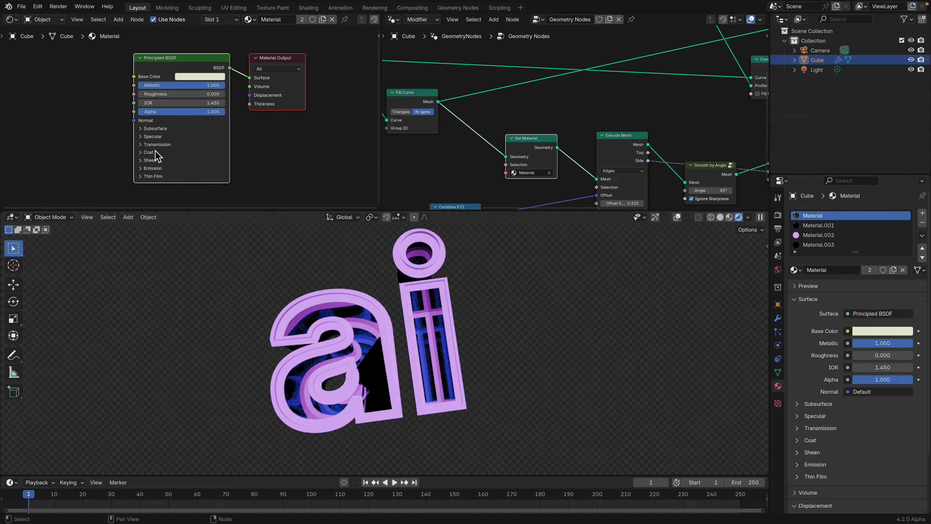
- Try a roughness of 0.343 on Material's Principled BSDF and return it to 0
{"action": "left_click_drag", "start_coordinate": [170, 94], "coordinate": [200, 94]}
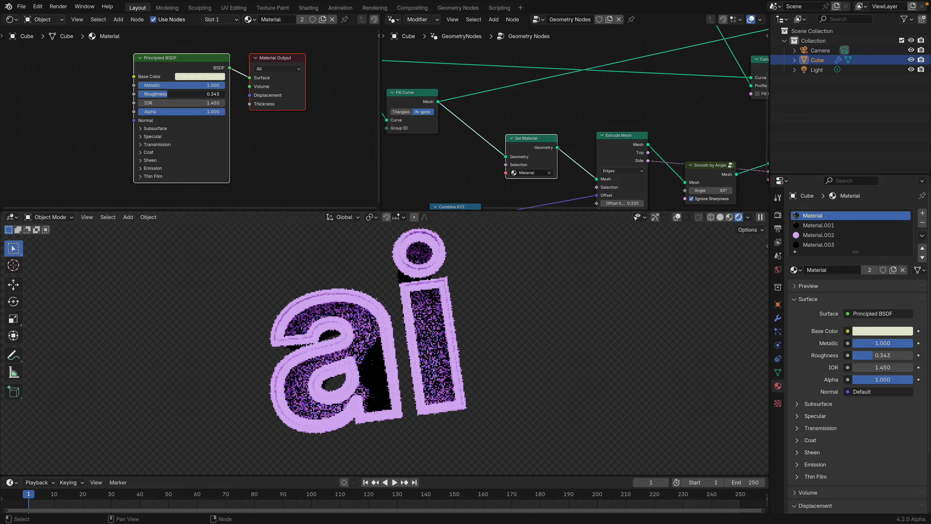
{"action": "left_click_drag", "start_coordinate": [166, 95], "coordinate": [137, 95]}
{"action": "middle_click_drag", "start_coordinate": [432, 353], "coordinate": [419, 340]}
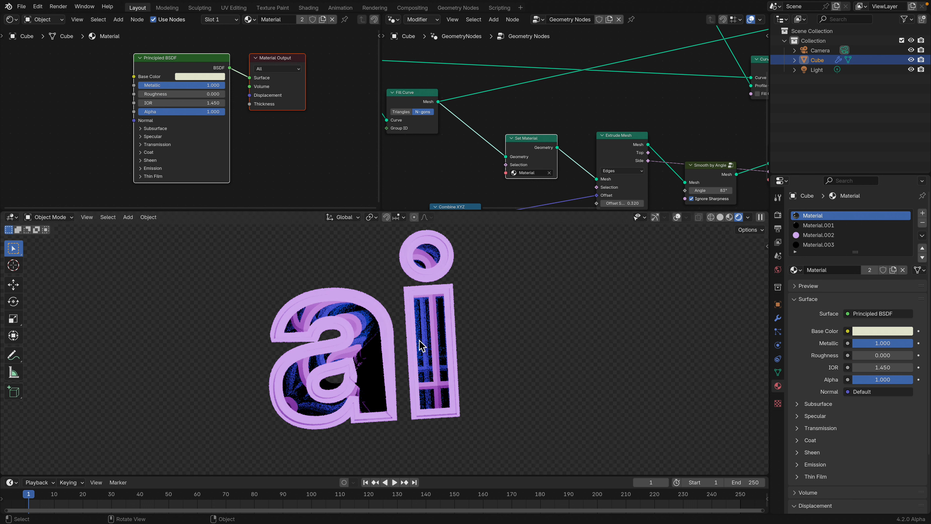
- Examine the Combine XYZ offset, Extrude Mesh and Smooth by Angle nodes that build the side walls
{"action": "middle_click_drag", "start_coordinate": [535, 144], "coordinate": [490, 106]}
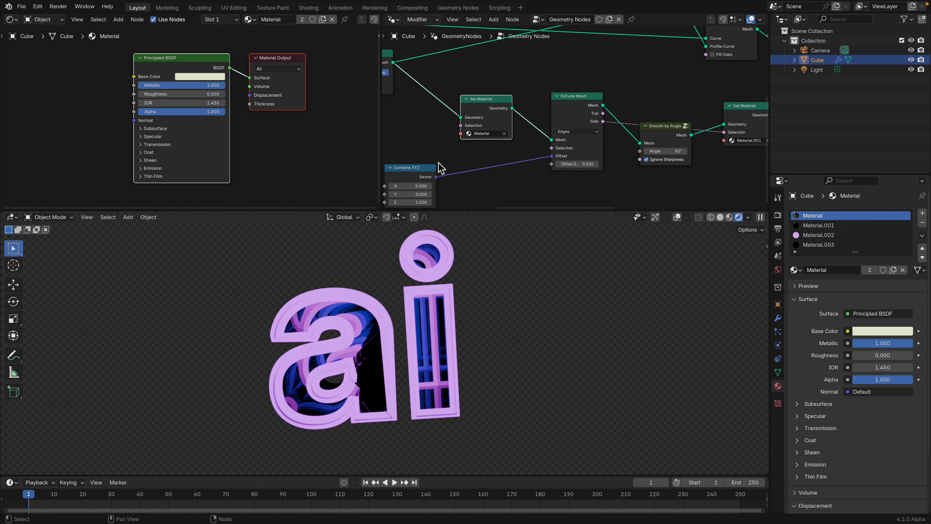
{"action": "left_click_drag", "start_coordinate": [433, 170], "coordinate": [490, 162]}
{"action": "middle_click_drag", "start_coordinate": [536, 108], "coordinate": [489, 104]}
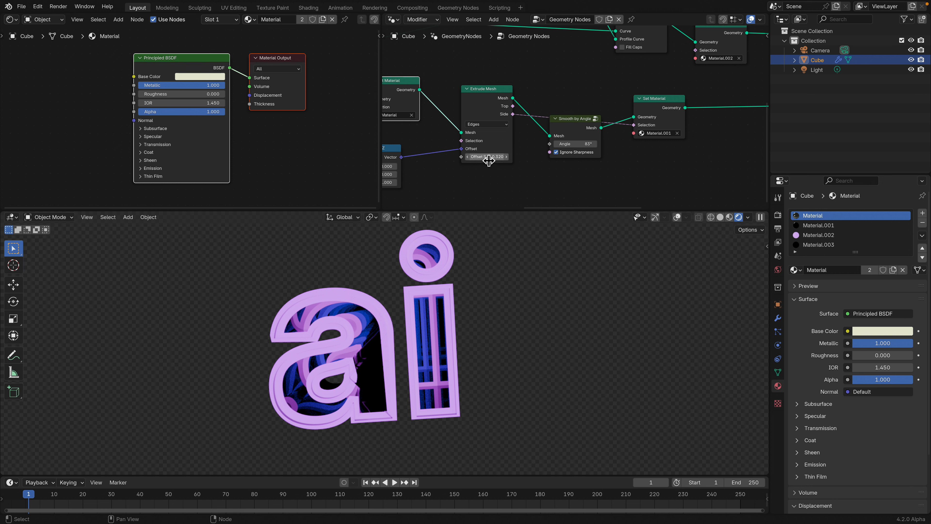
{"action": "middle_click_drag", "start_coordinate": [437, 69], "coordinate": [512, 107]}
{"action": "middle_click_drag", "start_coordinate": [587, 124], "coordinate": [411, 67]}
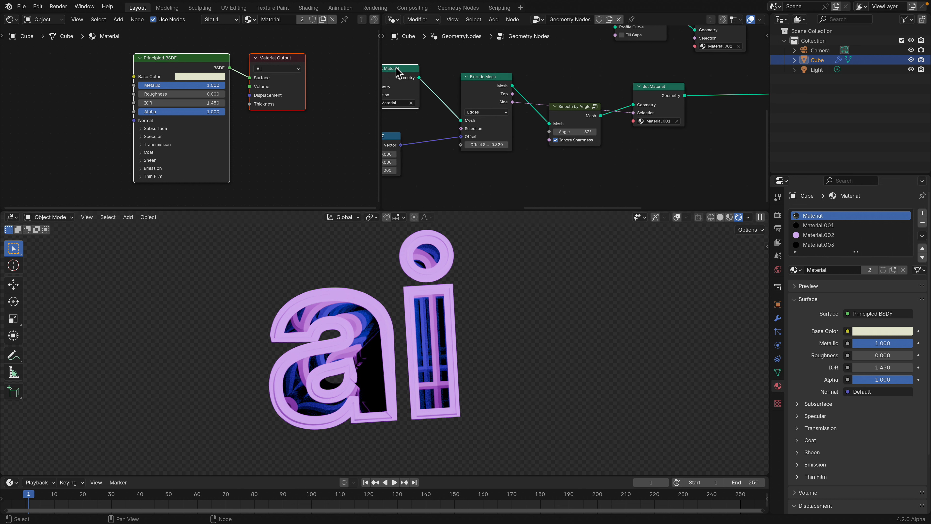
{"action": "middle_click_drag", "start_coordinate": [555, 105], "coordinate": [482, 116]}
{"action": "left_click_drag", "start_coordinate": [507, 124], "coordinate": [492, 91]}
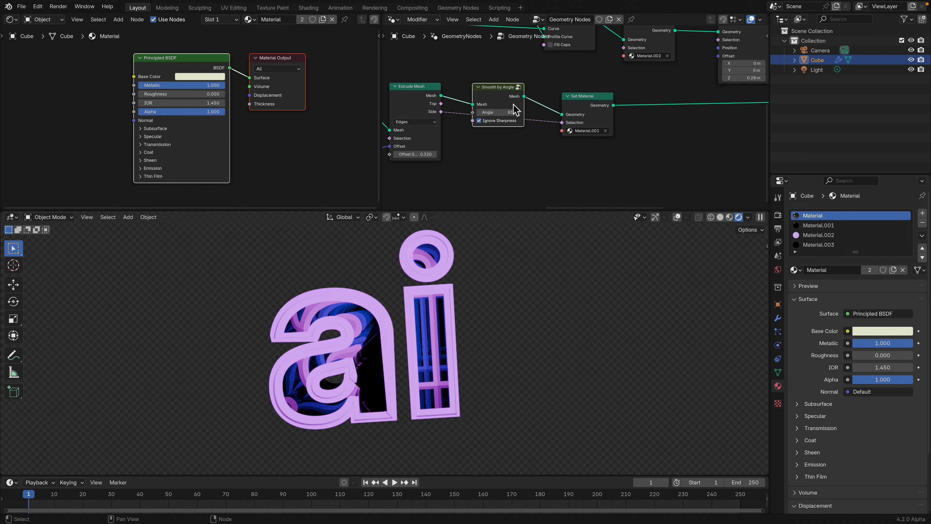
{"action": "middle_click_drag", "start_coordinate": [541, 126], "coordinate": [562, 137]}
- Select the side walls' Set Material node and the Material.001 slot, and inspect its Principled BSDF and the letters' sides
{"action": "left_click_drag", "start_coordinate": [617, 117], "coordinate": [621, 113]}
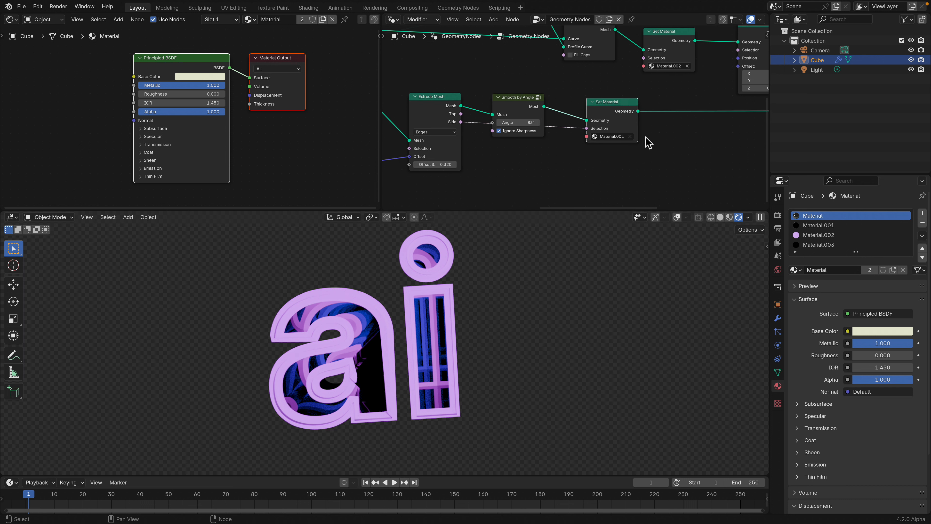
{"action": "left_click", "coordinate": [823, 226]}
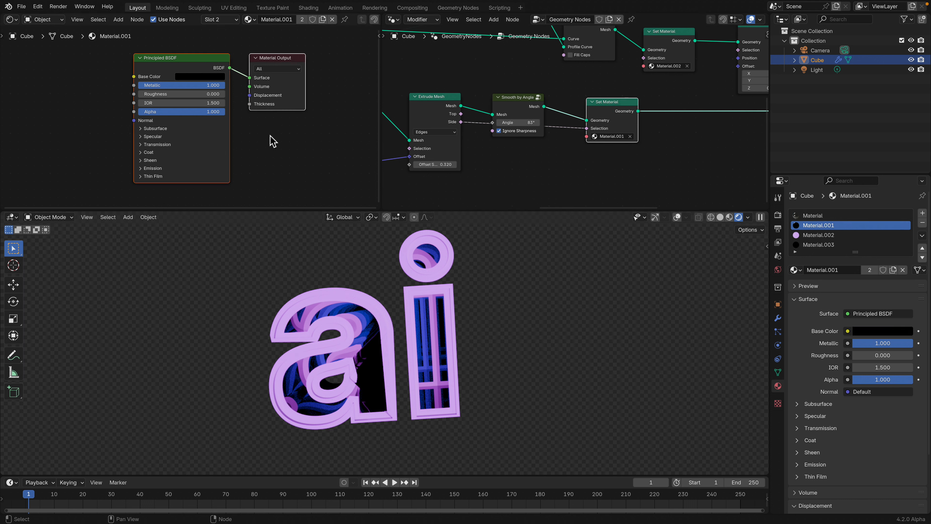
{"action": "middle_click_drag", "start_coordinate": [270, 135], "coordinate": [259, 134]}
{"action": "mouse_move", "coordinate": [190, 85]}
{"action": "left_mouse_down"}
{"action": "mouse_move", "coordinate": [114, 85]}
{"action": "mouse_move", "coordinate": [191, 85]}
{"action": "left_mouse_up"}
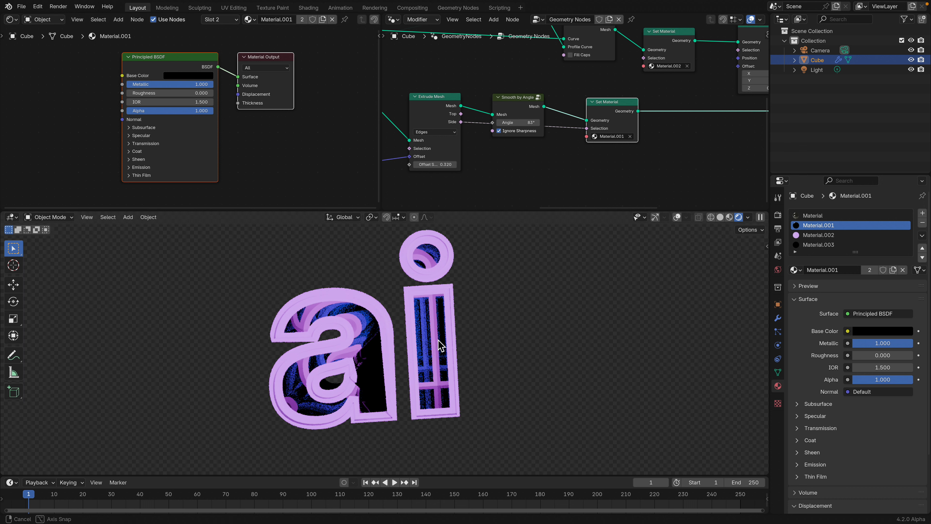
{"action": "middle_click_drag", "start_coordinate": [439, 343], "coordinate": [449, 299]}
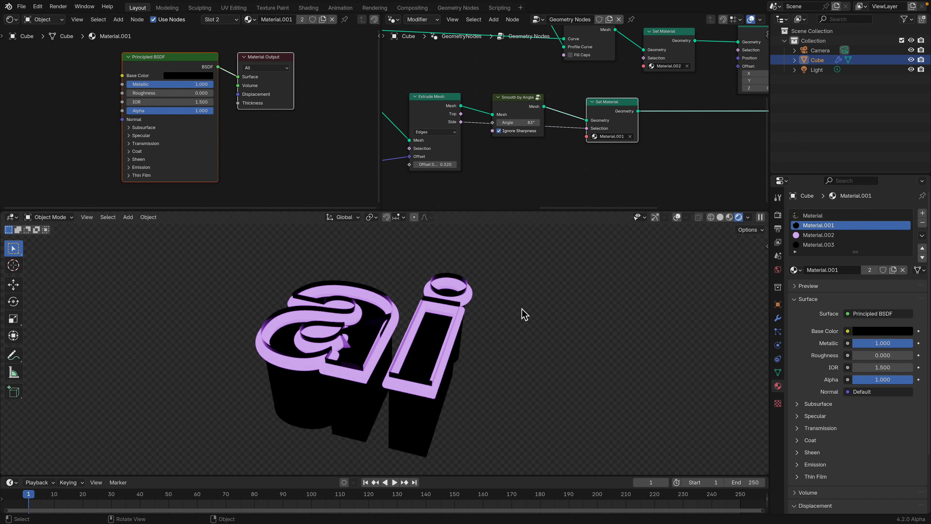
- Select the existing point light and rotate it freely with trackball rotation
{"action": "left_click", "coordinate": [814, 69]}
{"action": "key", "text": "r"}
{"action": "key", "text": "r"}
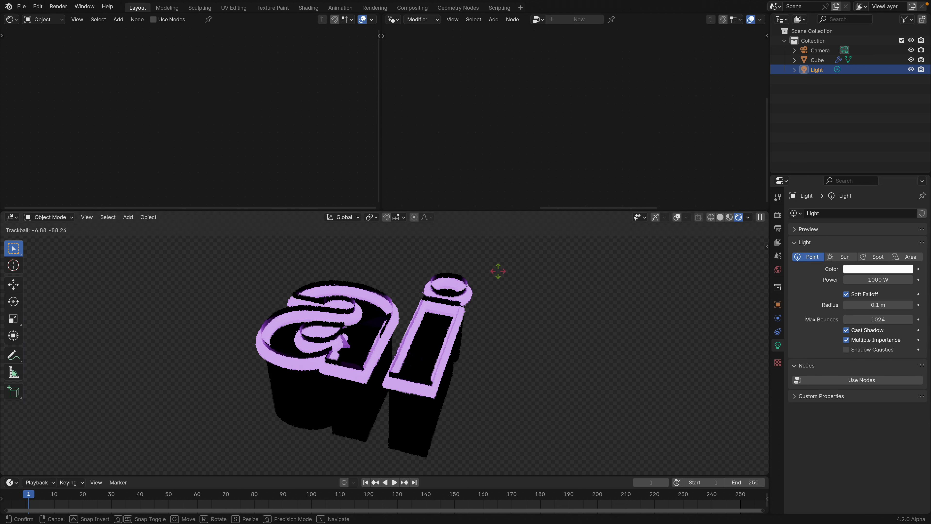
{"action": "left_click", "coordinate": [519, 312]}
- Add a Sun light to the scene
{"action": "key", "text": "shift+a"}
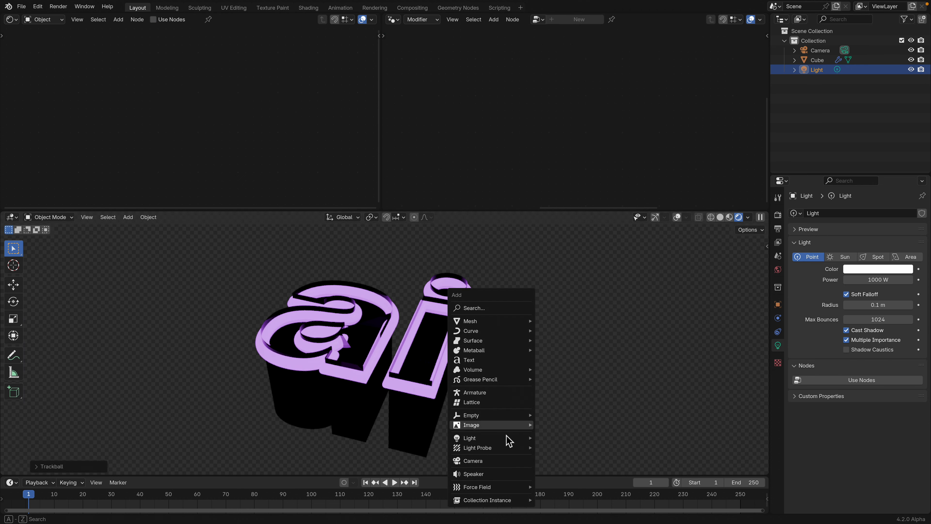
{"action": "mouse_move", "coordinate": [521, 438]}
{"action": "left_click", "coordinate": [587, 448]}
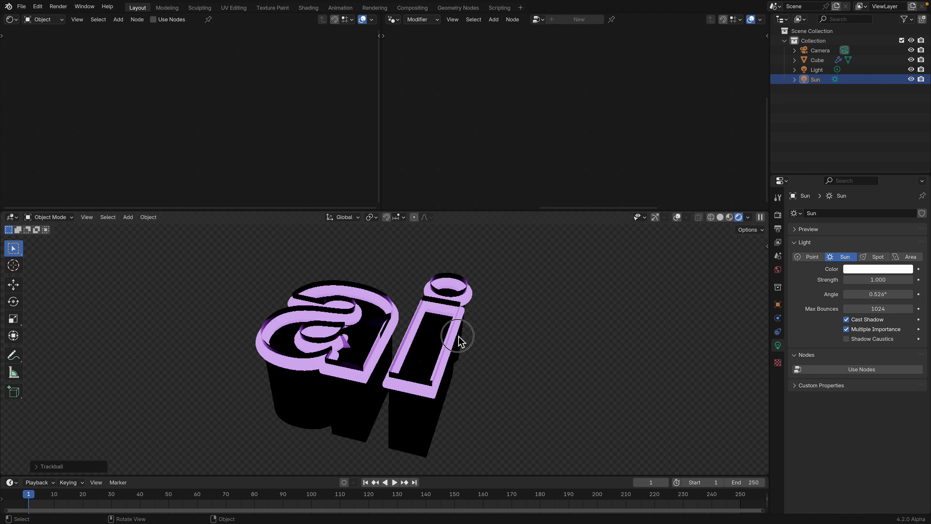
- Select the Cube object that carries the letters' geometry and materials
{"action": "left_click", "coordinate": [817, 59]}
{"action": "left_click", "coordinate": [811, 69]}
{"action": "left_click", "coordinate": [815, 62]}
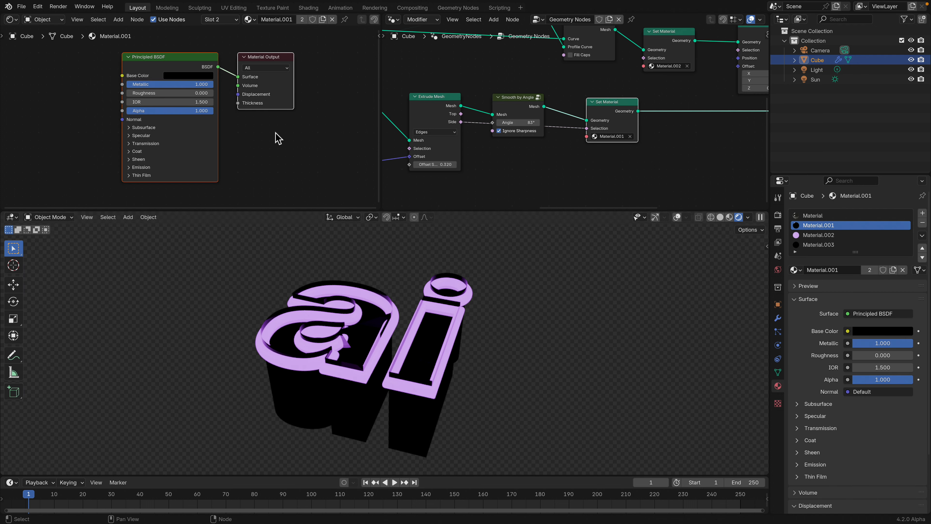
- Try a blue-violet and a red base color on Material.001 of the side walls, and return it to black
{"action": "left_click", "coordinate": [180, 75]}
{"action": "left_click_drag", "start_coordinate": [244, 106], "coordinate": [224, 110]}
{"action": "middle_click_drag", "start_coordinate": [364, 297], "coordinate": [388, 374]}
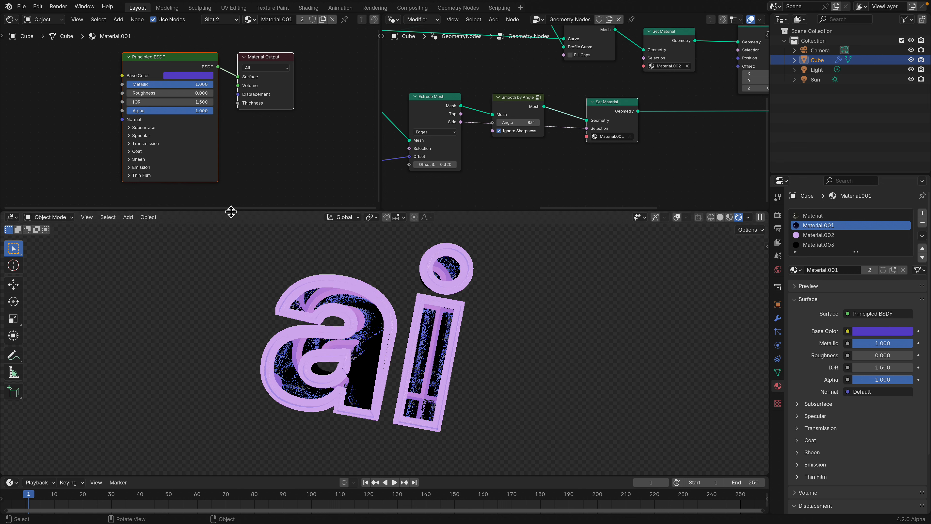
{"action": "left_click", "coordinate": [193, 76]}
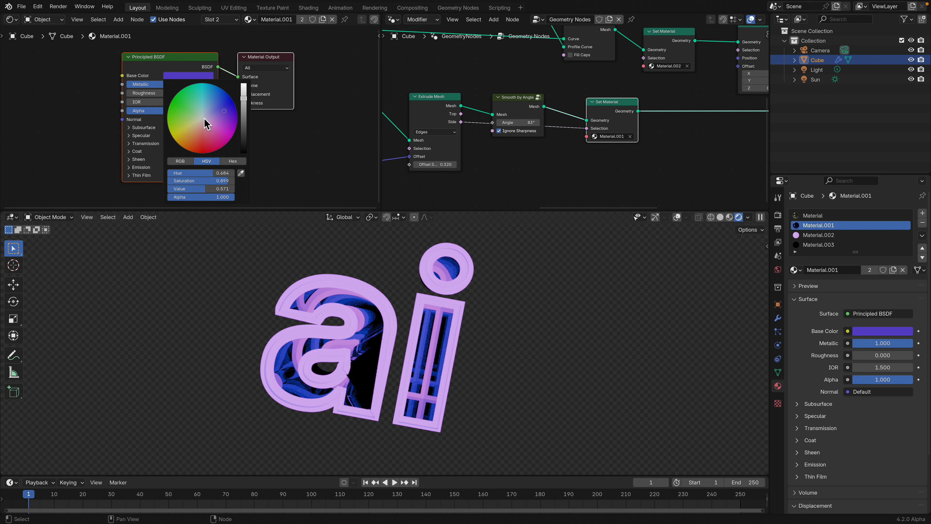
{"action": "left_click_drag", "start_coordinate": [206, 123], "coordinate": [203, 150]}
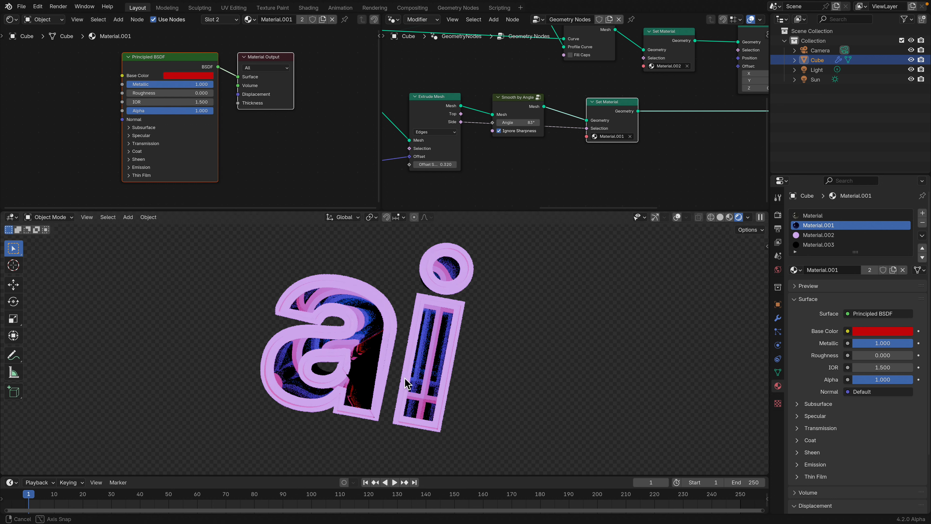
{"action": "middle_click_drag", "start_coordinate": [406, 383], "coordinate": [368, 363]}
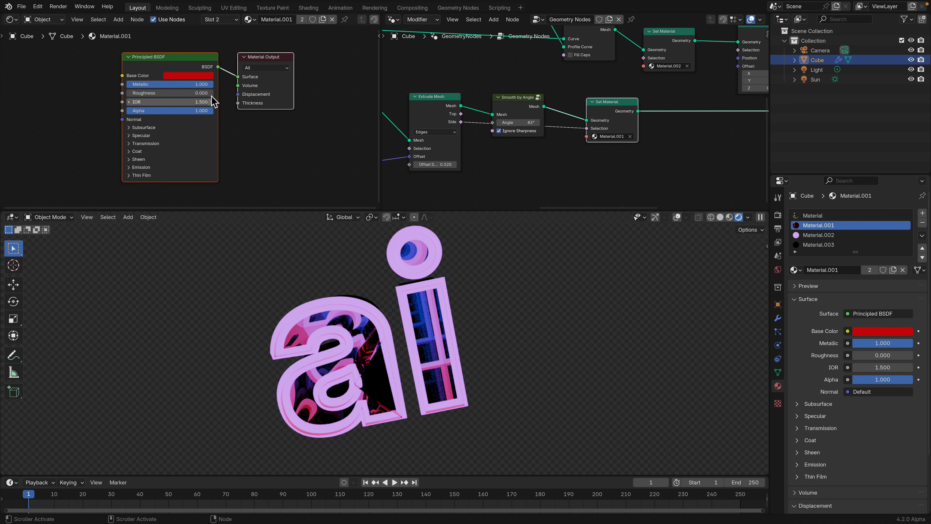
{"action": "left_click", "coordinate": [198, 77]}
{"action": "left_click_drag", "start_coordinate": [205, 108], "coordinate": [202, 121]}
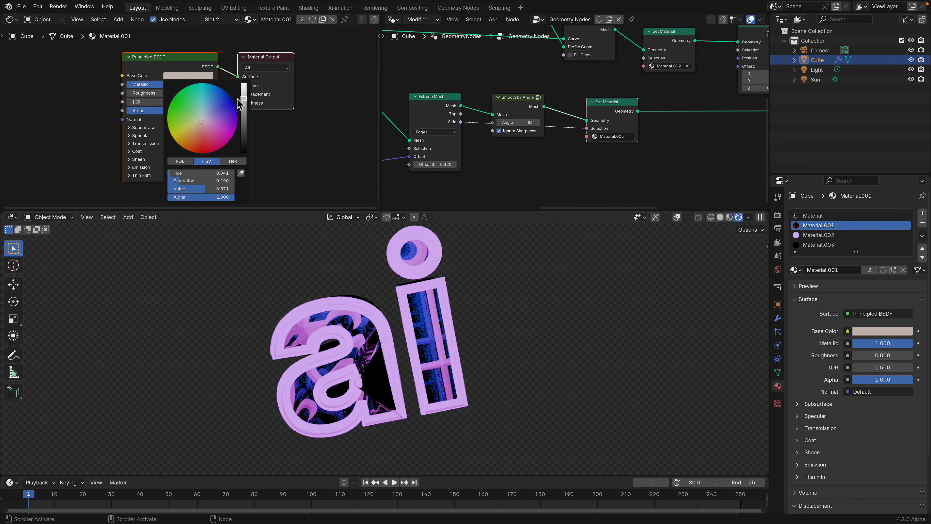
{"action": "left_click_drag", "start_coordinate": [243, 99], "coordinate": [244, 153]}
- Reposition the Join Geometry node and the Material.001 Set Material node in the node tree
{"action": "middle_click_drag", "start_coordinate": [513, 96], "coordinate": [525, 104]}
{"action": "middle_click_drag", "start_coordinate": [630, 102], "coordinate": [438, 111]}
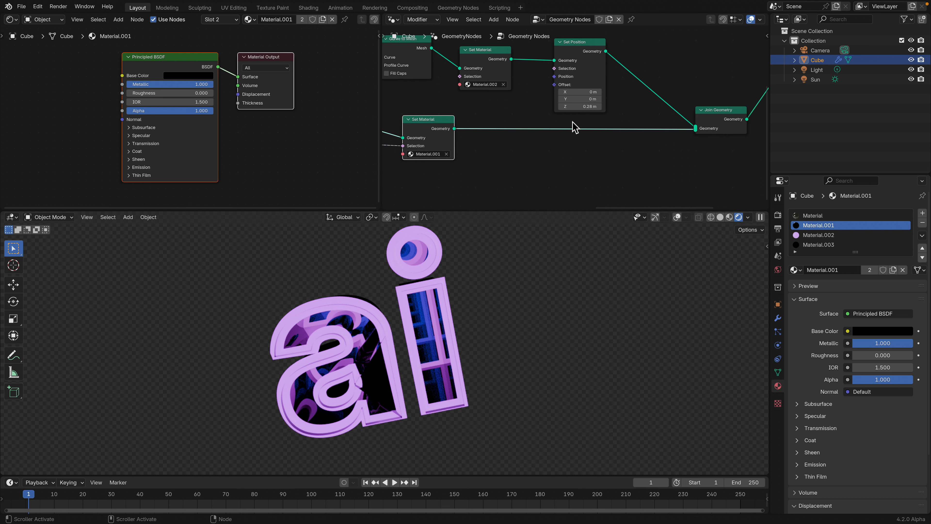
{"action": "left_click_drag", "start_coordinate": [719, 112], "coordinate": [664, 96]}
{"action": "left_click_drag", "start_coordinate": [432, 126], "coordinate": [461, 143]}
{"action": "middle_click_drag", "start_coordinate": [484, 124], "coordinate": [520, 125]}
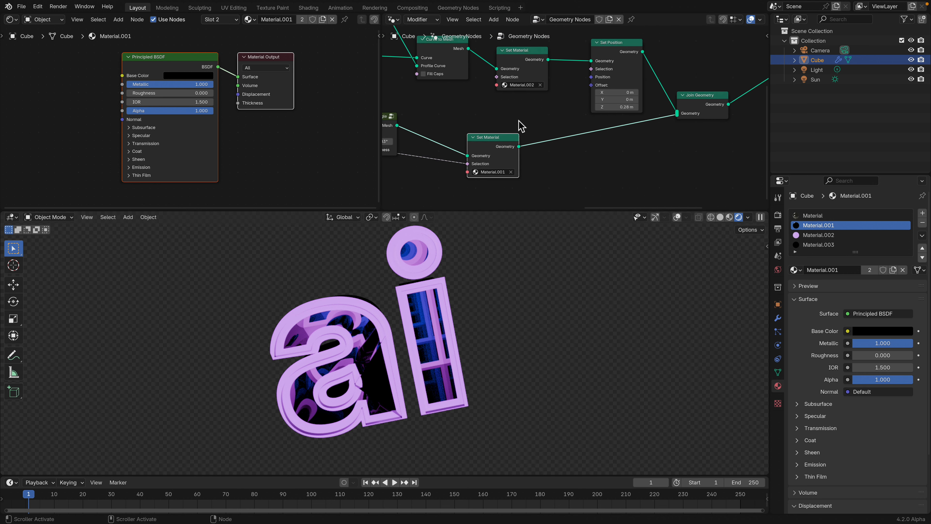
- Set the light tube's Set Position Z offset to 0.24 m and enlarge the Geometry Nodes editor
{"action": "middle_click_drag", "start_coordinate": [630, 269], "coordinate": [637, 253]}
{"action": "mouse_move", "coordinate": [628, 106]}
{"action": "left_mouse_down"}
{"action": "mouse_move", "coordinate": [646, 106]}
{"action": "mouse_move", "coordinate": [612, 107]}
{"action": "mouse_move", "coordinate": [626, 107]}
{"action": "left_mouse_up"}
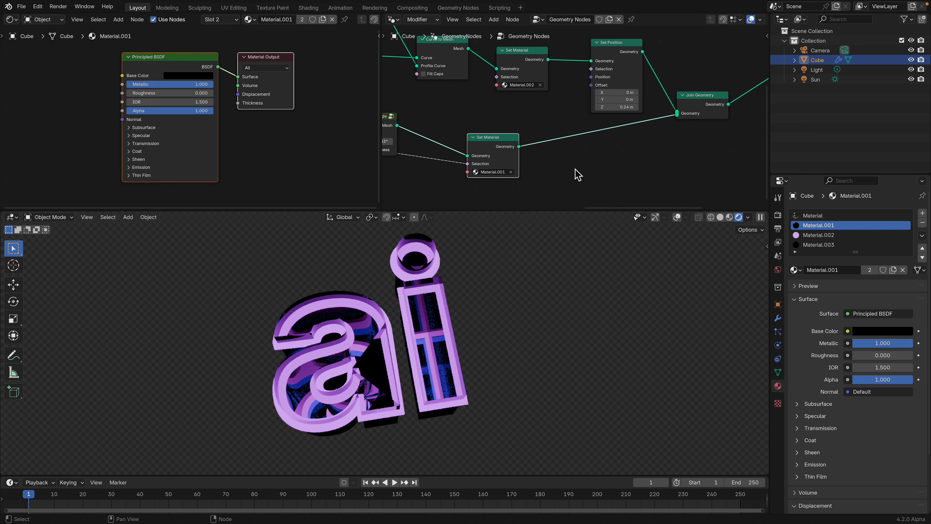
{"action": "left_click_drag", "start_coordinate": [573, 211], "coordinate": [574, 261]}
{"action": "left_click_drag", "start_coordinate": [380, 104], "coordinate": [217, 103]}
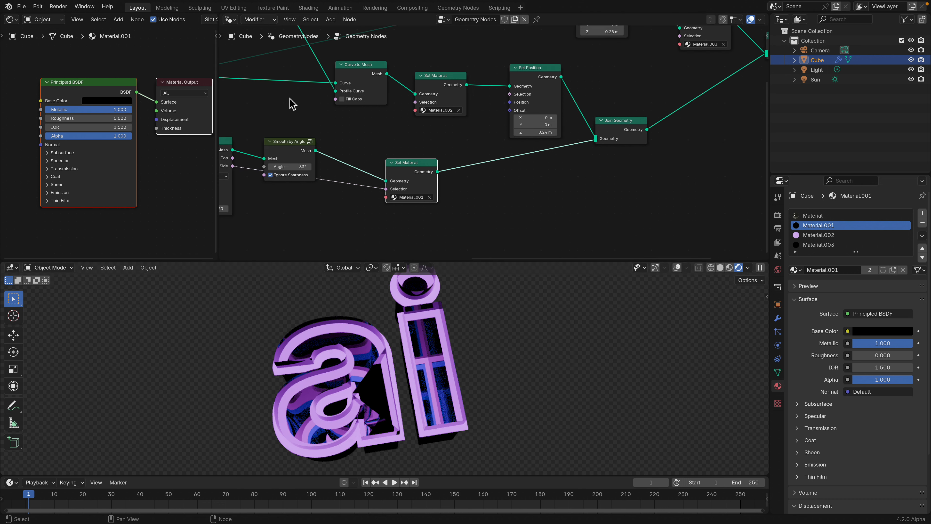
- Set the resolution of the Curve Circle feeding Curve to Mesh to 8 and save the file
{"action": "middle_click_drag", "start_coordinate": [291, 100], "coordinate": [472, 112]}
{"action": "left_click_drag", "start_coordinate": [501, 89], "coordinate": [493, 88]}
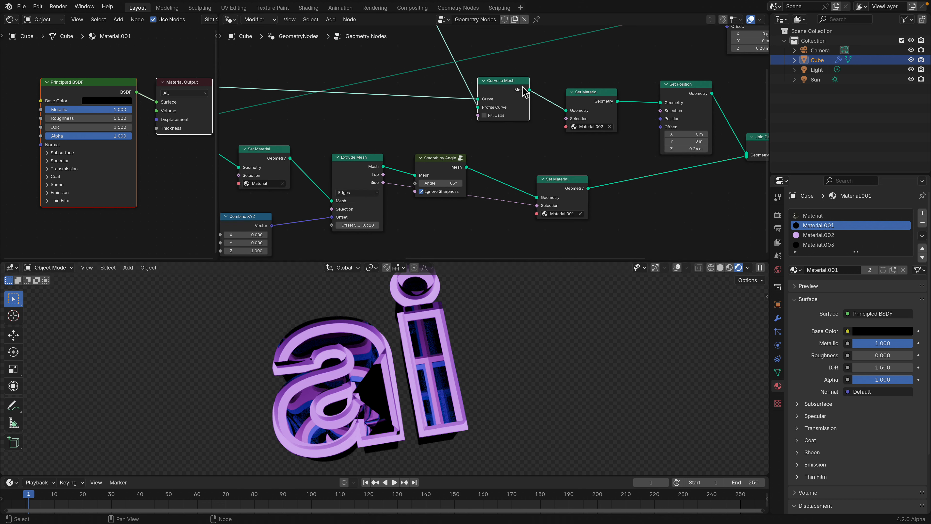
{"action": "middle_click_drag", "start_coordinate": [518, 96], "coordinate": [552, 169]}
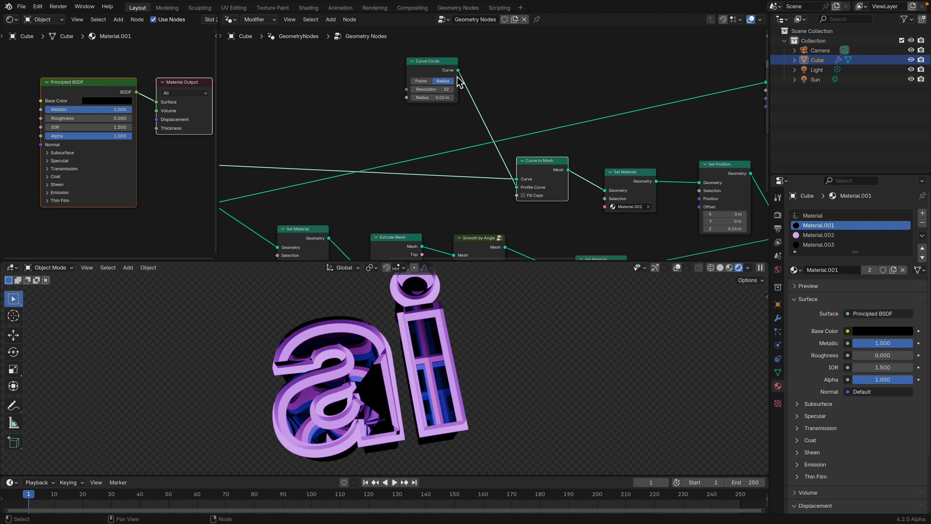
{"action": "left_click_drag", "start_coordinate": [440, 63], "coordinate": [443, 84]}
{"action": "scroll", "coordinate": [440, 104], "scroll_direction": "up", "scroll_amount": 1}
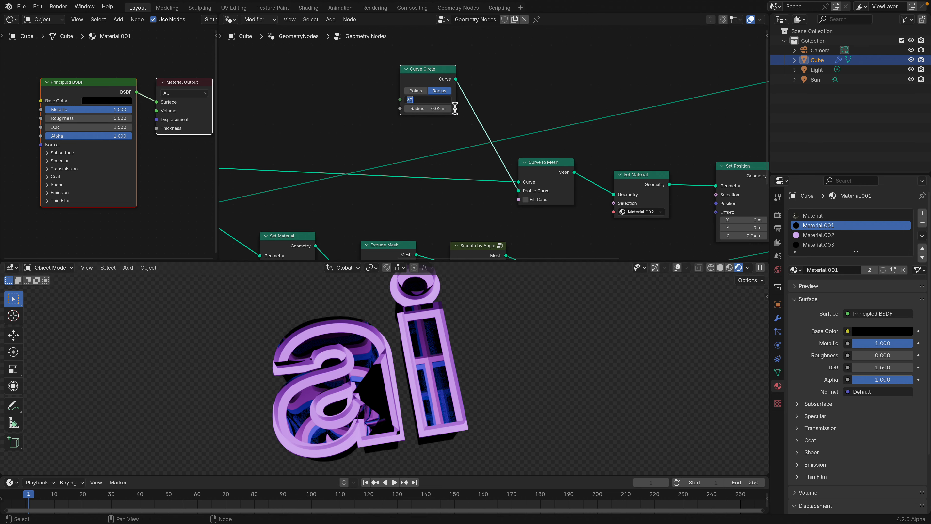
{"action": "type", "text": "8"}
{"action": "key", "text": "Return"}
{"action": "key", "text": "ctrl+s"}
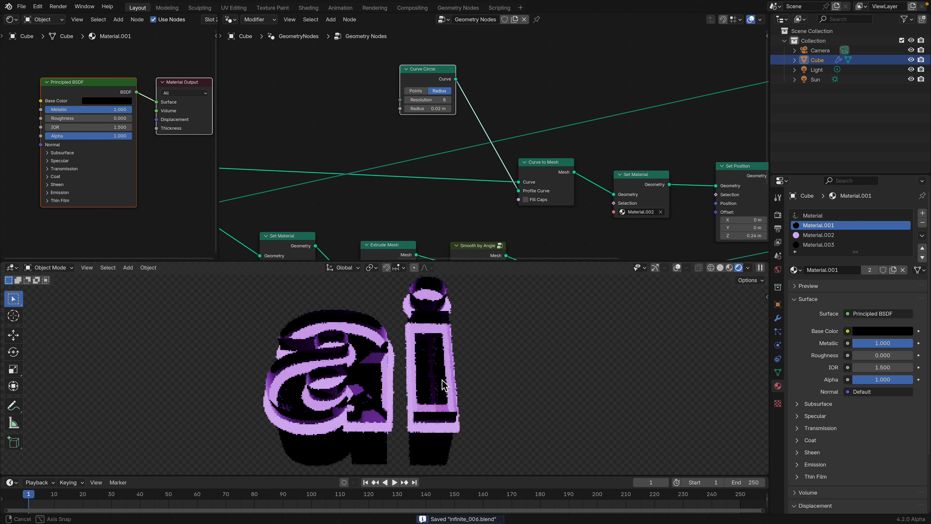
- Switch the viewport to solid shading and examine the tube's shape around the letters from several angles
{"action": "left_click", "coordinate": [720, 267]}
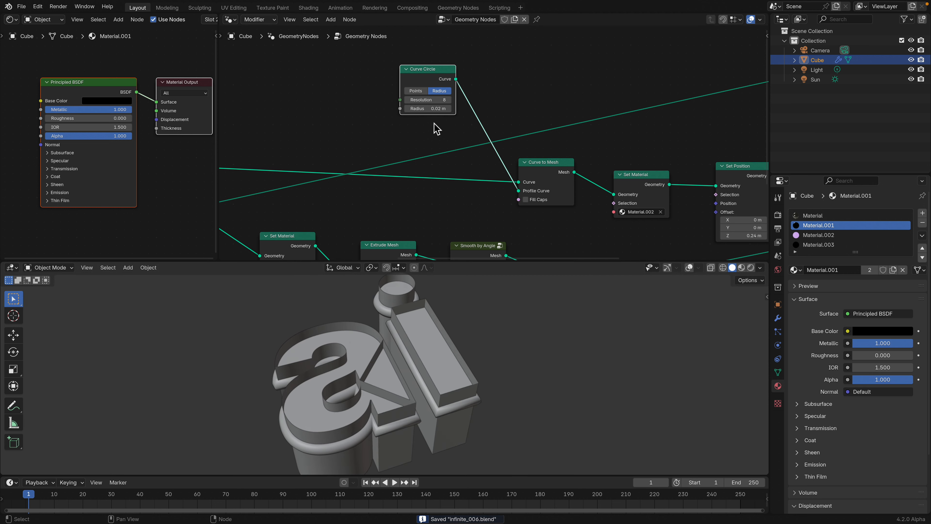
{"action": "mouse_move", "coordinate": [428, 109]}
{"action": "left_mouse_down"}
{"action": "mouse_move", "coordinate": [449, 108]}
{"action": "mouse_move", "coordinate": [428, 109]}
{"action": "left_mouse_up"}
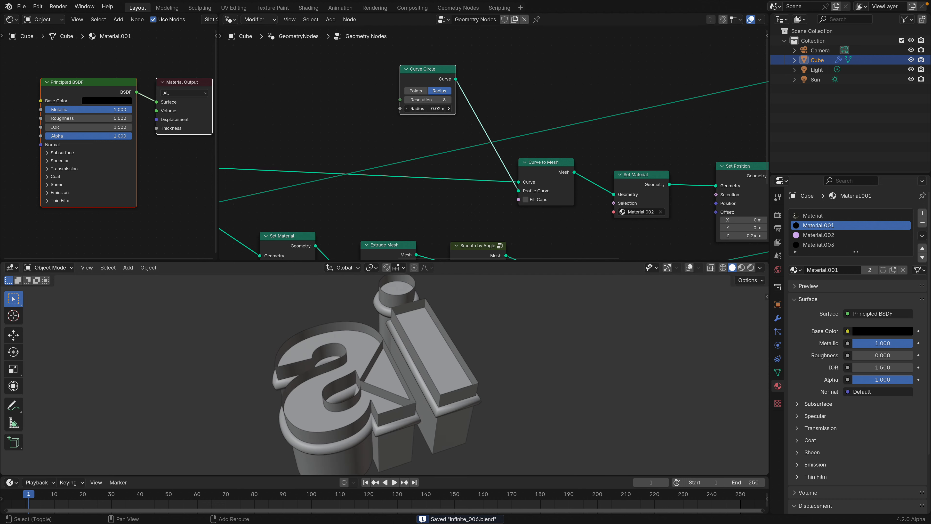
{"action": "middle_click_drag", "start_coordinate": [478, 301], "coordinate": [496, 417]}
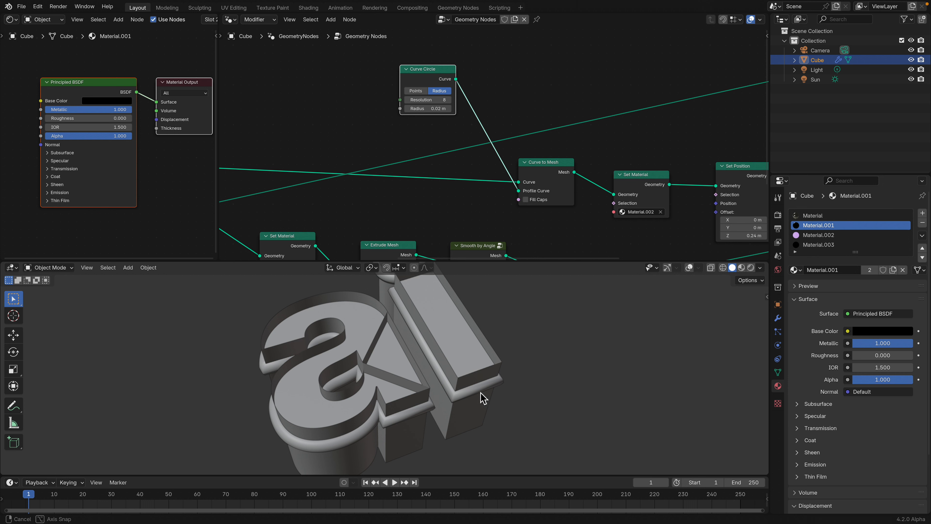
{"action": "middle_click_drag", "start_coordinate": [483, 398], "coordinate": [452, 384]}
{"action": "middle_click_drag", "start_coordinate": [473, 323], "coordinate": [419, 346]}
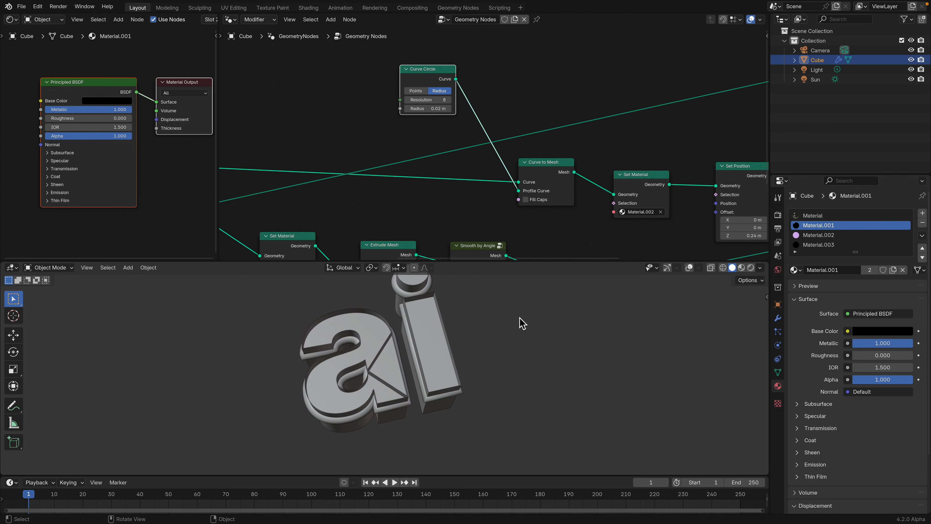
- Return the viewport to rendered shading and examine the reflections inside the letters
{"action": "left_click", "coordinate": [751, 267]}
{"action": "middle_click_drag", "start_coordinate": [547, 362], "coordinate": [531, 389]}
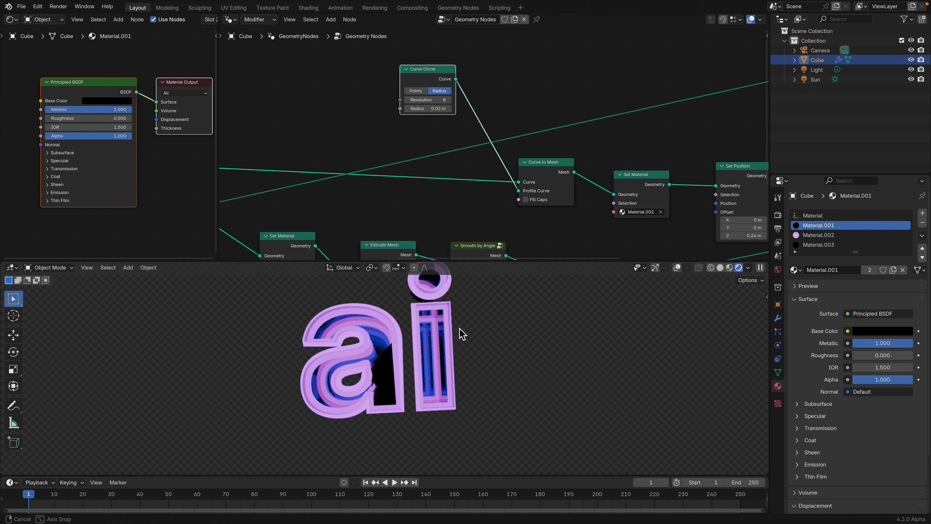
{"action": "middle_click_drag", "start_coordinate": [459, 333], "coordinate": [473, 352]}
- Select Material.002 and set its emission color to pale pink with hue 0.972, saturation 0.203 and value 1.000
{"action": "middle_click_drag", "start_coordinate": [524, 149], "coordinate": [440, 120]}
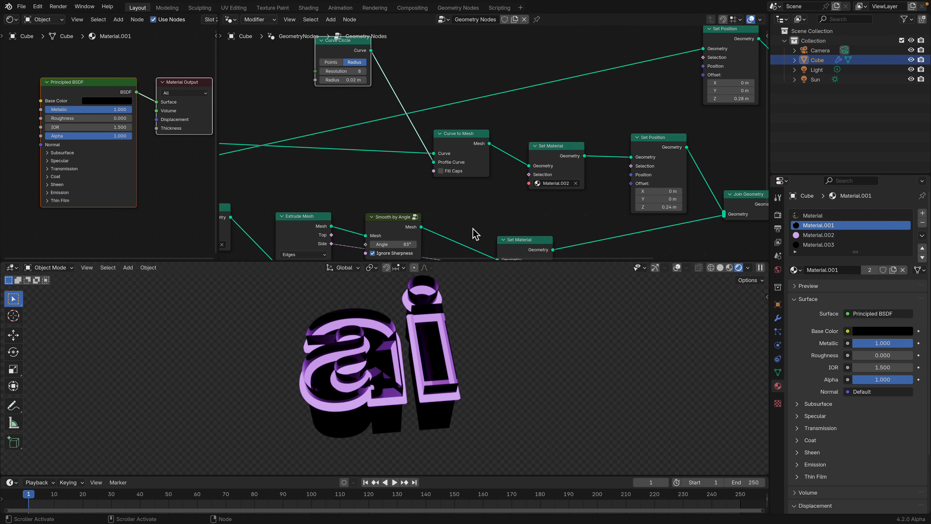
{"action": "left_click", "coordinate": [817, 234]}
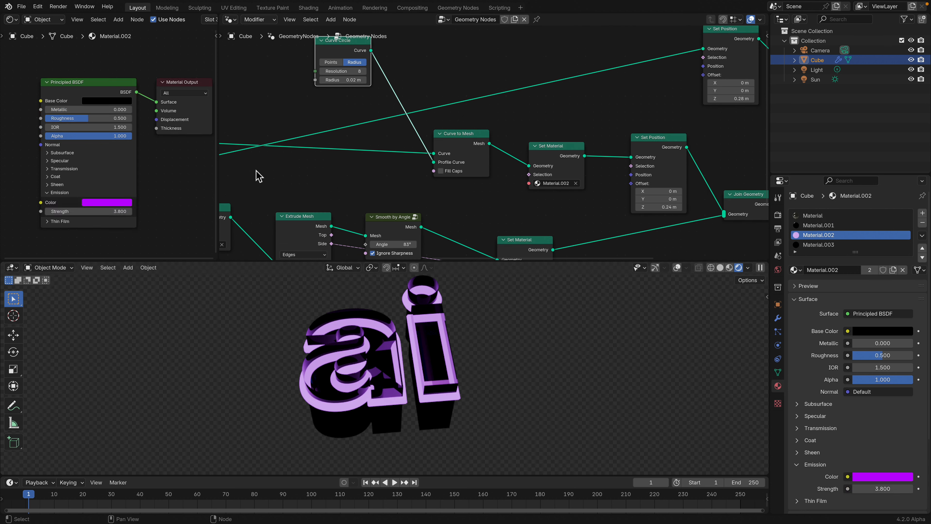
{"action": "left_click", "coordinate": [117, 207]}
{"action": "left_click", "coordinate": [128, 115]}
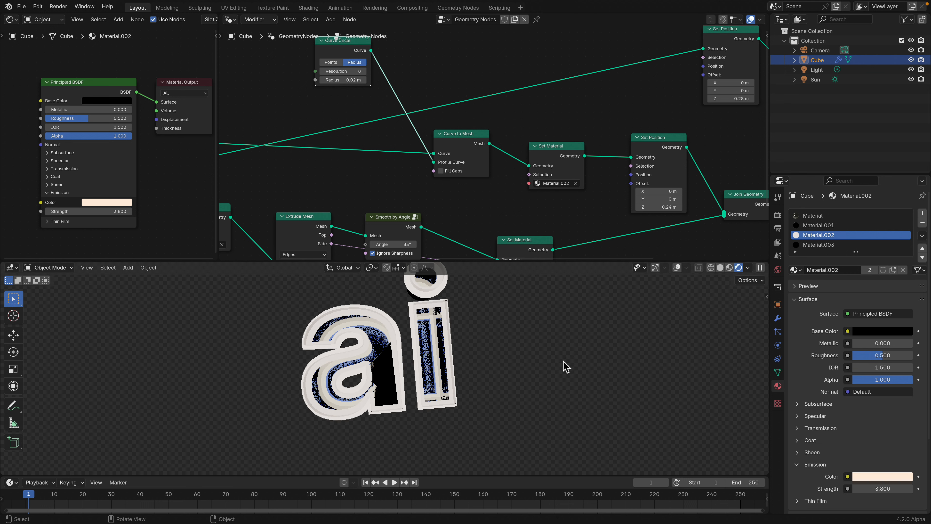
{"action": "left_click", "coordinate": [122, 204]}
{"action": "left_click", "coordinate": [124, 134]}
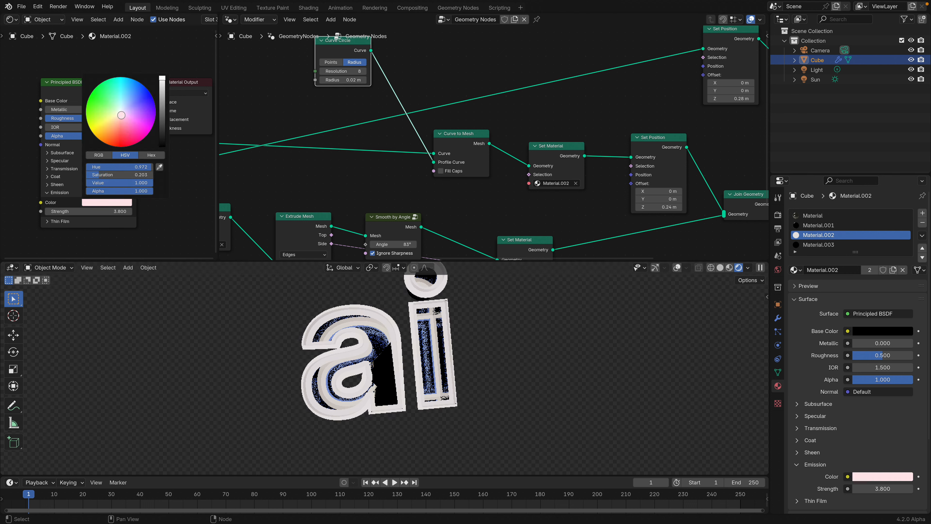
{"action": "middle_click_drag", "start_coordinate": [383, 358], "coordinate": [454, 385]}
- Replace the String to Curves text with the peace symbol, using the browser's "ascii symbol peace" search results and returning to Blender
{"action": "scroll", "coordinate": [334, 160], "scroll_direction": "down", "scroll_amount": 4}
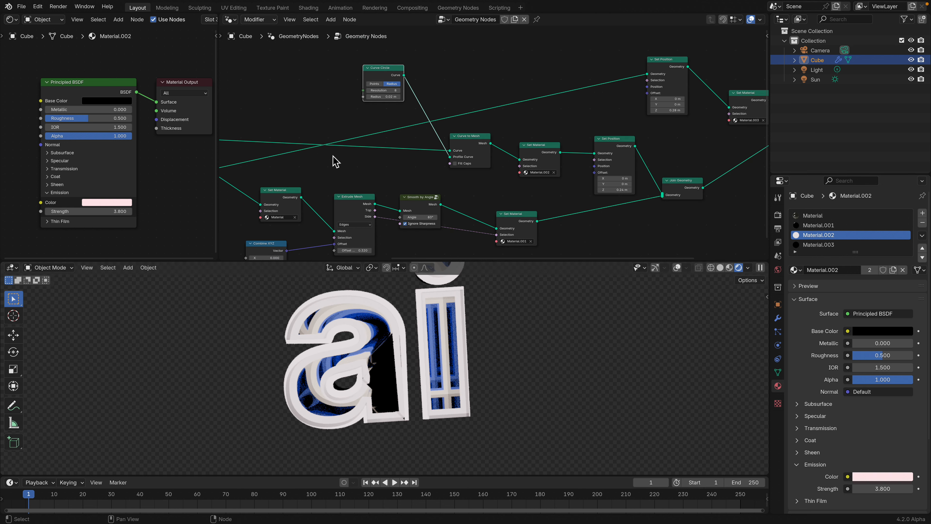
{"action": "middle_click_drag", "start_coordinate": [342, 160], "coordinate": [490, 139]}
{"action": "scroll", "coordinate": [491, 139], "scroll_direction": "down", "scroll_amount": 3}
{"action": "middle_click_drag", "start_coordinate": [395, 140], "coordinate": [487, 183]}
{"action": "scroll", "coordinate": [445, 163], "scroll_direction": "up", "scroll_amount": 6}
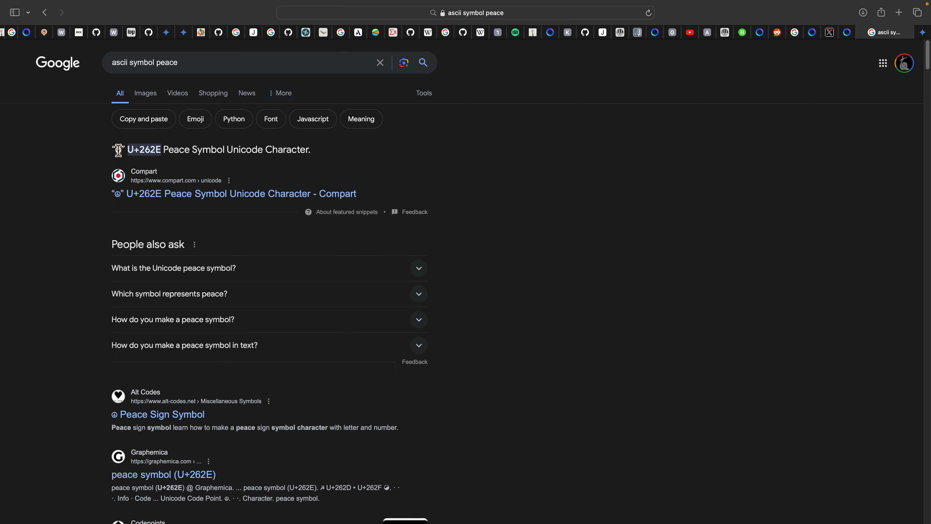
{"action": "key", "text": "ctrl+Left"}
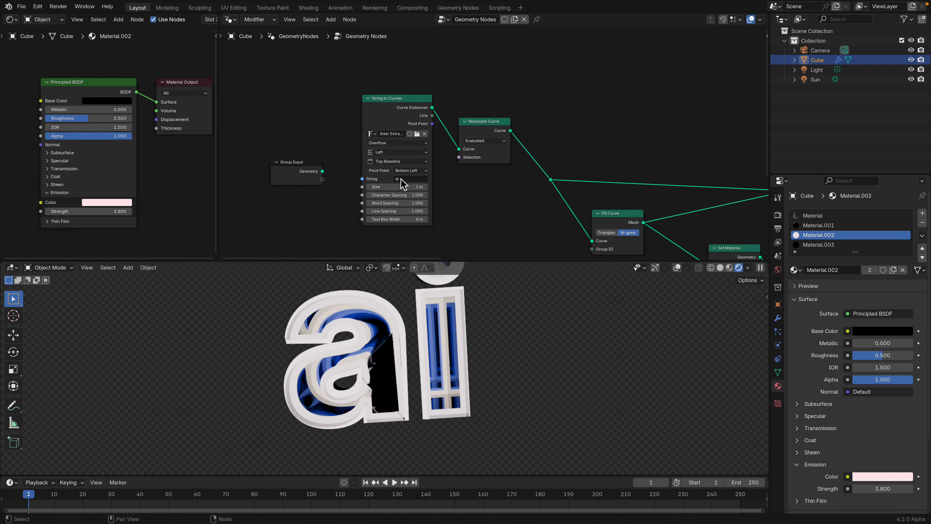
{"action": "middle_click_drag", "start_coordinate": [484, 335], "coordinate": [390, 435]}
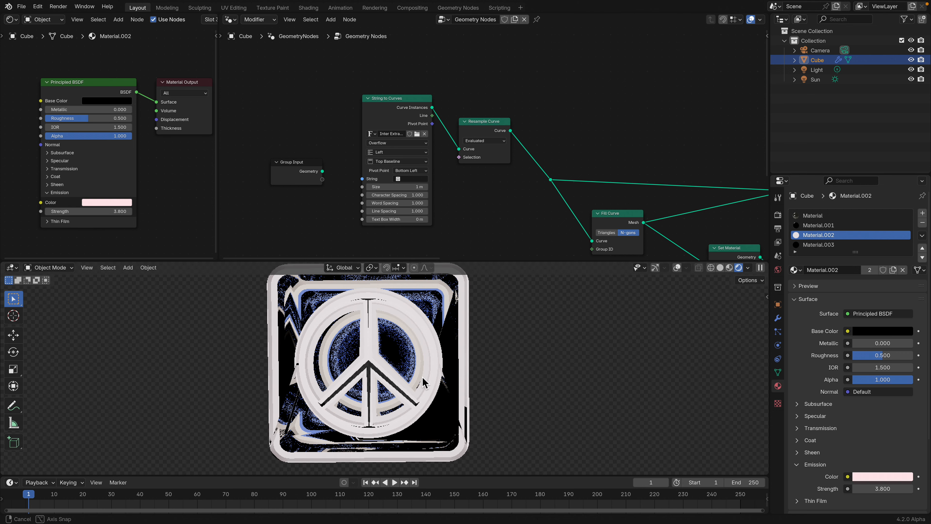
- Examine the peace symbol's reflections and the Curve Circle, Curve to Mesh, Set Material and Join Geometry nodes behind it
{"action": "middle_click_drag", "start_coordinate": [677, 207], "coordinate": [510, 168]}
{"action": "scroll", "coordinate": [510, 168], "scroll_direction": "down", "scroll_amount": 4}
{"action": "middle_click_drag", "start_coordinate": [690, 147], "coordinate": [480, 130]}
{"action": "scroll", "coordinate": [481, 131], "scroll_direction": "up", "scroll_amount": 4}
{"action": "middle_click_drag", "start_coordinate": [659, 187], "coordinate": [575, 190]}
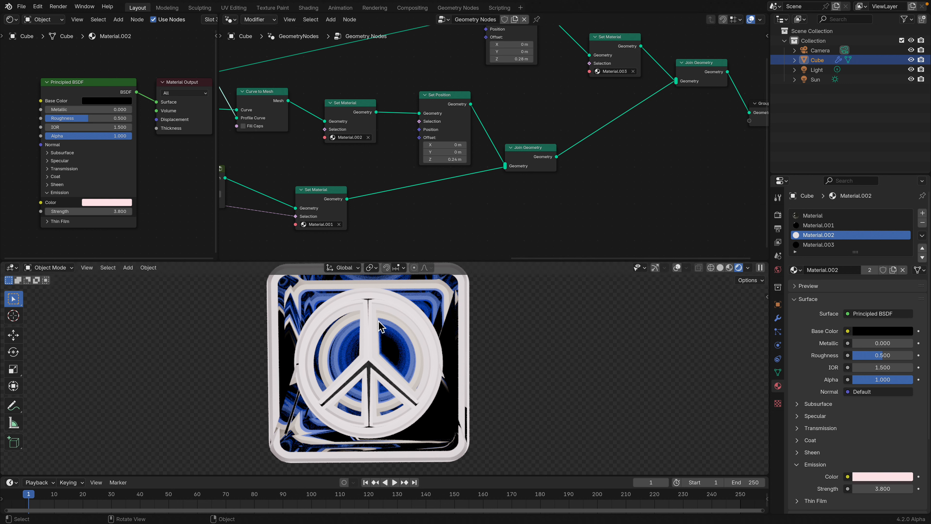
{"action": "mouse_move", "coordinate": [463, 319]}
{"action": "middle_mouse_down"}
{"action": "mouse_move", "coordinate": [475, 348]}
{"action": "mouse_move", "coordinate": [460, 319]}
{"action": "middle_mouse_up"}
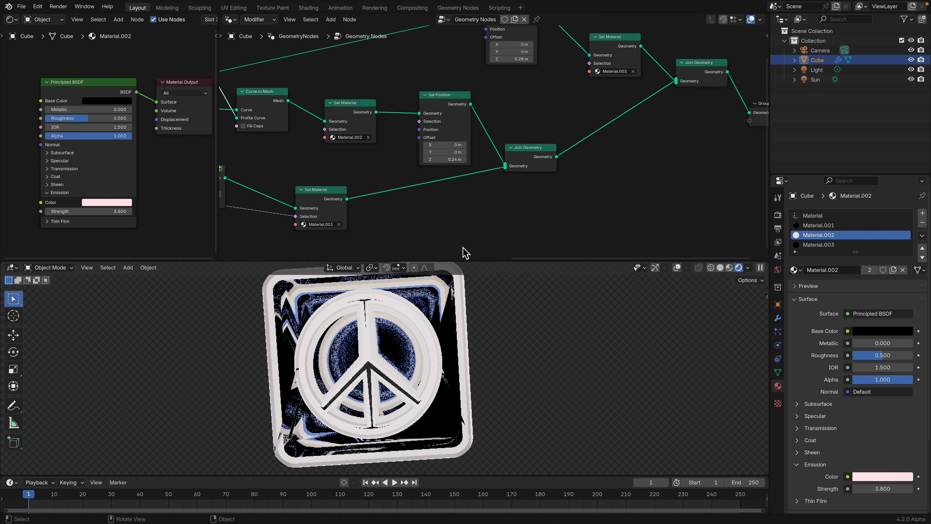
{"action": "scroll", "coordinate": [457, 195], "scroll_direction": "down", "scroll_amount": 2}
{"action": "middle_click_drag", "start_coordinate": [486, 210], "coordinate": [520, 219]}
{"action": "middle_click_drag", "start_coordinate": [433, 158], "coordinate": [517, 163]}
{"action": "left_click_drag", "start_coordinate": [417, 143], "coordinate": [417, 142]}
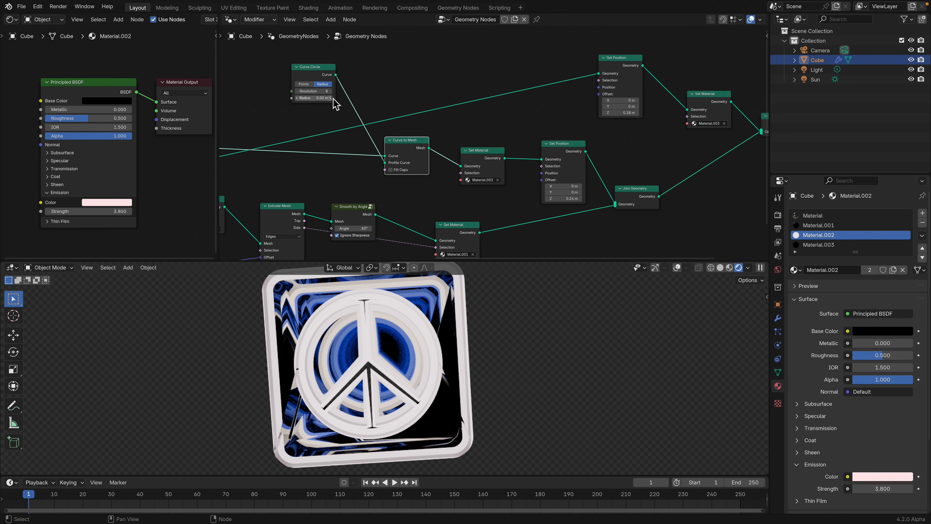
- Reposition the first Join Geometry node and the front face's Set Position and Material.003 Set Material nodes
{"action": "left_click_drag", "start_coordinate": [634, 188], "coordinate": [638, 191]}
{"action": "middle_click_drag", "start_coordinate": [623, 186], "coordinate": [394, 207]}
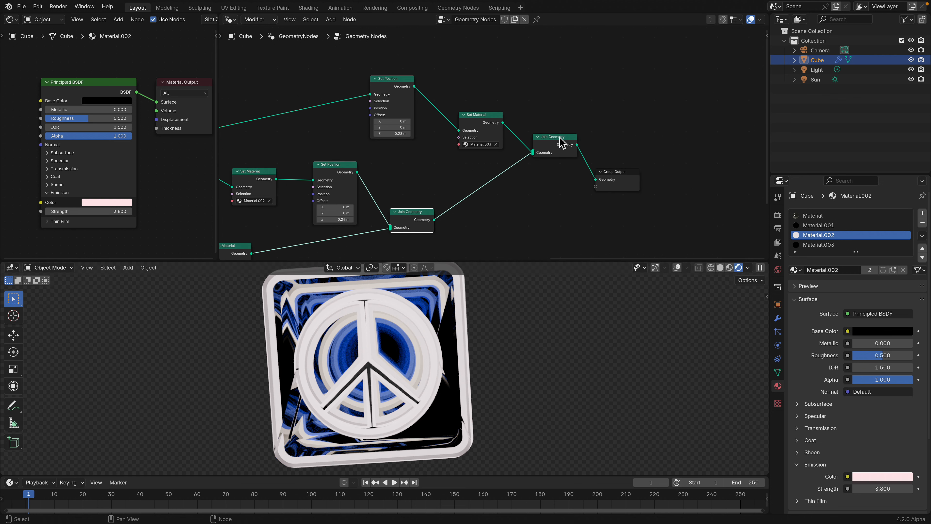
{"action": "left_click_drag", "start_coordinate": [559, 137], "coordinate": [558, 137]}
{"action": "left_click_drag", "start_coordinate": [404, 82], "coordinate": [398, 74]}
{"action": "left_click_drag", "start_coordinate": [461, 112], "coordinate": [459, 109]}
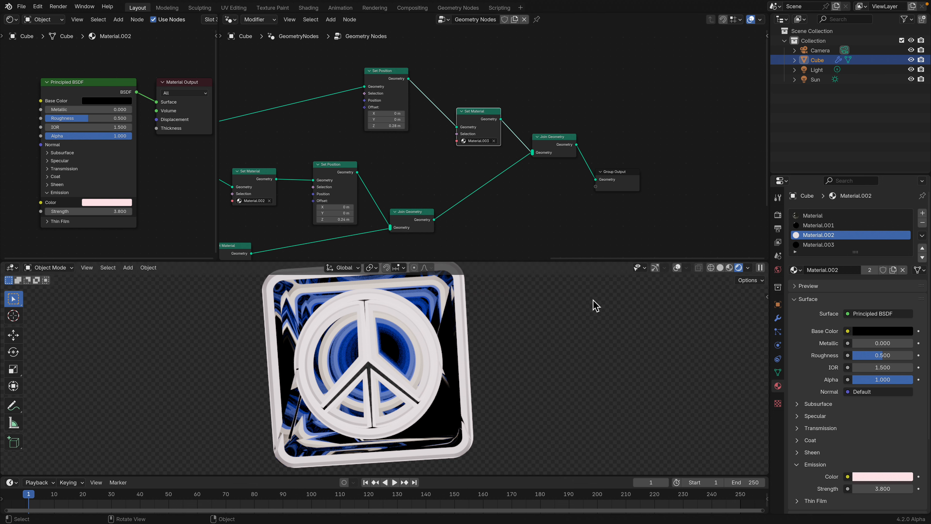
- Switch the viewport to solid shading and raise the front face's Set Position Z offset to 0.44 m
{"action": "middle_click_drag", "start_coordinate": [525, 361], "coordinate": [501, 356]}
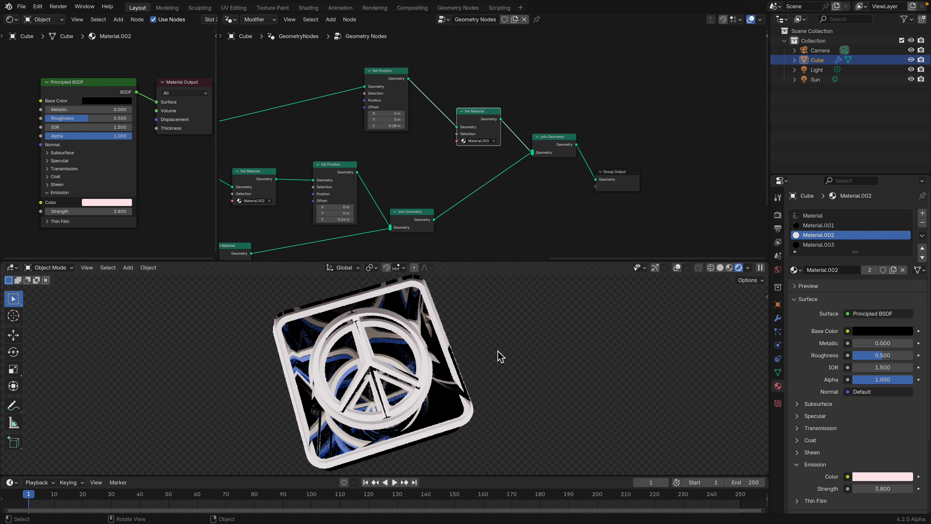
{"action": "left_click", "coordinate": [721, 268]}
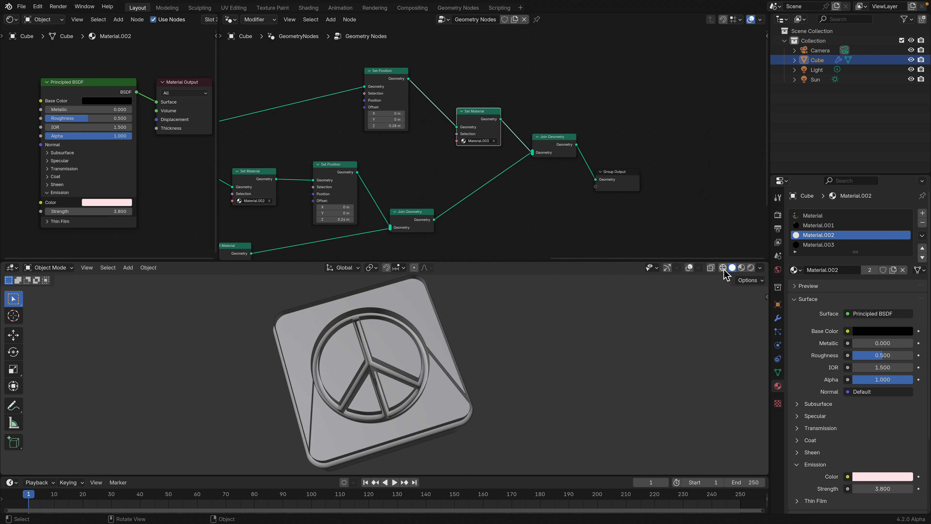
{"action": "left_click_drag", "start_coordinate": [387, 125], "coordinate": [400, 125]}
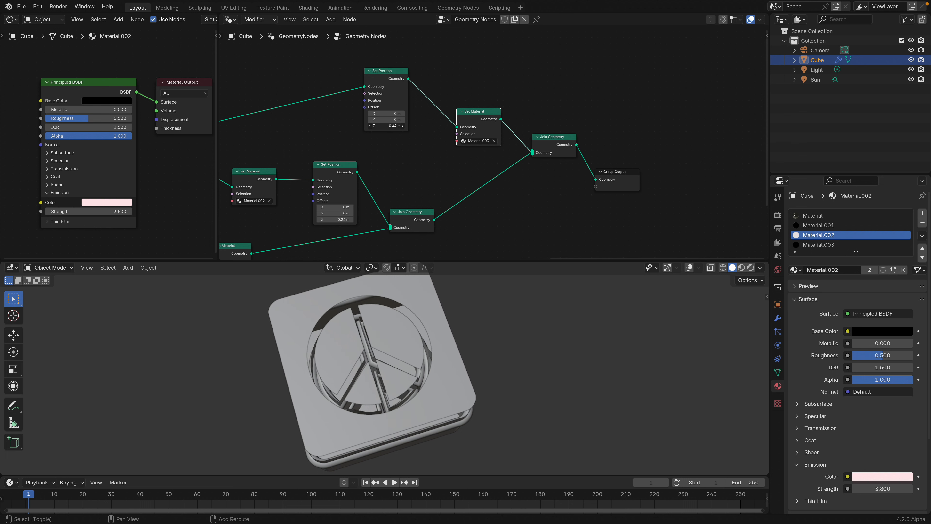
- Add a mesh plane and move it up above the sign's raised front face
{"action": "middle_click_drag", "start_coordinate": [286, 361], "coordinate": [311, 303]}
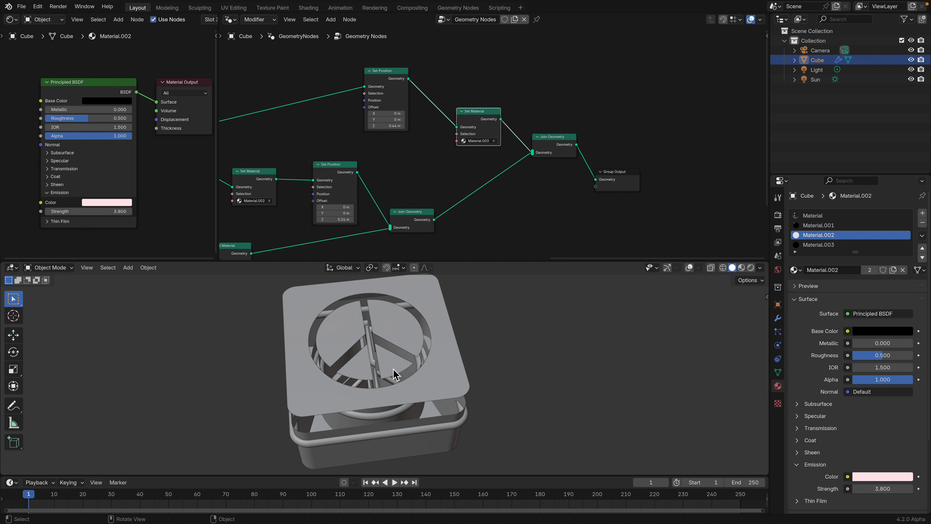
{"action": "middle_click_drag", "start_coordinate": [395, 392], "coordinate": [395, 332]}
{"action": "scroll", "coordinate": [456, 347], "scroll_direction": "down", "scroll_amount": 3}
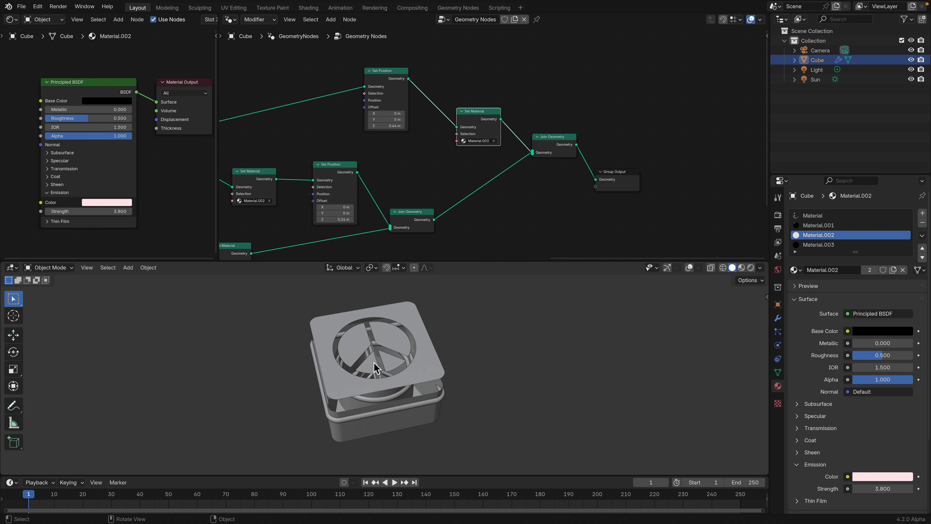
{"action": "middle_click_drag", "start_coordinate": [376, 368], "coordinate": [493, 328]}
{"action": "key", "text": "shift+a"}
{"action": "mouse_move", "coordinate": [481, 212]}
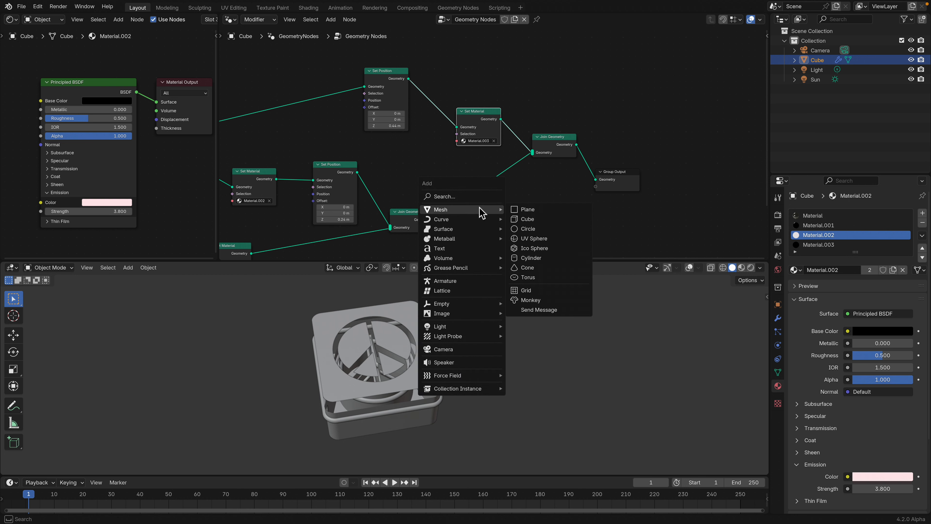
{"action": "left_click", "coordinate": [528, 209]}
{"action": "middle_click_drag", "start_coordinate": [422, 330], "coordinate": [422, 399]}
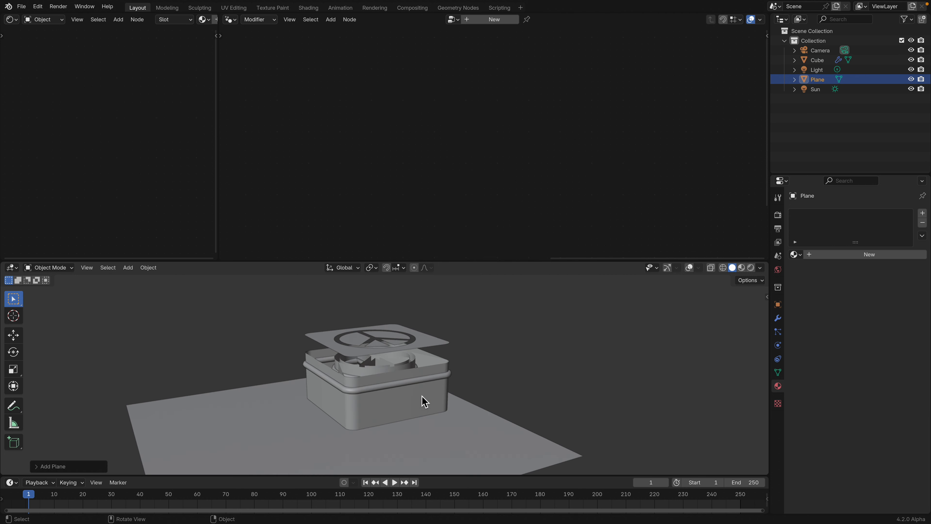
{"action": "key", "text": "g"}
{"action": "left_click", "coordinate": [512, 343]}
- Assign the existing Material.003 to the new plane
{"action": "middle_click_drag", "start_coordinate": [512, 344], "coordinate": [613, 358]}
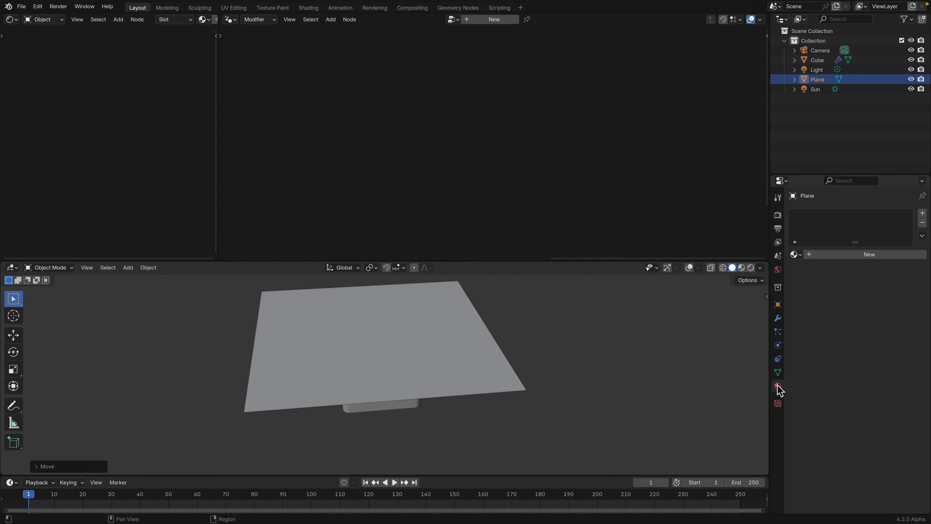
{"action": "left_click", "coordinate": [795, 254]}
{"action": "left_click", "coordinate": [807, 296]}
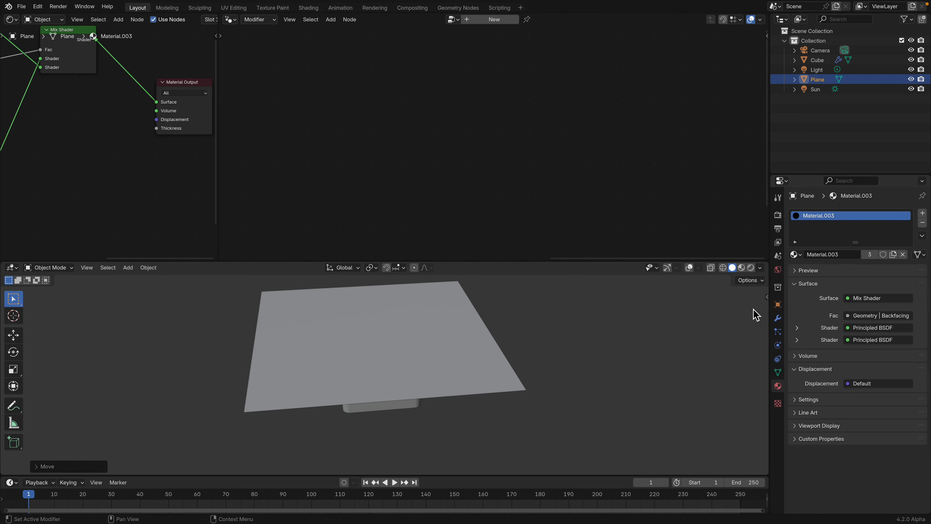
{"action": "middle_click_drag", "start_coordinate": [597, 362], "coordinate": [428, 380]}
- Select the Cube, make Material.003 its active material and widen the Shader Editor to show its whole node tree
{"action": "left_click", "coordinate": [412, 355]}
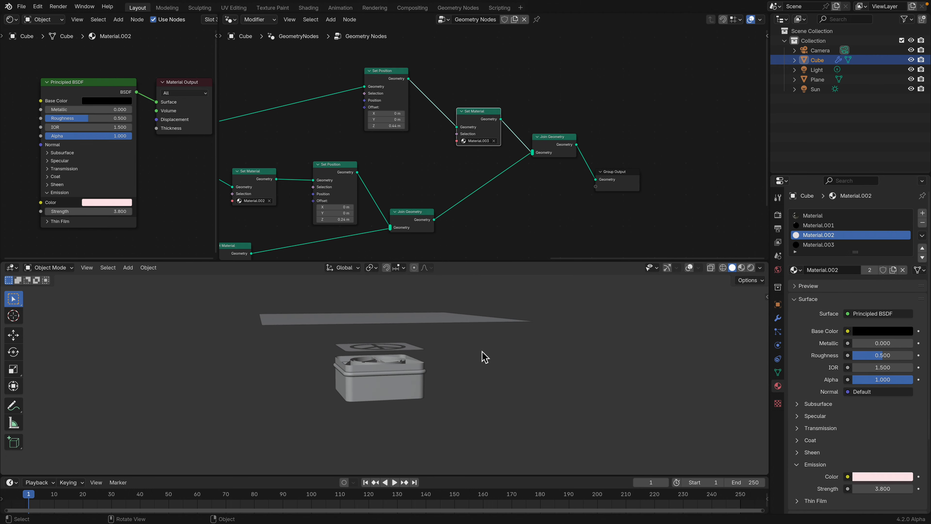
{"action": "middle_click_drag", "start_coordinate": [482, 351], "coordinate": [481, 422]}
{"action": "middle_click_drag", "start_coordinate": [434, 144], "coordinate": [469, 141]}
{"action": "left_click_drag", "start_coordinate": [219, 88], "coordinate": [265, 89]}
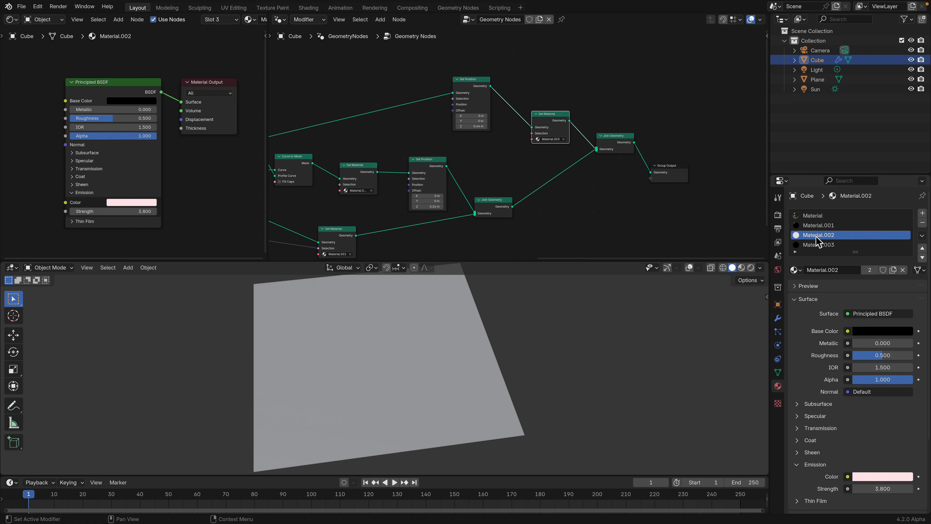
{"action": "left_click", "coordinate": [821, 244]}
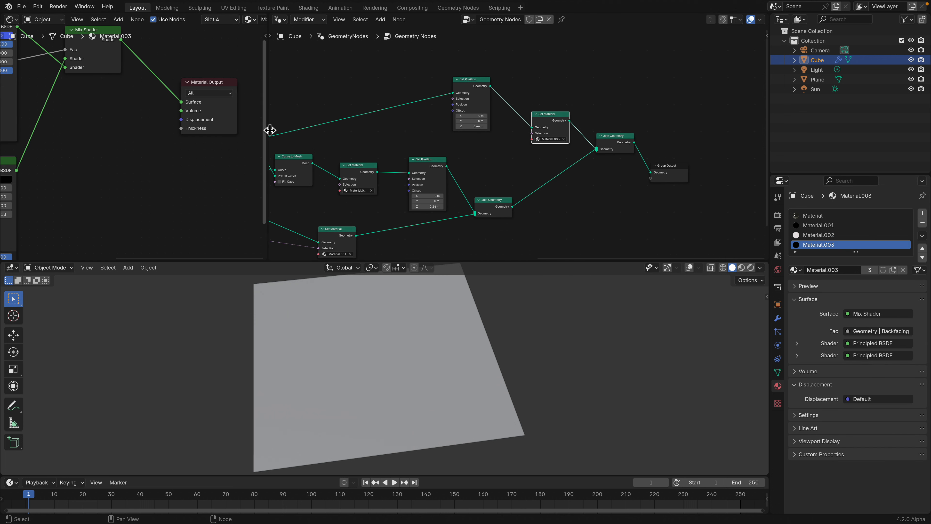
{"action": "left_click_drag", "start_coordinate": [269, 129], "coordinate": [507, 135]}
{"action": "middle_click_drag", "start_coordinate": [253, 124], "coordinate": [396, 135]}
{"action": "scroll", "coordinate": [228, 156], "scroll_direction": "down", "scroll_amount": 2}
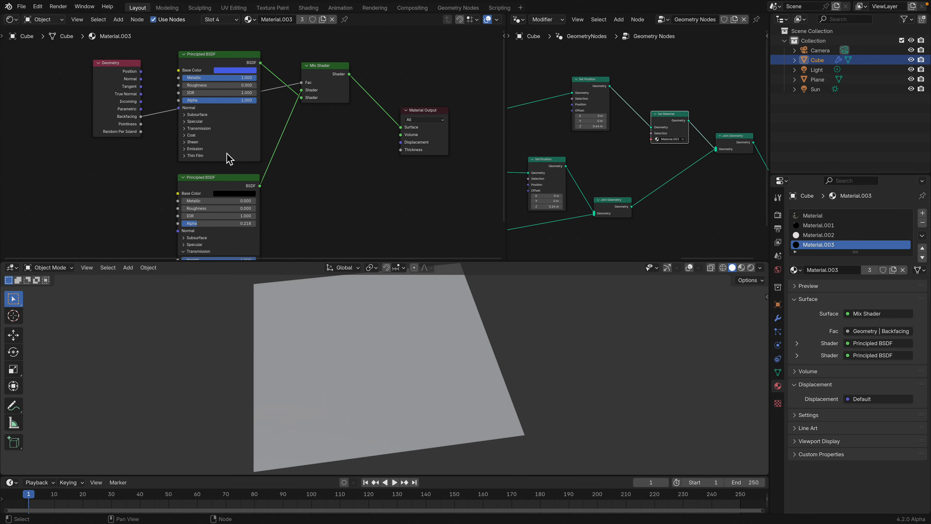
- Rearrange Material.003's Geometry, Principled BSDF and Mix Shader nodes, and set the black Principled BSDF's Alpha to 0.225
{"action": "scroll", "coordinate": [128, 136], "scroll_direction": "up", "scroll_amount": 2}
{"action": "left_click_drag", "start_coordinate": [84, 104], "coordinate": [76, 138]}
{"action": "left_click_drag", "start_coordinate": [187, 189], "coordinate": [188, 179]}
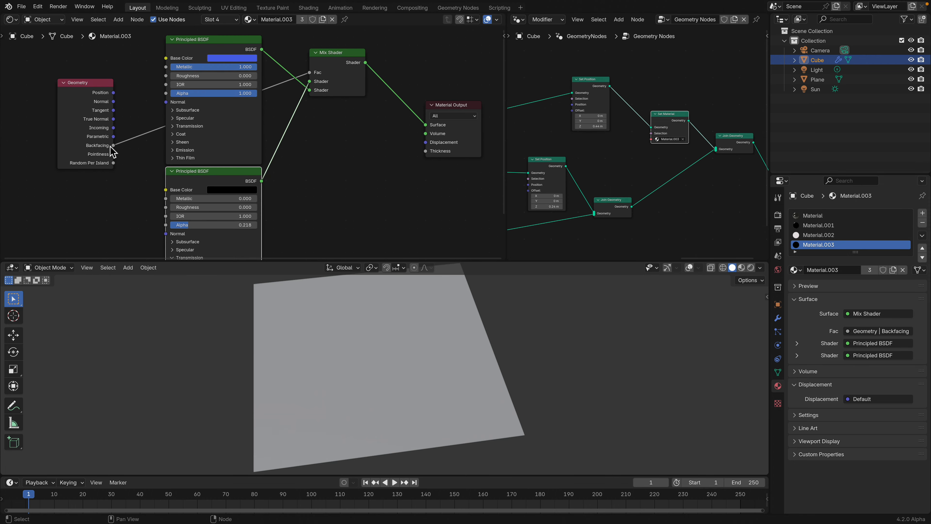
{"action": "left_click_drag", "start_coordinate": [77, 89], "coordinate": [75, 87]}
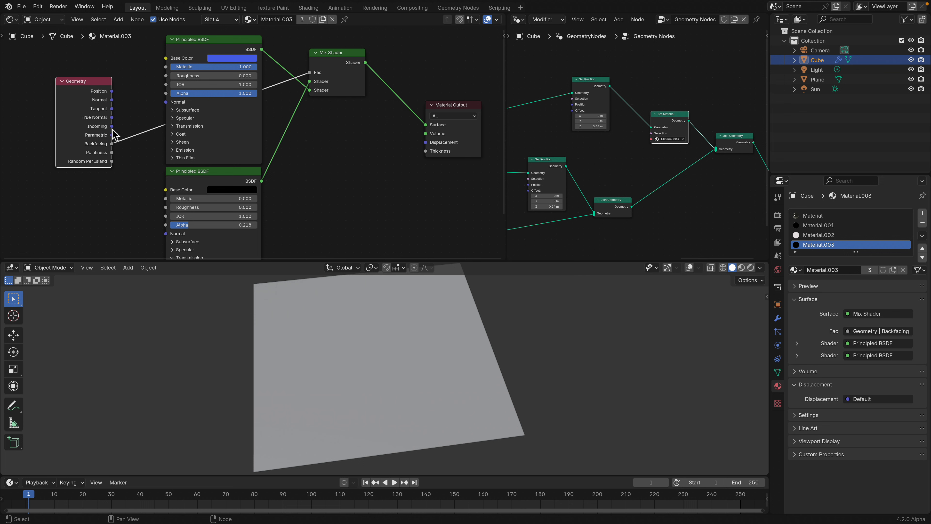
{"action": "left_click_drag", "start_coordinate": [331, 62], "coordinate": [345, 98]}
{"action": "left_click_drag", "start_coordinate": [221, 53], "coordinate": [219, 51]}
{"action": "scroll", "coordinate": [226, 79], "scroll_direction": "down", "scroll_amount": 2}
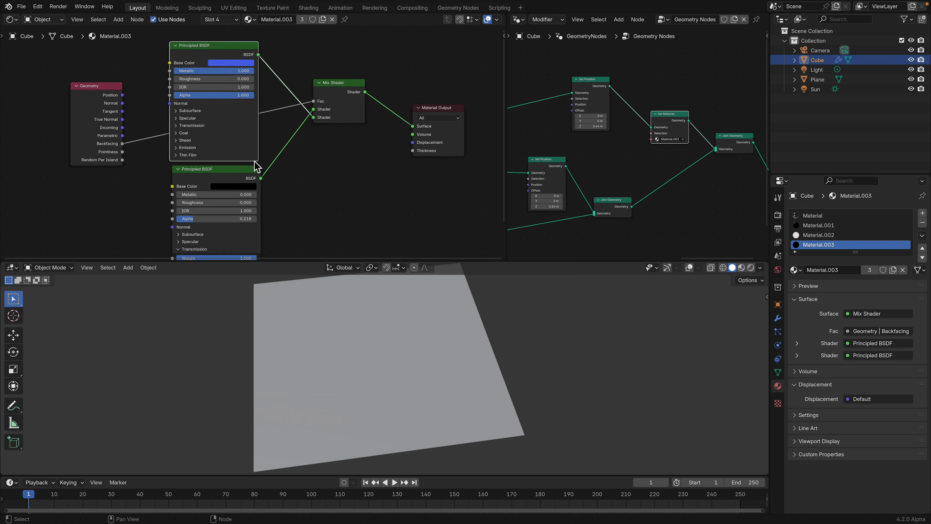
{"action": "scroll", "coordinate": [261, 183], "scroll_direction": "up", "scroll_amount": 1}
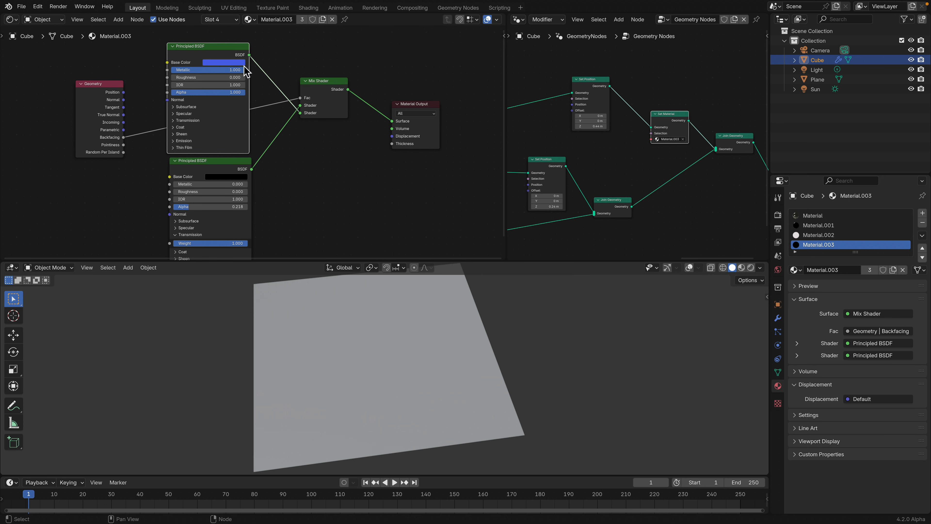
{"action": "middle_click_drag", "start_coordinate": [282, 183], "coordinate": [278, 179]}
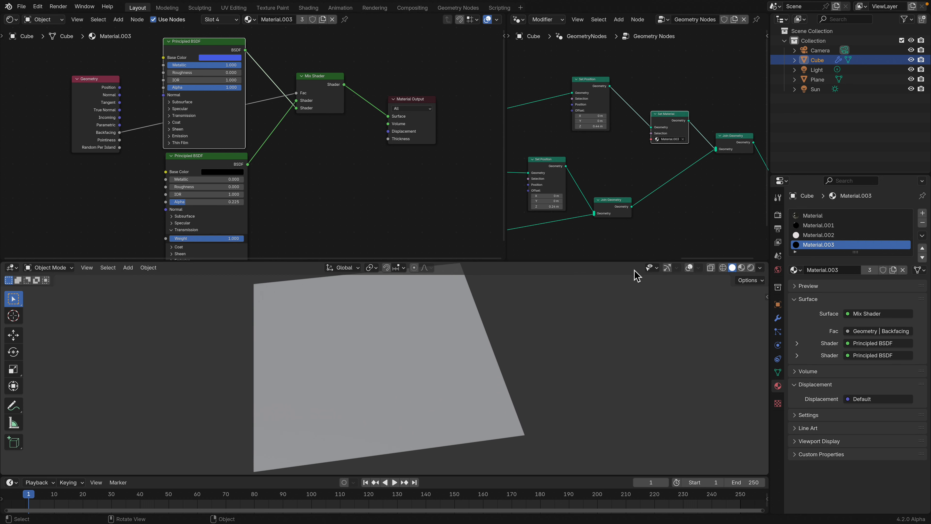
- Switch the viewport to rendered shading and duplicate the plane straight down along Z to below the sign
{"action": "left_click", "coordinate": [751, 267]}
{"action": "left_click", "coordinate": [478, 350]}
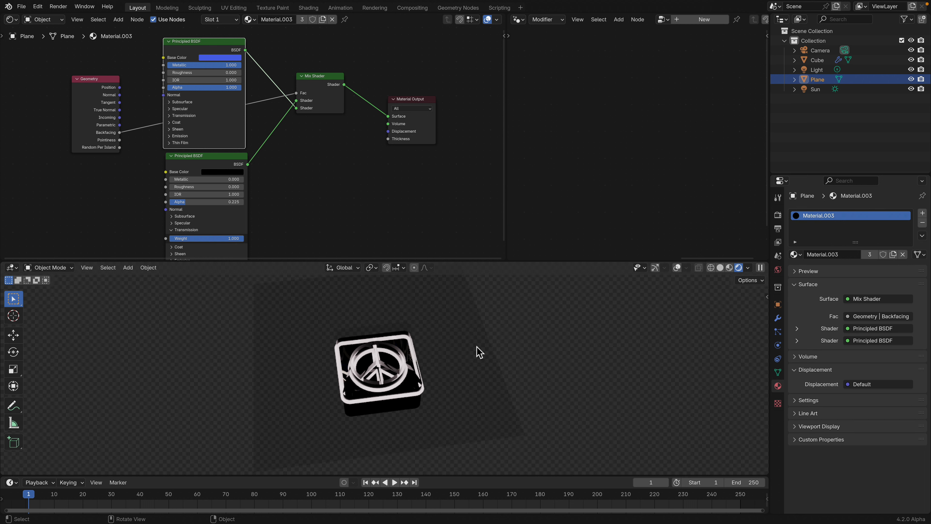
{"action": "middle_click_drag", "start_coordinate": [522, 340], "coordinate": [450, 331]}
{"action": "key", "text": "shift+d"}
{"action": "key", "text": "z"}
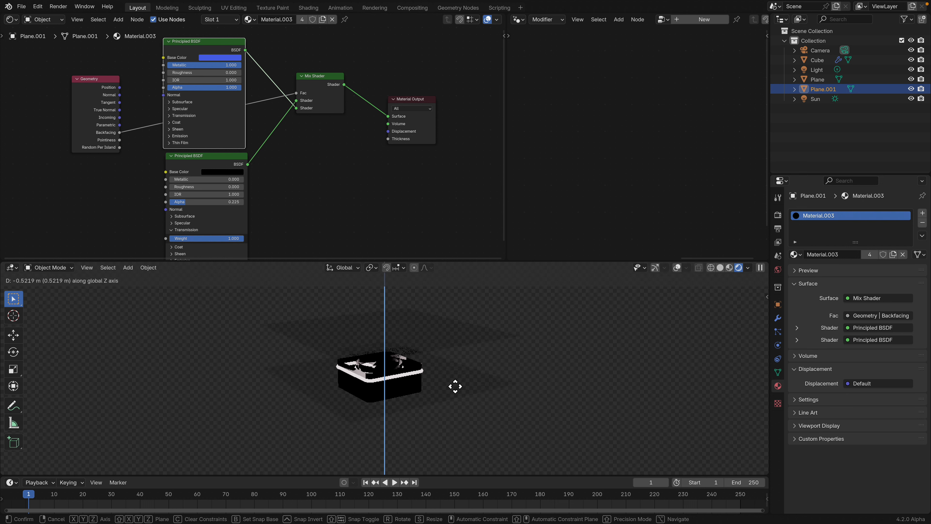
{"action": "left_click", "coordinate": [455, 399]}
{"action": "middle_click_drag", "start_coordinate": [467, 389], "coordinate": [473, 422]}
- Assign the material named Material to the lower plane, select the upper plane and save the file
{"action": "left_click", "coordinate": [795, 254]}
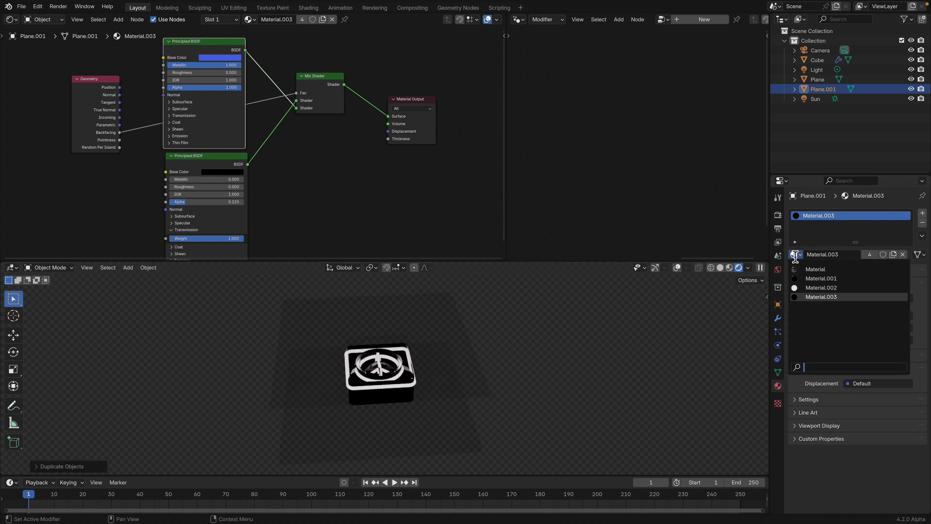
{"action": "left_click", "coordinate": [806, 269]}
{"action": "middle_click_drag", "start_coordinate": [552, 319], "coordinate": [542, 367]}
{"action": "left_click", "coordinate": [413, 373]}
{"action": "key", "text": "ctrl+s"}
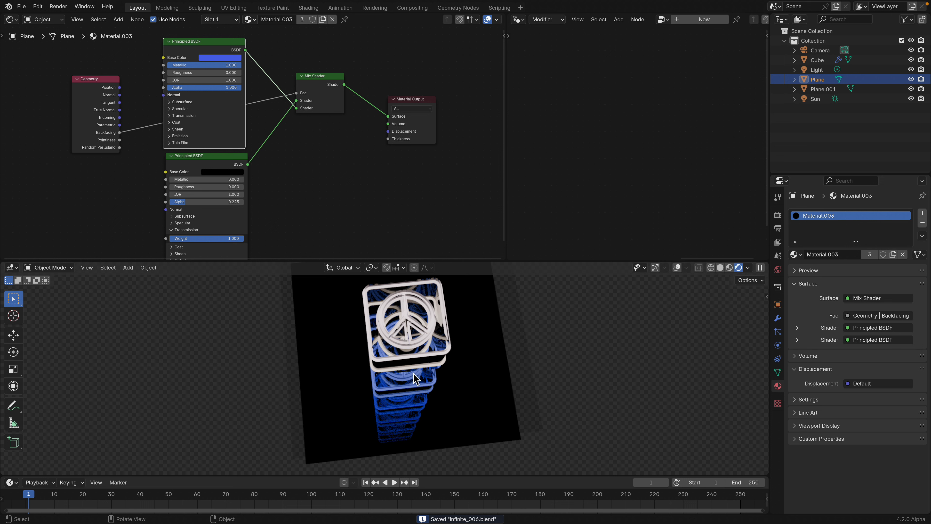
- Try a pale pink Base Color on Material.003's metallic Principled BSDF
{"action": "left_click", "coordinate": [218, 58]}
{"action": "left_click", "coordinate": [235, 97]}
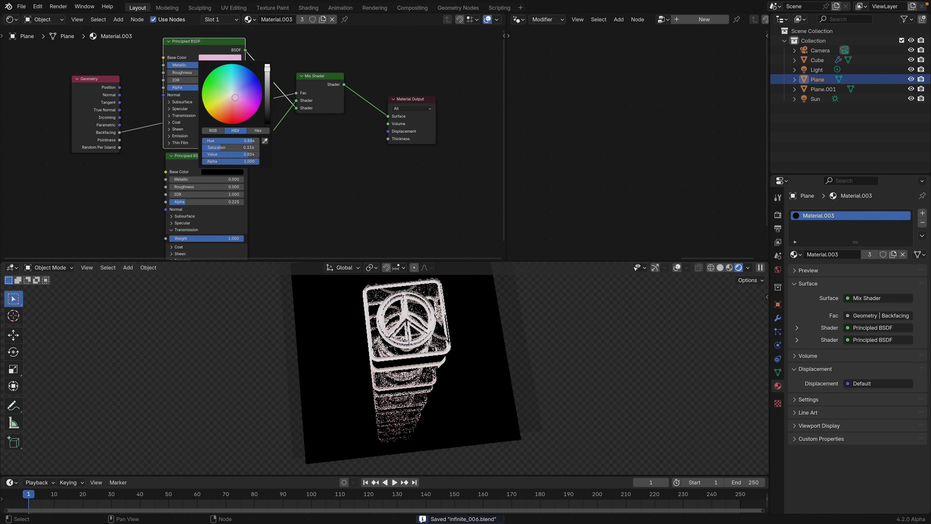
{"action": "left_click_drag", "start_coordinate": [235, 99], "coordinate": [230, 101]}
{"action": "middle_click_drag", "start_coordinate": [348, 170], "coordinate": [377, 170]}
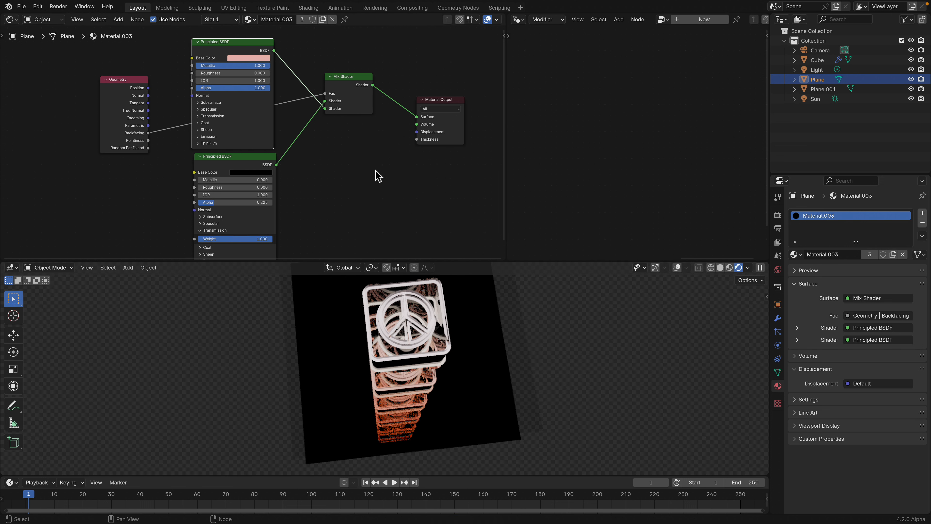
- Set the metallic Principled BSDF's Base Color to violet with hue 0.690 and saturation 0.449, and save the file
{"action": "left_click", "coordinate": [253, 60]}
{"action": "mouse_move", "coordinate": [261, 89]}
{"action": "left_mouse_down"}
{"action": "mouse_move", "coordinate": [254, 91]}
{"action": "mouse_move", "coordinate": [273, 95]}
{"action": "mouse_move", "coordinate": [246, 90]}
{"action": "mouse_move", "coordinate": [271, 91]}
{"action": "left_mouse_up"}
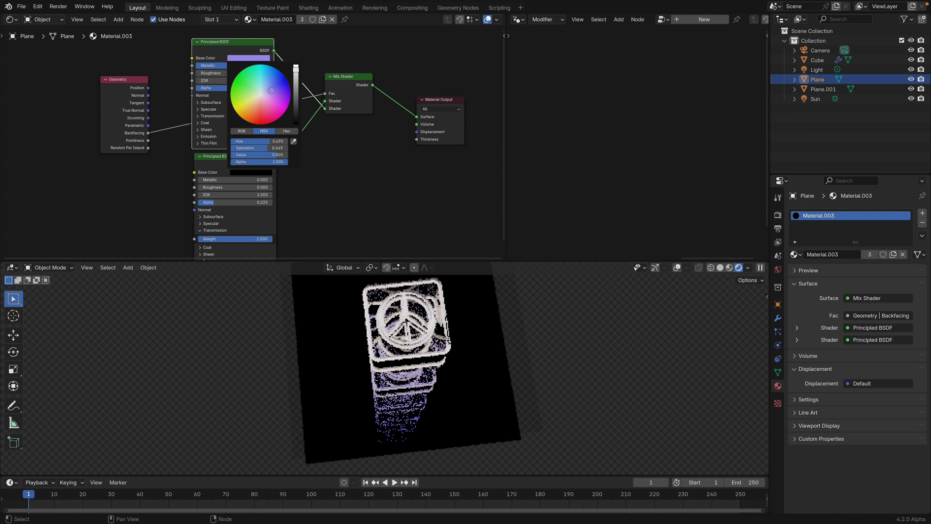
{"action": "middle_click_drag", "start_coordinate": [506, 286], "coordinate": [410, 421]}
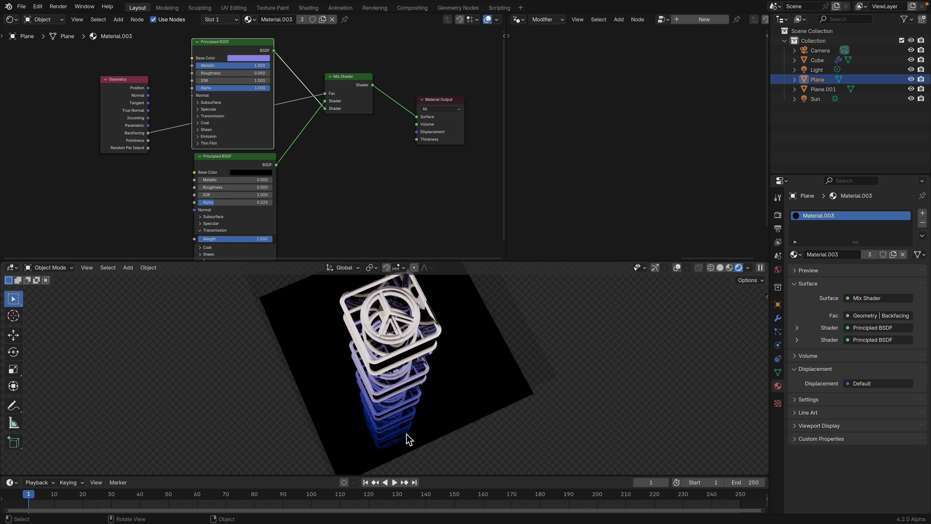
{"action": "middle_click_drag", "start_coordinate": [426, 373], "coordinate": [451, 326]}
{"action": "key", "text": "ctrl+s"}
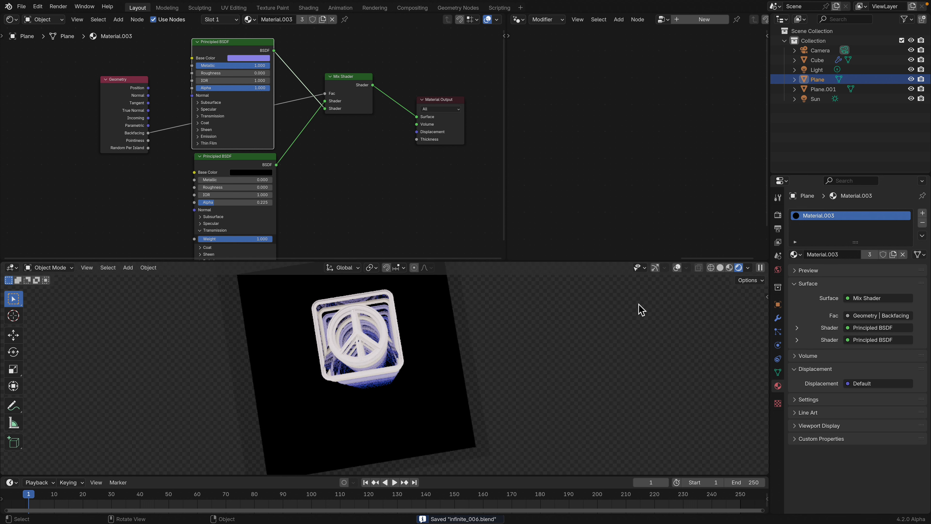
- Switch to solid shading, and copy the thumbs-up emoji from the browser's Meta AI "top 5 emoji" chat into its prompt field
{"action": "left_click", "coordinate": [722, 269]}
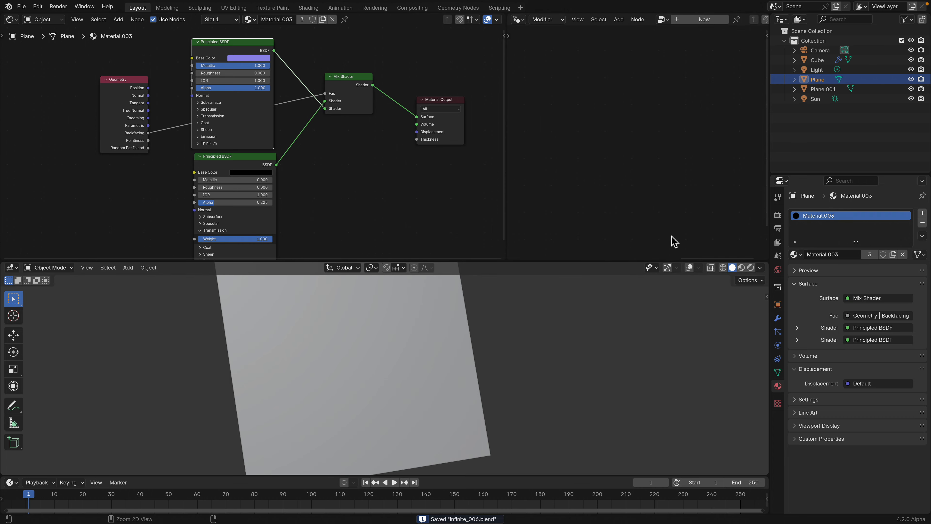
{"action": "key", "text": "ctrl+Right"}
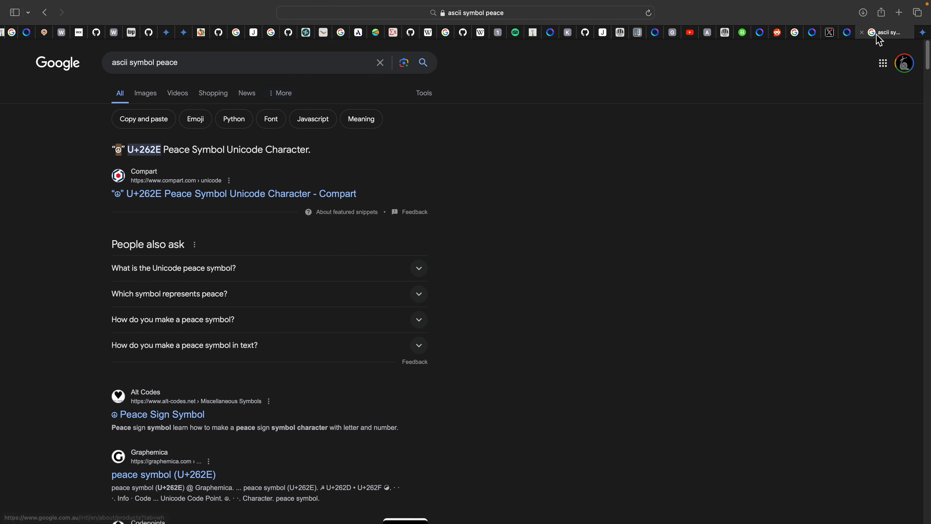
{"action": "left_click", "coordinate": [850, 34]}
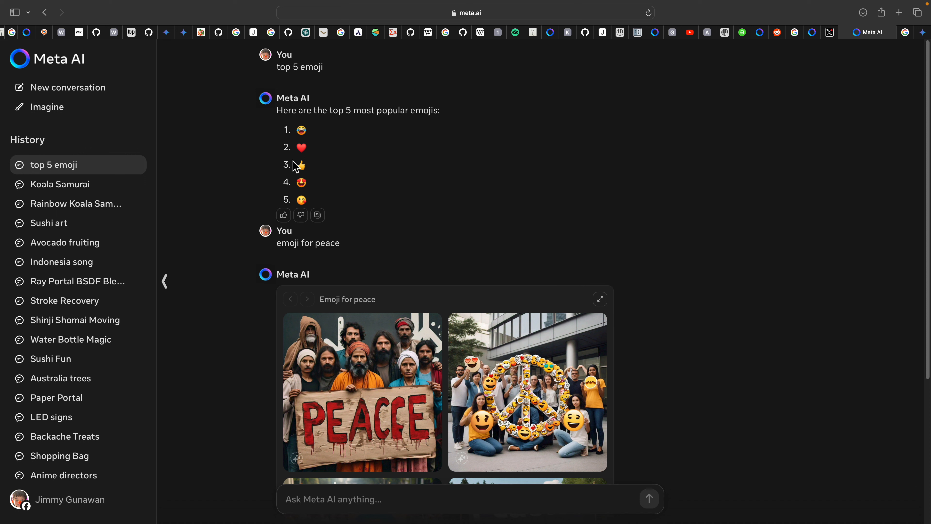
{"action": "left_click_drag", "start_coordinate": [296, 167], "coordinate": [309, 173]}
{"action": "key", "text": "super+c"}
{"action": "scroll", "coordinate": [313, 175], "scroll_direction": "down", "scroll_amount": 6}
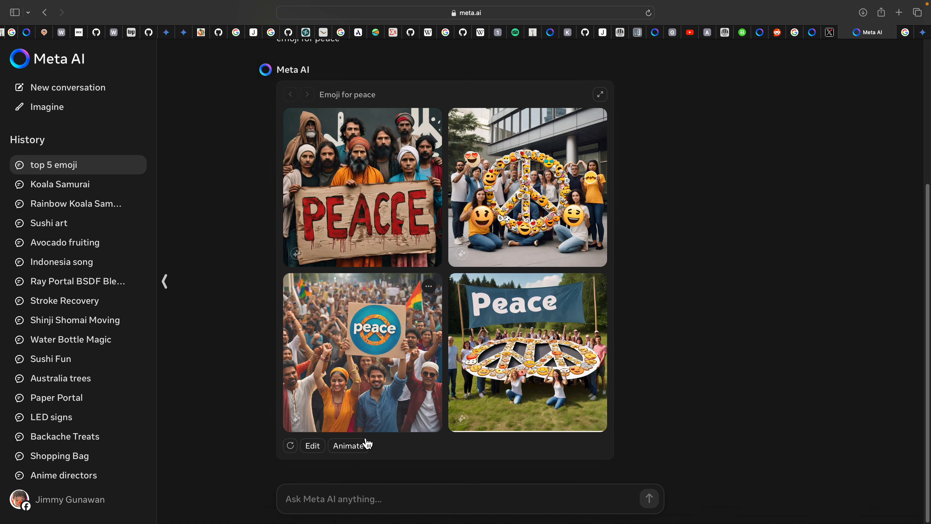
{"action": "left_click", "coordinate": [348, 500]}
{"action": "key", "text": "super+v"}
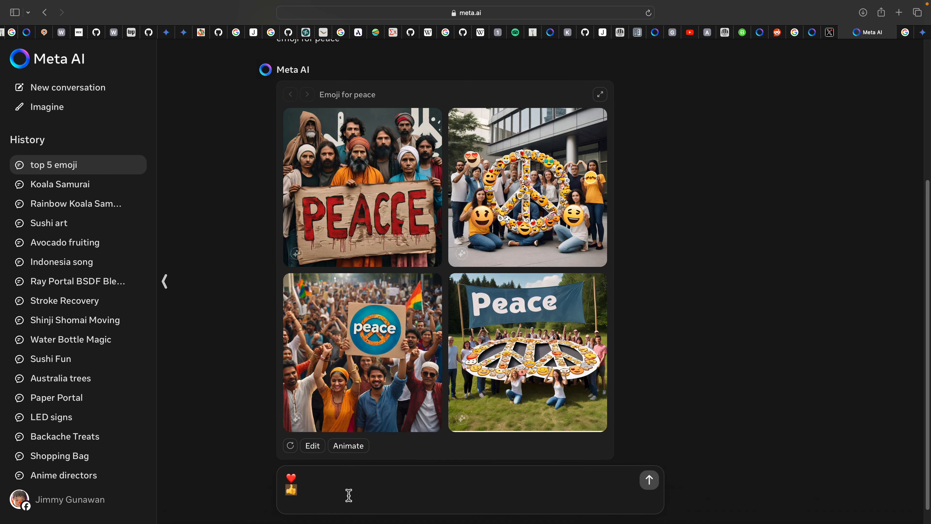
- Return to Blender, replace the Cube's String to Curves text with the thumbs-up emoji, and view it in rendered shading
{"action": "key", "text": "ctrl+Left"}
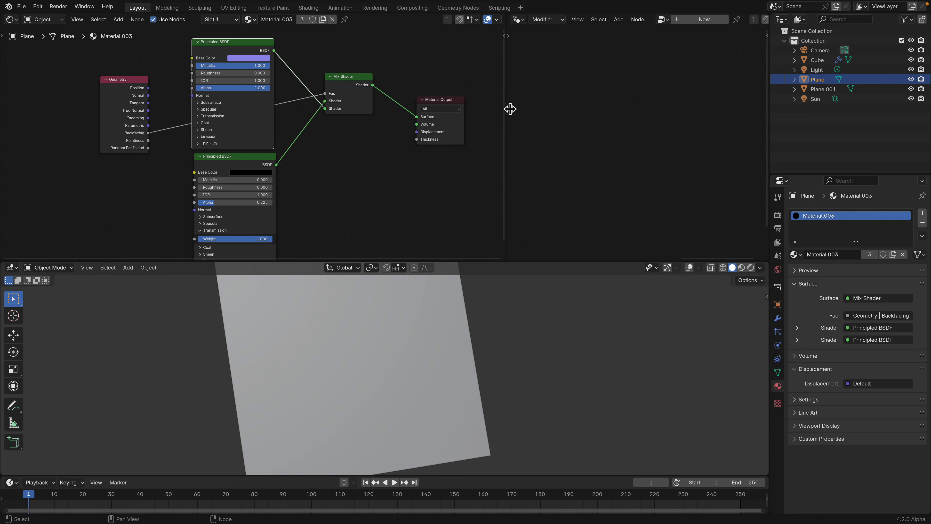
{"action": "left_click_drag", "start_coordinate": [509, 109], "coordinate": [303, 88]}
{"action": "left_click", "coordinate": [777, 318]}
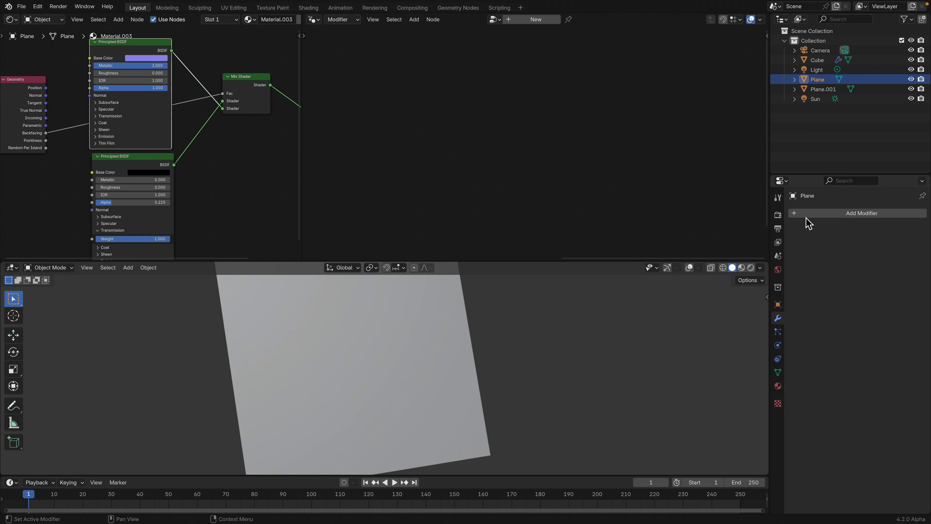
{"action": "left_click", "coordinate": [817, 60]}
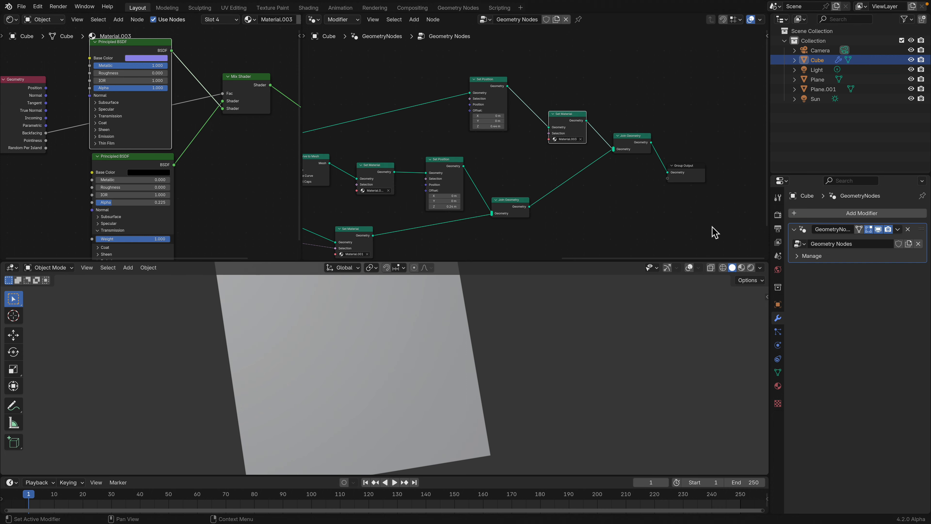
{"action": "middle_click_drag", "start_coordinate": [713, 229], "coordinate": [692, 122]}
{"action": "scroll", "coordinate": [463, 142], "scroll_direction": "up", "scroll_amount": 2}
{"action": "scroll", "coordinate": [484, 149], "scroll_direction": "up", "scroll_amount": 3}
{"action": "middle_click_drag", "start_coordinate": [464, 141], "coordinate": [517, 167]}
{"action": "scroll", "coordinate": [517, 168], "scroll_direction": "up", "scroll_amount": 2}
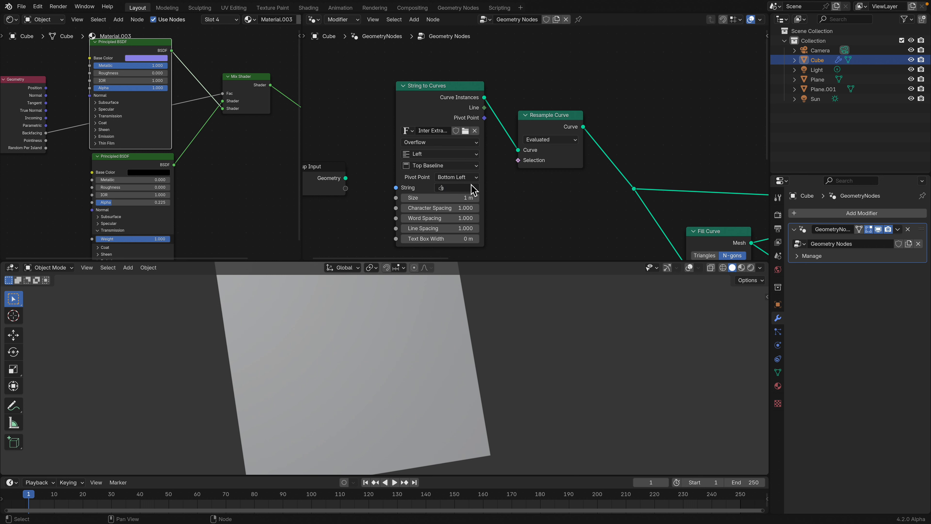
{"action": "left_click", "coordinate": [751, 268]}
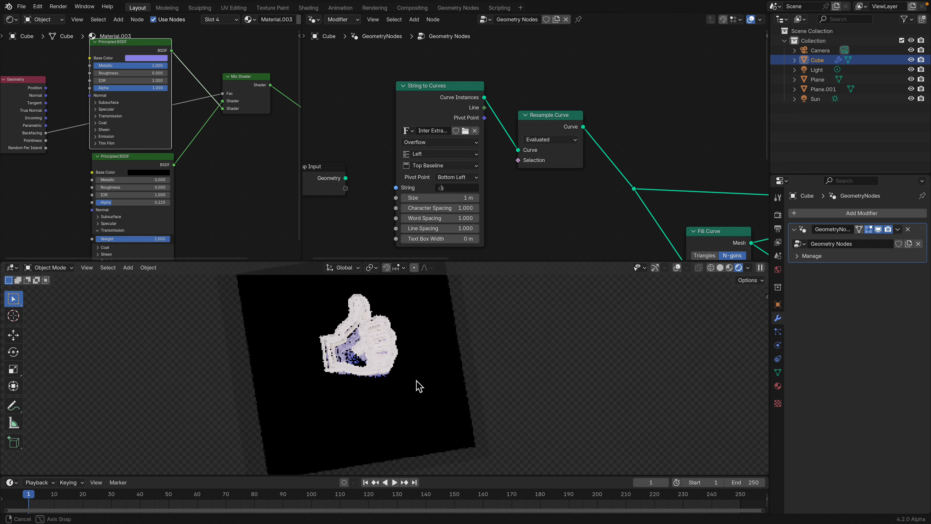
{"action": "mouse_move", "coordinate": [416, 385]}
{"action": "middle_mouse_down"}
{"action": "mouse_move", "coordinate": [476, 364]}
{"action": "mouse_move", "coordinate": [476, 389]}
{"action": "mouse_move", "coordinate": [448, 377]}
{"action": "middle_mouse_up"}
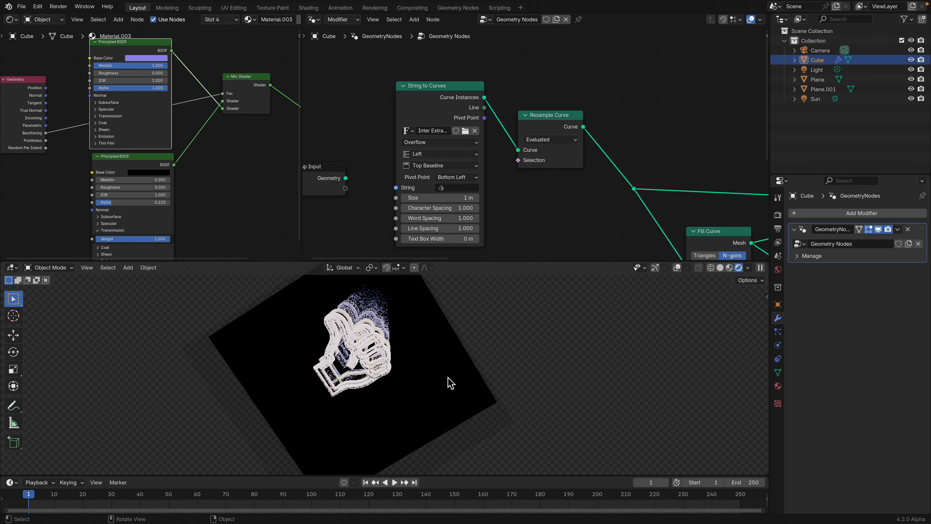
- Switch to the browser and copy the kanji 無限 from Gemini's answer to "kanji for infinite"
{"action": "key", "text": "ctrl+Left"}
{"action": "key", "text": "ctrl+Right"}
{"action": "key", "text": "ctrl+Right"}
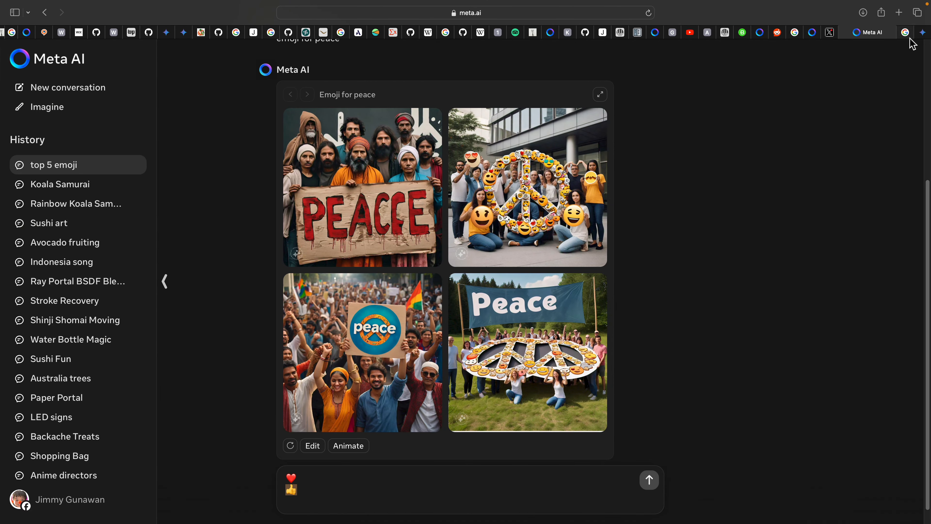
{"action": "left_click", "coordinate": [906, 33]}
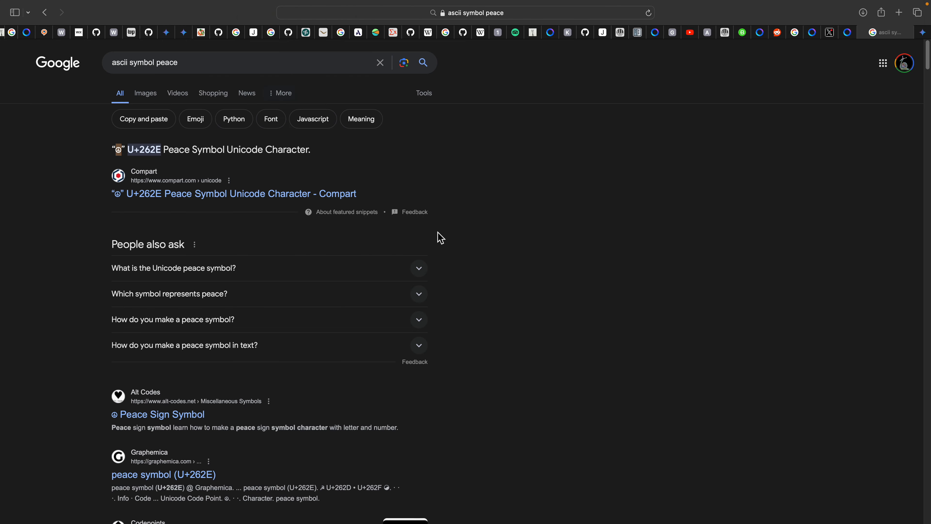
{"action": "left_click", "coordinate": [918, 32]}
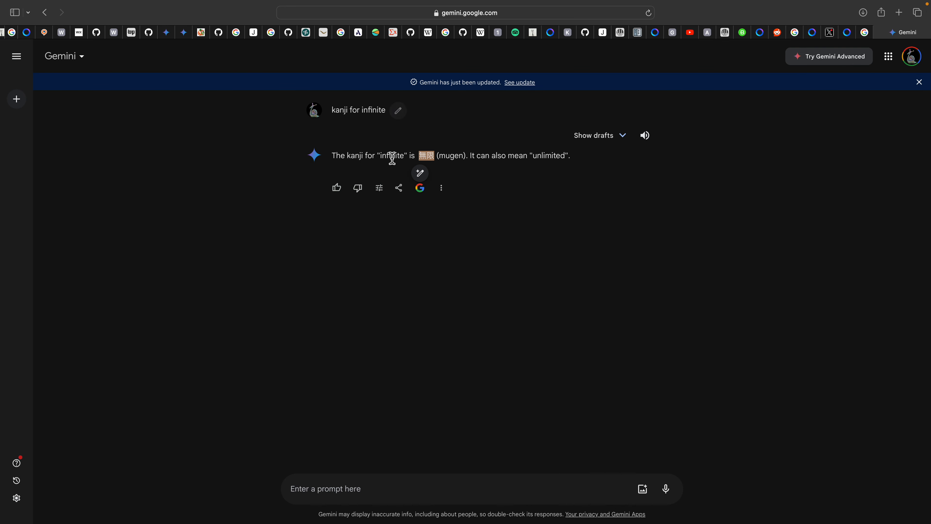
{"action": "double_click", "coordinate": [433, 156]}
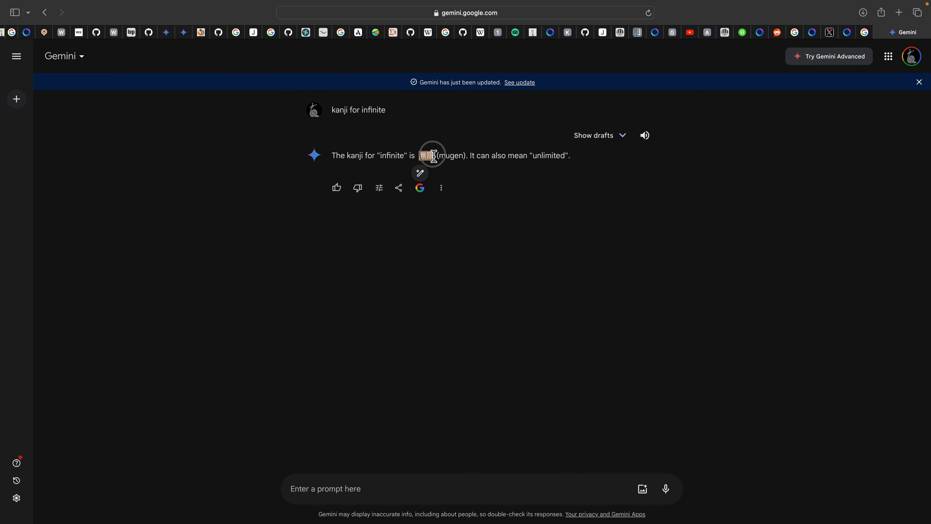
{"action": "left_click_drag", "start_coordinate": [437, 155], "coordinate": [424, 156]}
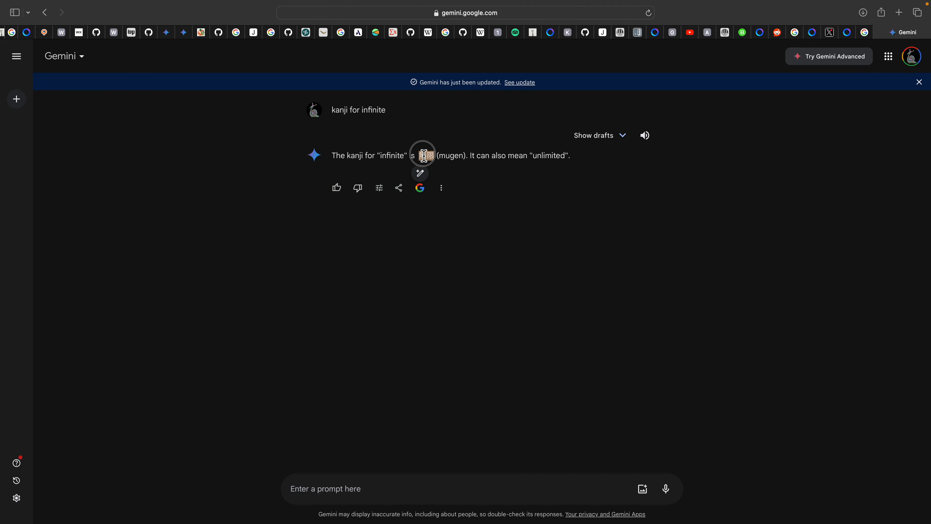
- Return to Blender, paste 無限 as the Cube's String to Curves text, and shorten it to 無
{"action": "key", "text": "ctrl+Left"}
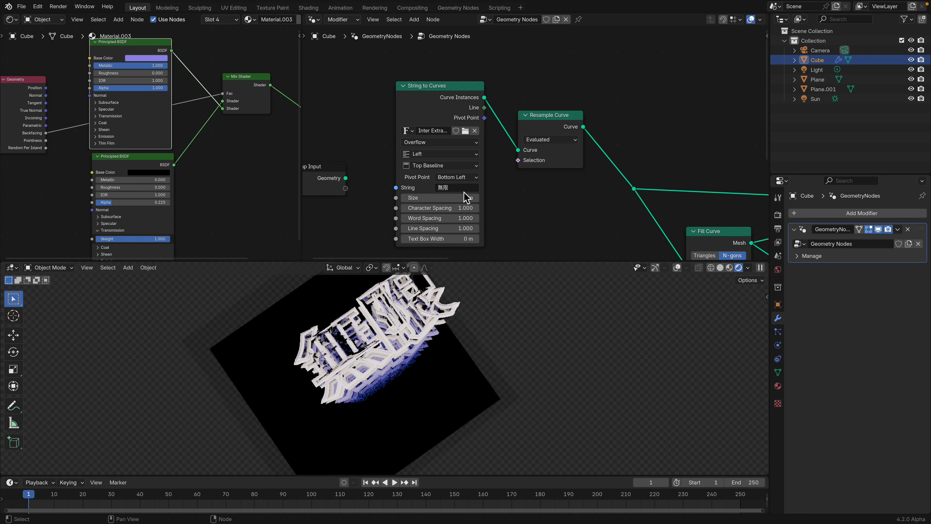
{"action": "key", "text": "Return"}
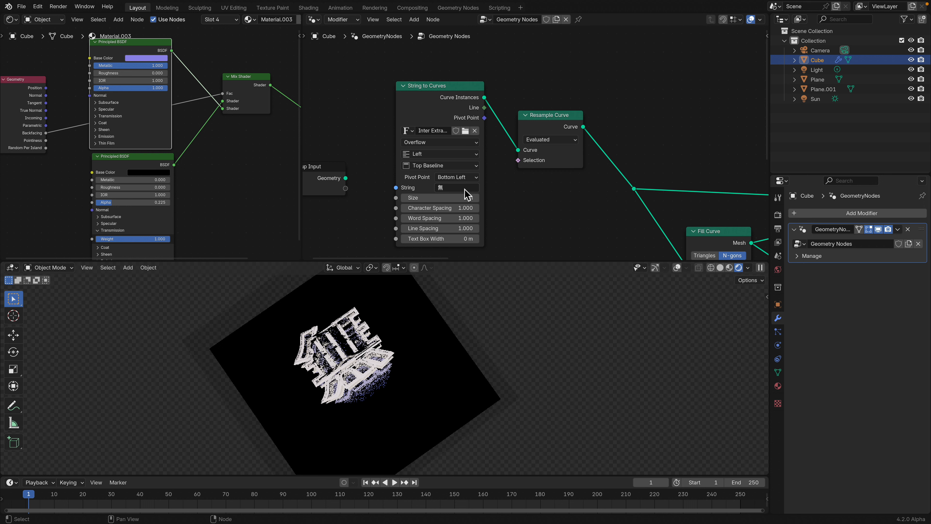
{"action": "middle_click_drag", "start_coordinate": [475, 385], "coordinate": [433, 389]}
- Set the Resample Curve node to Length mode with a length of 0.02 m
{"action": "left_click", "coordinate": [550, 142]}
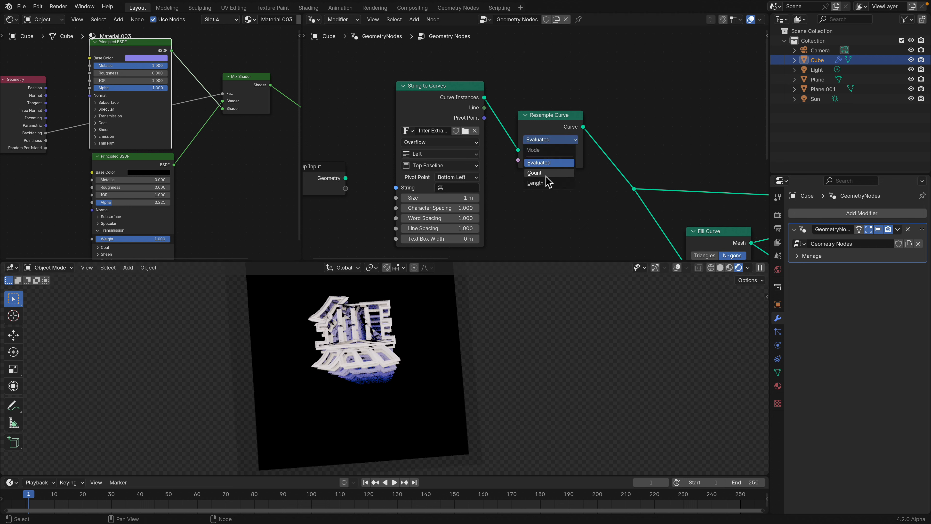
{"action": "left_click", "coordinate": [548, 183]}
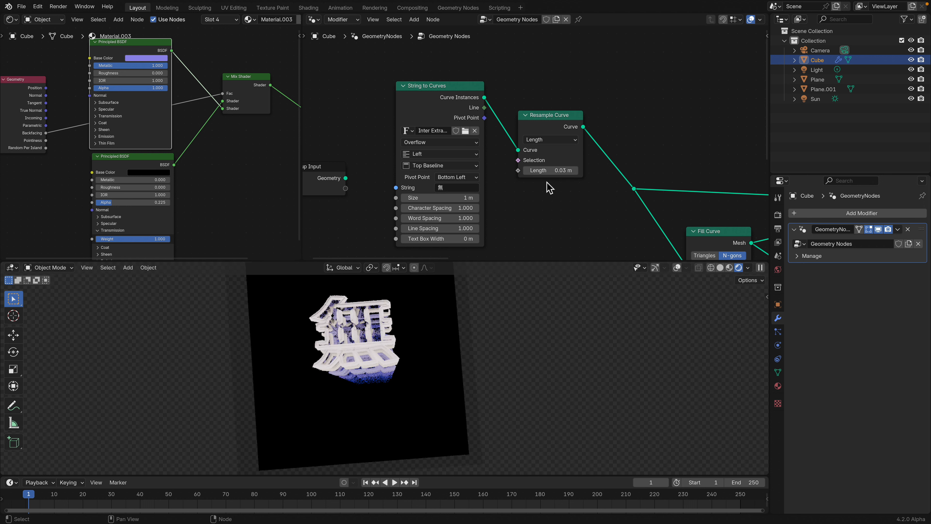
{"action": "left_click", "coordinate": [553, 170]}
{"action": "type", "text": "0.02"}
{"action": "key", "text": "Return"}
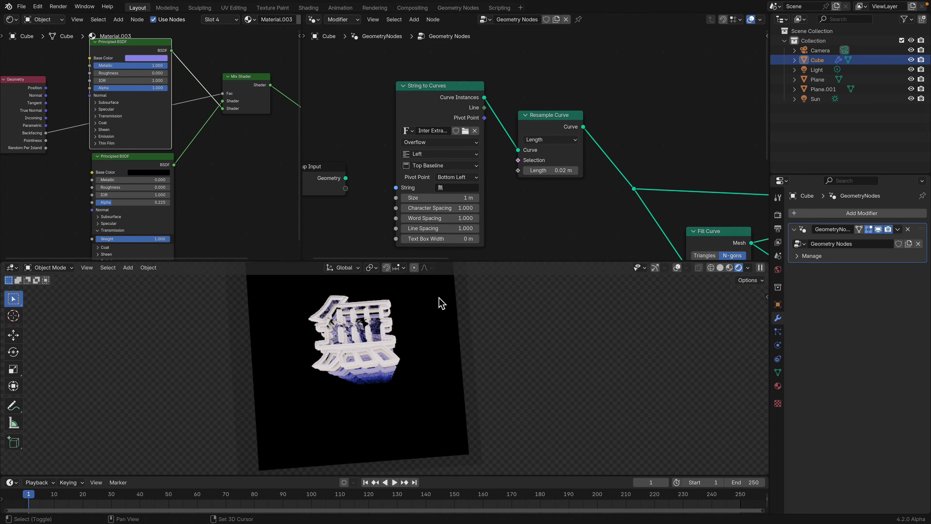
{"action": "scroll", "coordinate": [474, 374], "scroll_direction": "up", "scroll_amount": 3}
{"action": "scroll", "coordinate": [474, 374], "scroll_direction": "up", "scroll_amount": 2}
{"action": "mouse_move", "coordinate": [474, 374]}
{"action": "middle_mouse_down"}
{"action": "mouse_move", "coordinate": [491, 356]}
{"action": "mouse_move", "coordinate": [488, 368]}
{"action": "middle_mouse_up"}
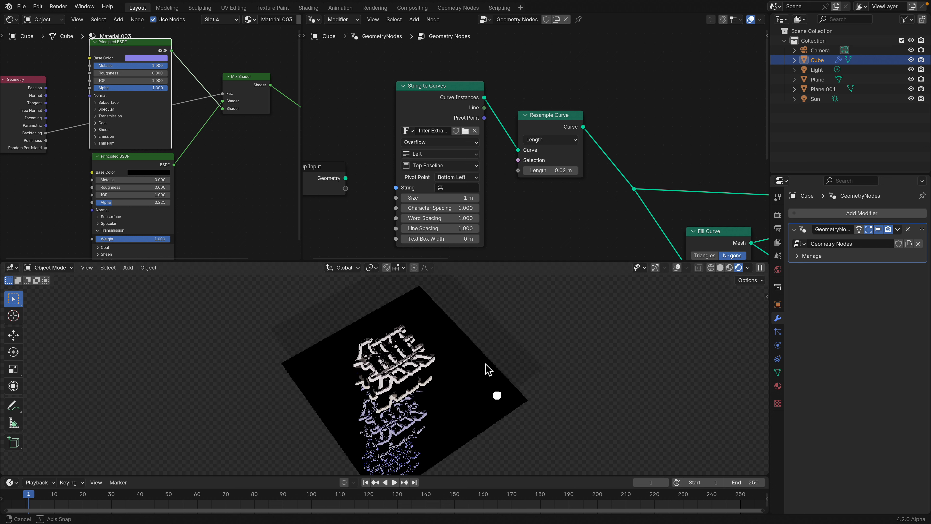
- Enlarge the mirror plane Plane.001 and reposition it relative to the kanji sign
{"action": "left_click", "coordinate": [825, 90]}
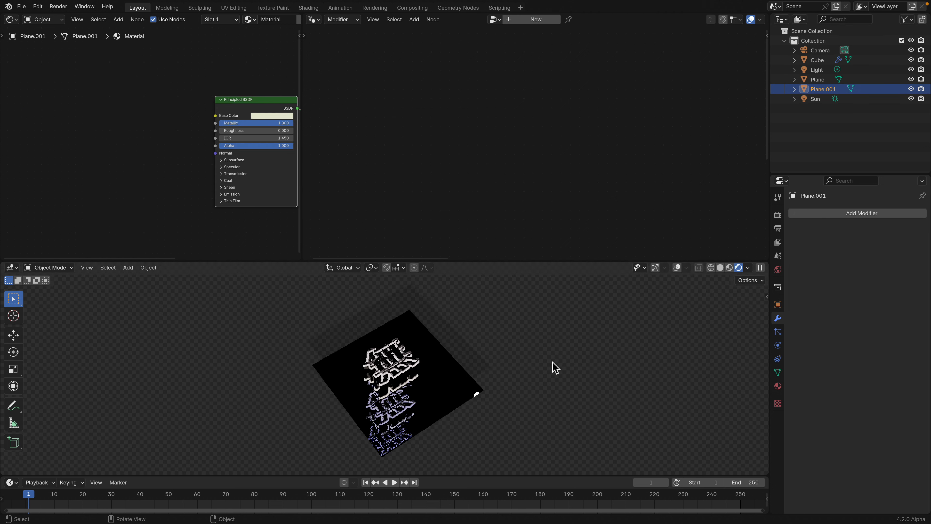
{"action": "mouse_move", "coordinate": [551, 368]}
{"action": "middle_mouse_down"}
{"action": "mouse_move", "coordinate": [540, 339]}
{"action": "mouse_move", "coordinate": [555, 378]}
{"action": "middle_mouse_up"}
{"action": "key", "text": "g"}
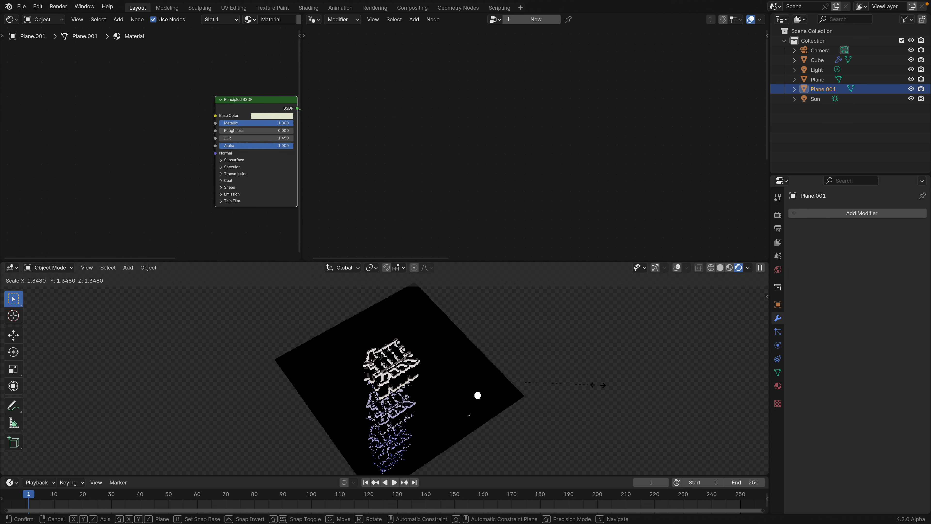
{"action": "left_click", "coordinate": [563, 370]}
{"action": "middle_click_drag", "start_coordinate": [486, 391], "coordinate": [304, 395]}
{"action": "key", "text": "g"}
{"action": "left_click", "coordinate": [518, 370]}
- Inspect the kanji's reflections up close, save the file, and switch to solid shading
{"action": "scroll", "coordinate": [430, 385], "scroll_direction": "up", "scroll_amount": 11}
{"action": "scroll", "coordinate": [305, 395], "scroll_direction": "down", "scroll_amount": 4}
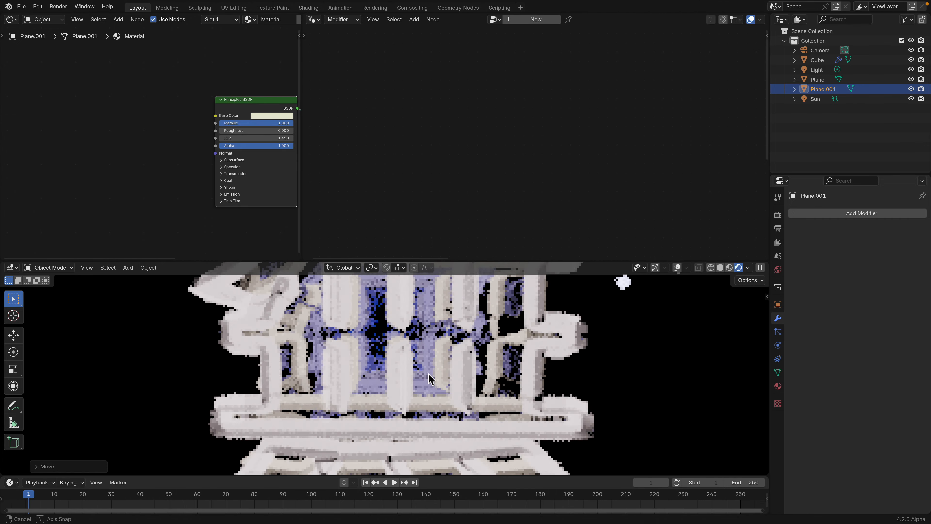
{"action": "middle_click_drag", "start_coordinate": [403, 369], "coordinate": [481, 389]}
{"action": "scroll", "coordinate": [414, 389], "scroll_direction": "down", "scroll_amount": 4}
{"action": "scroll", "coordinate": [457, 405], "scroll_direction": "down", "scroll_amount": 3}
{"action": "key", "text": "super+s"}
{"action": "left_click", "coordinate": [720, 268]}
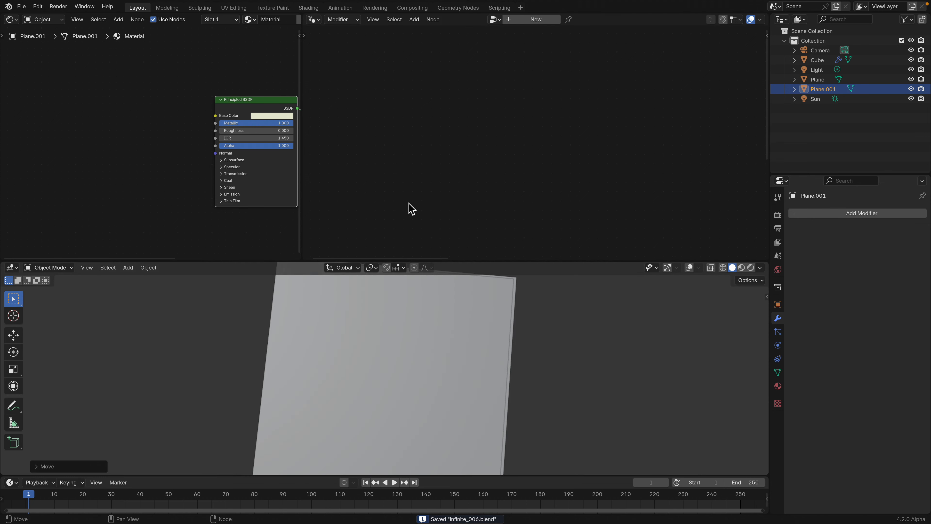
- Open the recent file rayportalBSDF_test_002.blend and show its plane in rendered shading
{"action": "left_click", "coordinate": [22, 6]}
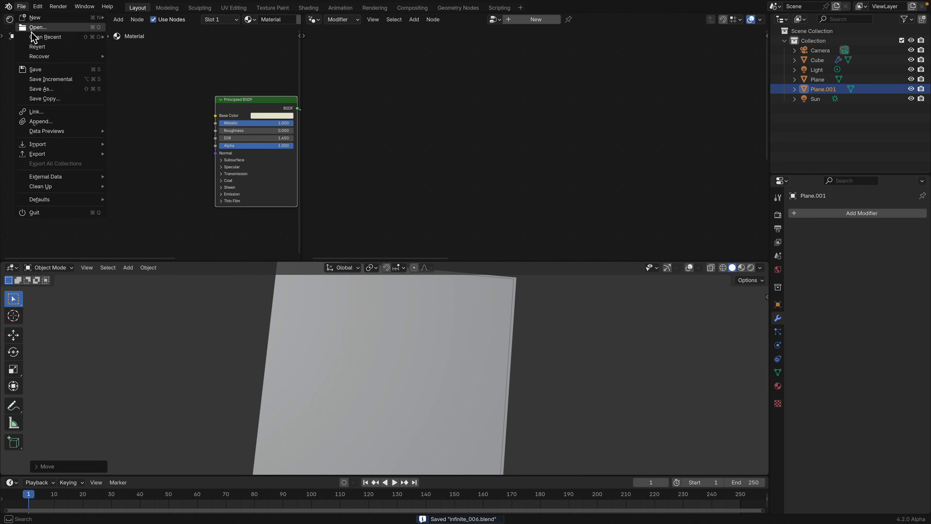
{"action": "mouse_move", "coordinate": [48, 37]}
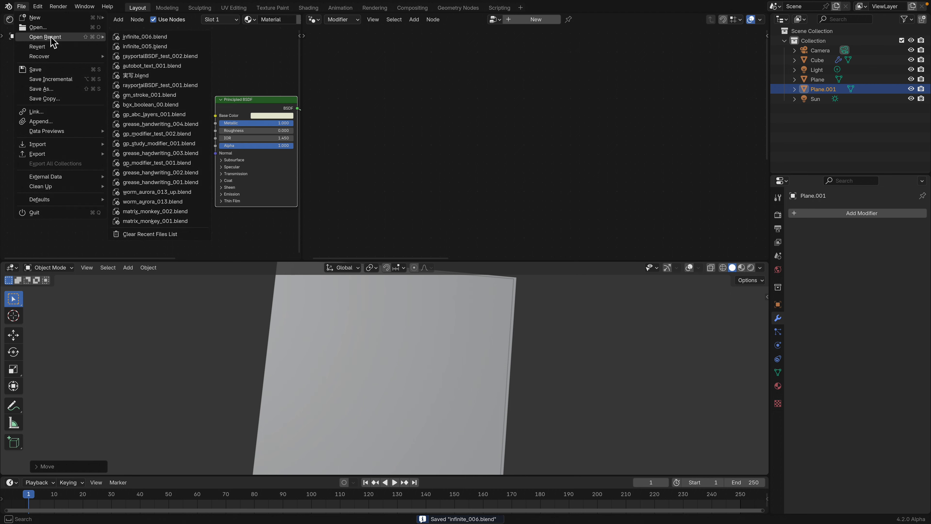
{"action": "left_click", "coordinate": [178, 56]}
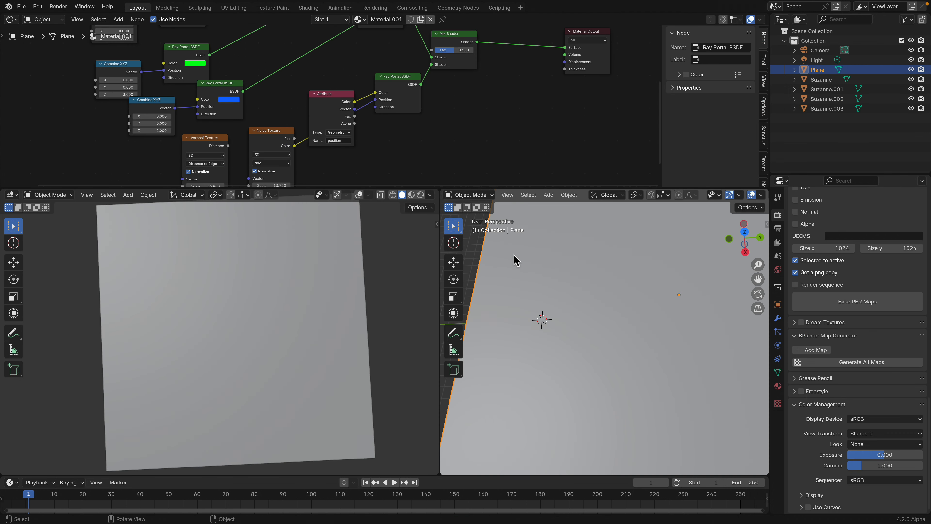
{"action": "left_click", "coordinate": [423, 195]}
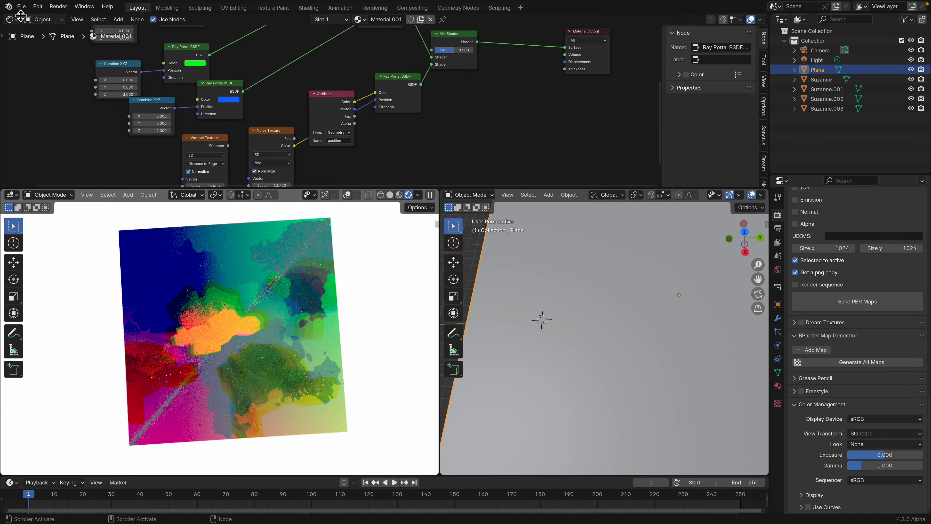
- Show the splash screen to check the Blender version, and dismiss it
{"action": "left_click", "coordinate": [21, 6]}
{"action": "left_click", "coordinate": [26, 15]}
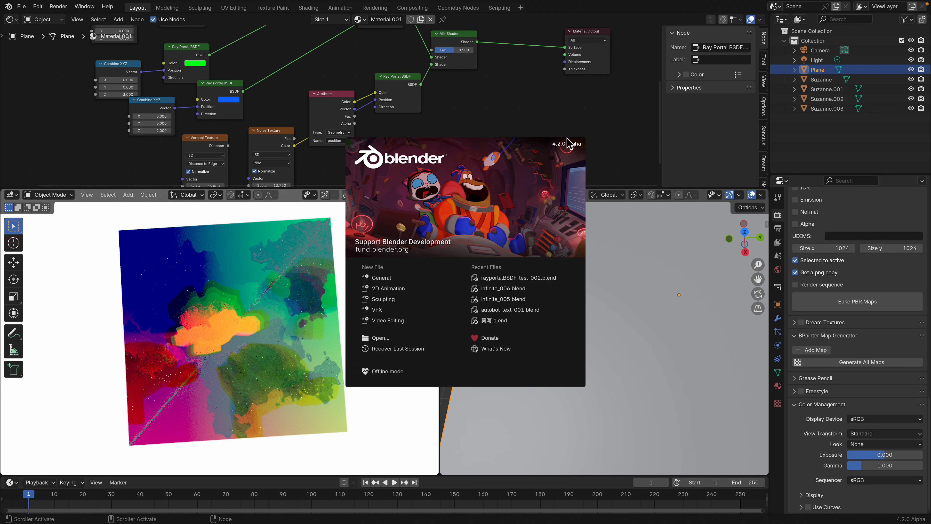
{"action": "left_click", "coordinate": [279, 335]}
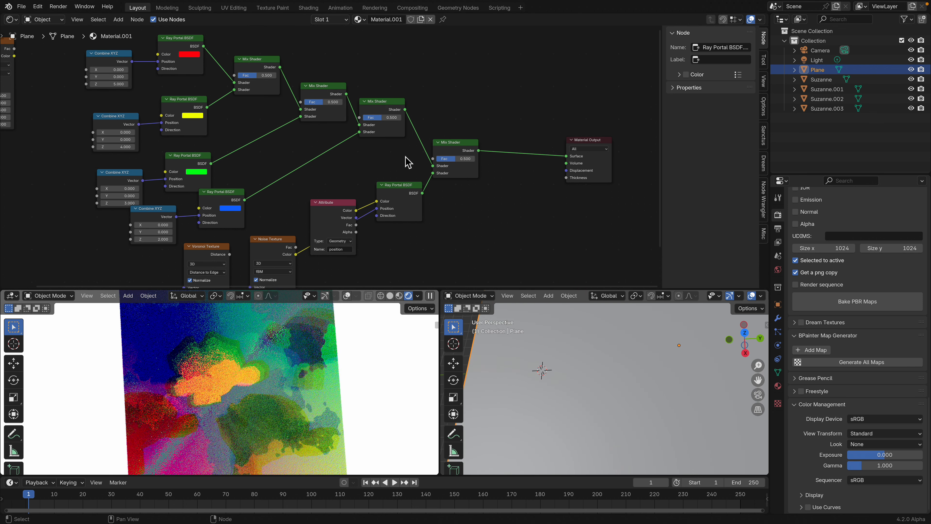
- Examine Material.001's chain of Combine XYZ, Ray Portal BSDF and Mix Shader nodes through to the Material Output
{"action": "scroll", "coordinate": [432, 161], "scroll_direction": "up", "scroll_amount": 2}
{"action": "key", "text": "shift+d"}
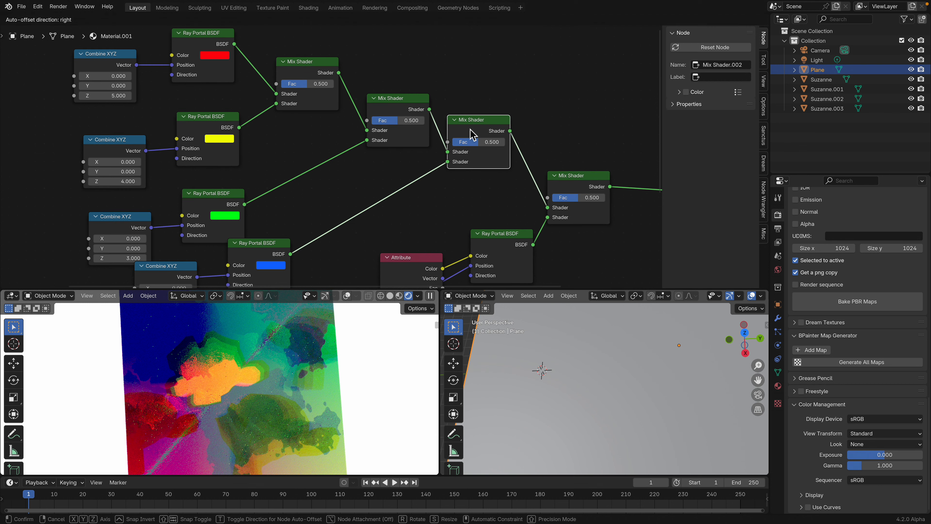
{"action": "left_click_drag", "start_coordinate": [470, 129], "coordinate": [470, 129]}
{"action": "middle_click_drag", "start_coordinate": [193, 49], "coordinate": [366, 127]}
{"action": "left_click_drag", "start_coordinate": [374, 107], "coordinate": [373, 106]}
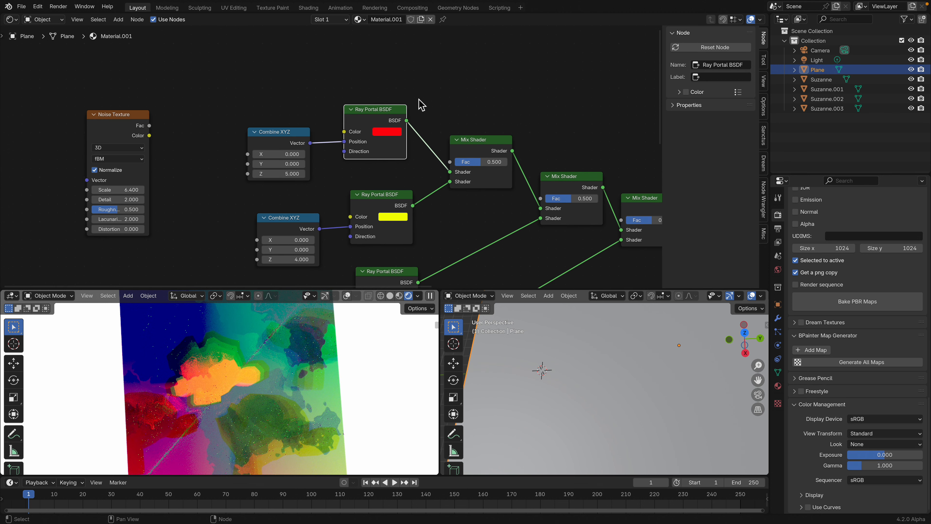
{"action": "left_click_drag", "start_coordinate": [301, 133], "coordinate": [300, 130]}
{"action": "middle_click_drag", "start_coordinate": [387, 129], "coordinate": [363, 95]}
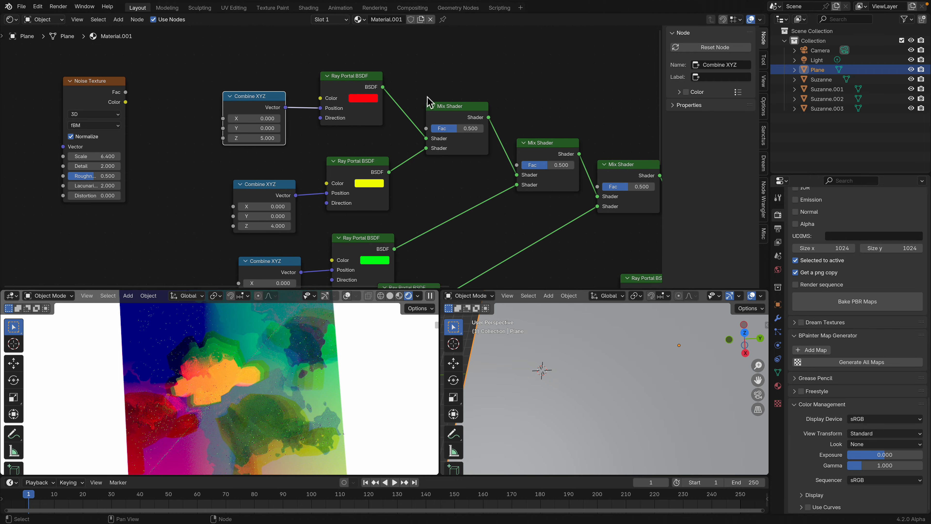
{"action": "middle_click_drag", "start_coordinate": [427, 103], "coordinate": [395, 81]}
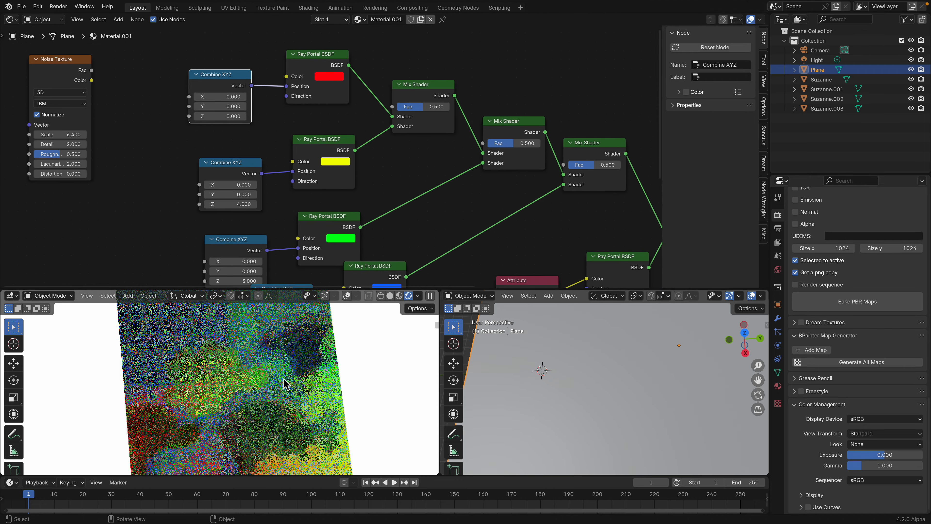
{"action": "scroll", "coordinate": [318, 123], "scroll_direction": "up", "scroll_amount": 1}
{"action": "scroll", "coordinate": [318, 123], "scroll_direction": "up", "scroll_amount": 2}
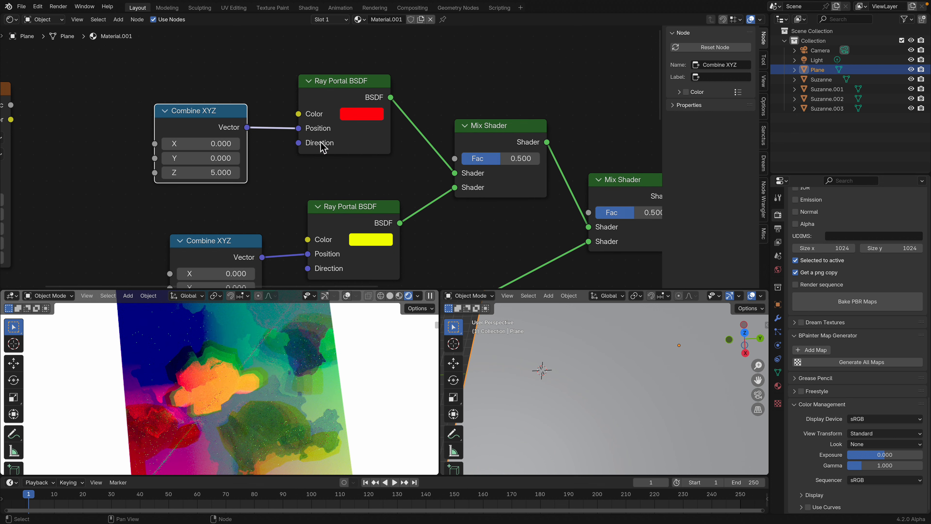
{"action": "scroll", "coordinate": [335, 147], "scroll_direction": "down", "scroll_amount": 2}
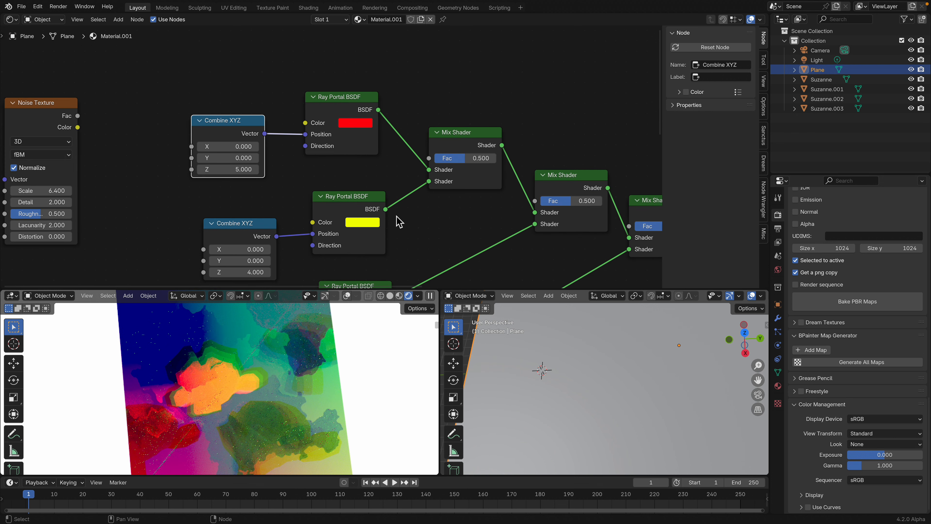
{"action": "scroll", "coordinate": [398, 217], "scroll_direction": "down", "scroll_amount": 3}
{"action": "middle_click_drag", "start_coordinate": [420, 229], "coordinate": [380, 178]}
{"action": "scroll", "coordinate": [380, 179], "scroll_direction": "down", "scroll_amount": 2}
{"action": "middle_click_drag", "start_coordinate": [431, 195], "coordinate": [356, 122]}
{"action": "middle_click_drag", "start_coordinate": [452, 147], "coordinate": [390, 129]}
{"action": "scroll", "coordinate": [367, 145], "scroll_direction": "down", "scroll_amount": 1}
- Cut the Attribute node's links to the Ray Portal BSDF and move the Attribute node clear of it
{"action": "left_click_drag", "start_coordinate": [363, 162], "coordinate": [359, 173]}
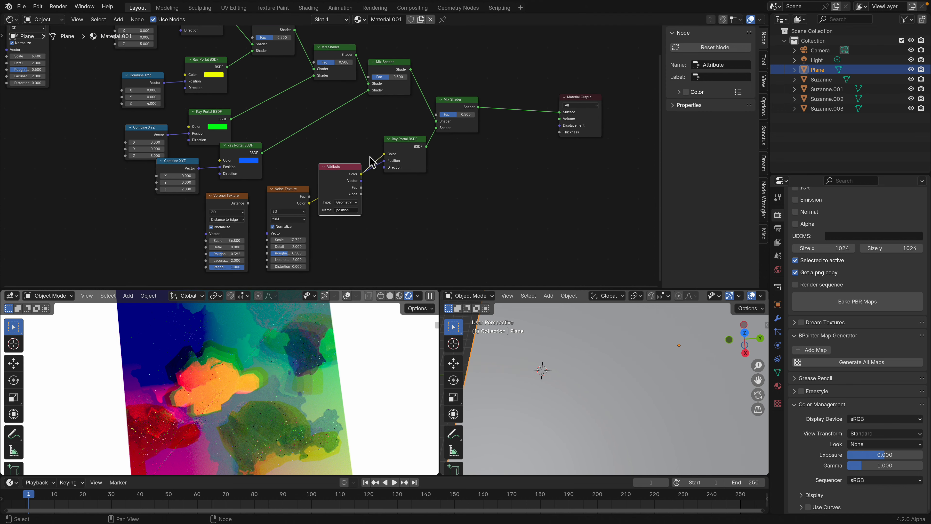
{"action": "right_click_drag", "start_coordinate": [384, 178], "coordinate": [384, 182], "text": "ctrl"}
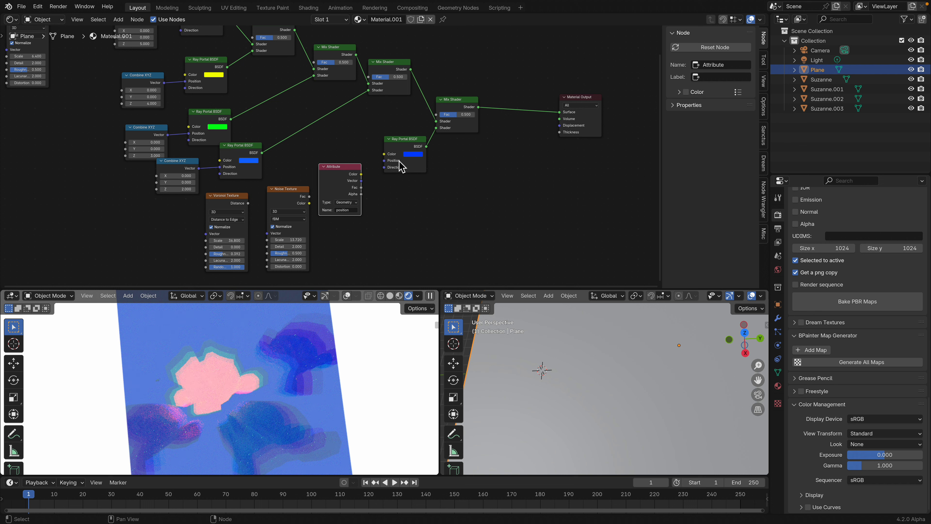
{"action": "left_click_drag", "start_coordinate": [353, 171], "coordinate": [370, 194]}
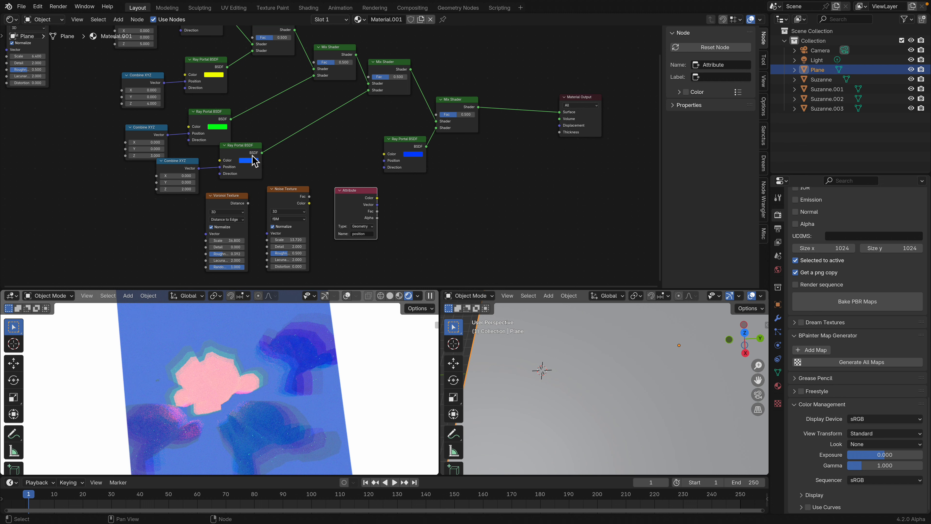
- Rearrange the blue Ray Portal BSDF, its Combine XYZ and the Attribute node to spread out the node graph
{"action": "left_click_drag", "start_coordinate": [249, 156], "coordinate": [313, 119]}
{"action": "left_click_drag", "start_coordinate": [177, 161], "coordinate": [215, 149]}
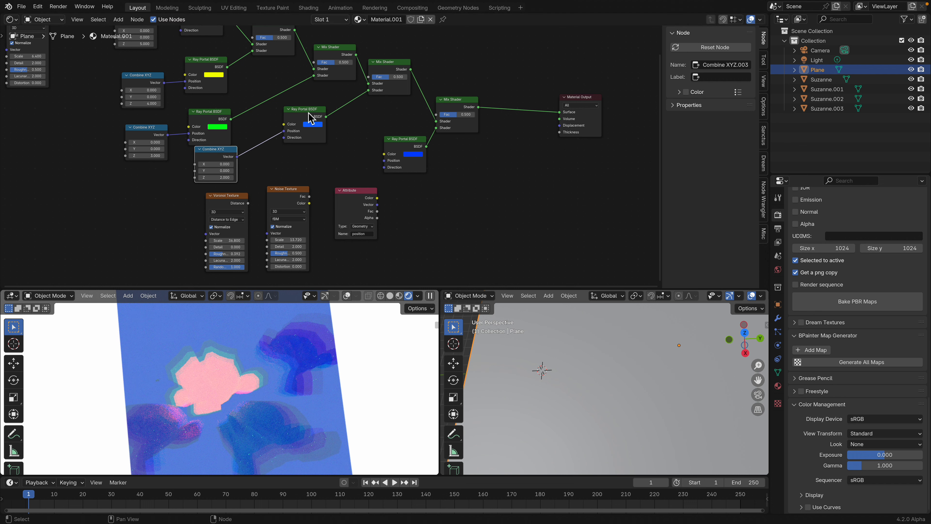
{"action": "left_click_drag", "start_coordinate": [312, 117], "coordinate": [311, 119]}
{"action": "left_click_drag", "start_coordinate": [370, 194], "coordinate": [383, 199]}
{"action": "middle_click_drag", "start_coordinate": [358, 144], "coordinate": [387, 160]}
{"action": "middle_click_drag", "start_coordinate": [311, 115], "coordinate": [334, 160]}
- Change the red Ray Portal BSDF's color to orange and the yellow one's to salmon pink
{"action": "left_click", "coordinate": [265, 78]}
{"action": "left_click_drag", "start_coordinate": [280, 103], "coordinate": [257, 120]}
{"action": "left_click", "coordinate": [265, 78]}
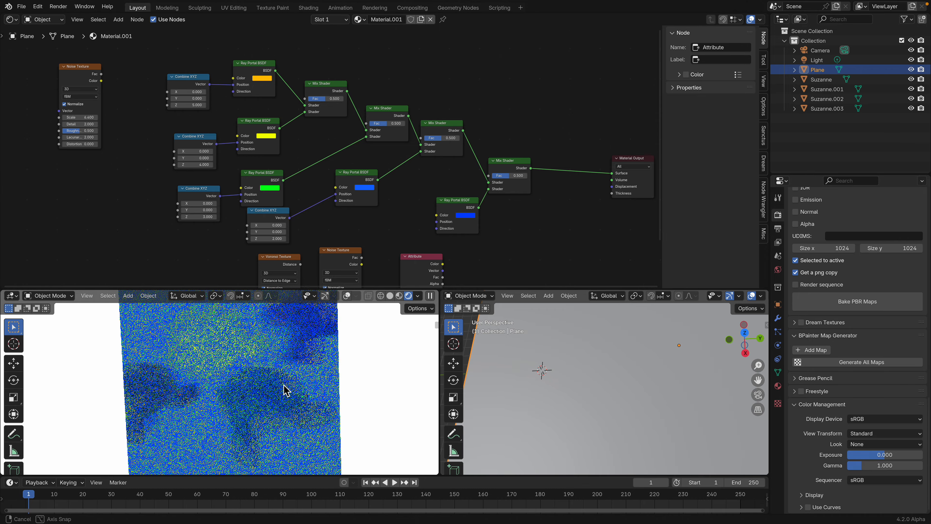
{"action": "left_click", "coordinate": [265, 136]}
{"action": "left_click_drag", "start_coordinate": [276, 93], "coordinate": [285, 92]}
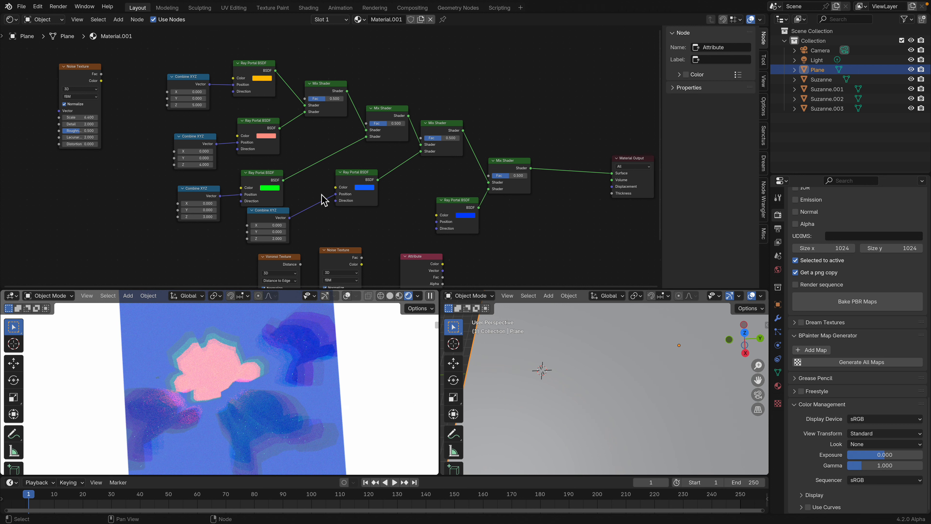
- Switch the rendered viewport to solid shading and view the whole plane
{"action": "middle_click_drag", "start_coordinate": [324, 199], "coordinate": [340, 139]}
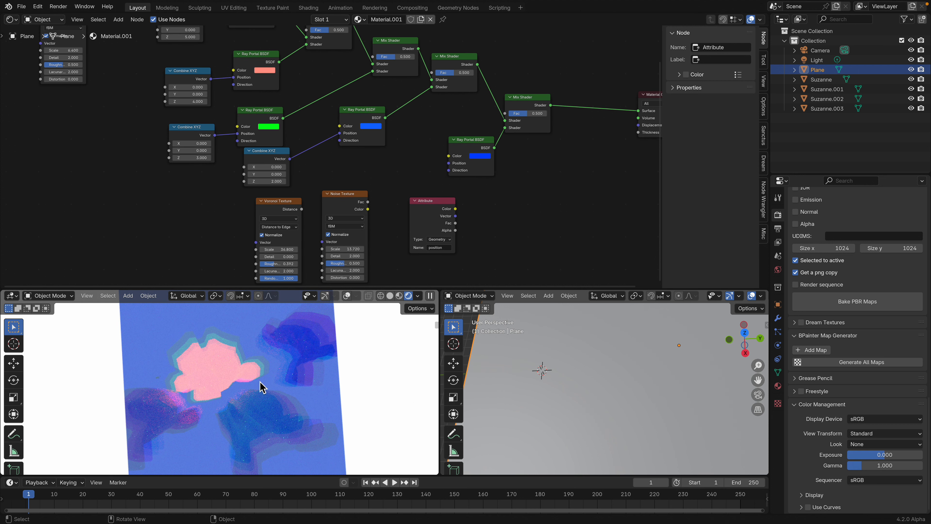
{"action": "left_click", "coordinate": [390, 296]}
{"action": "scroll", "coordinate": [263, 410], "scroll_direction": "down", "scroll_amount": 5}
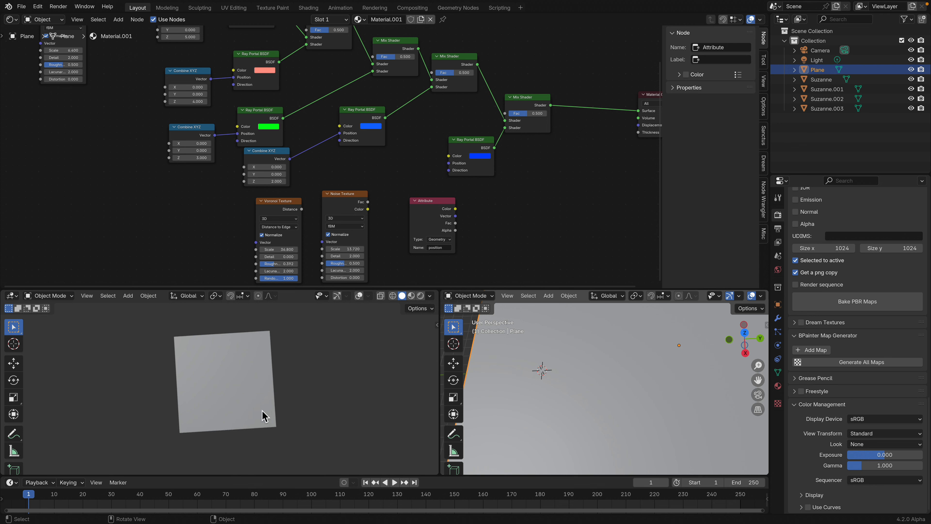
- Turn on rendered shading in the viewport showing the plane
{"action": "mouse_move", "coordinate": [263, 410]}
{"action": "middle_mouse_down"}
{"action": "mouse_move", "coordinate": [266, 317]}
{"action": "mouse_move", "coordinate": [299, 365]}
{"action": "mouse_move", "coordinate": [270, 426]}
{"action": "middle_mouse_up"}
{"action": "scroll", "coordinate": [364, 357], "scroll_direction": "up", "scroll_amount": 3}
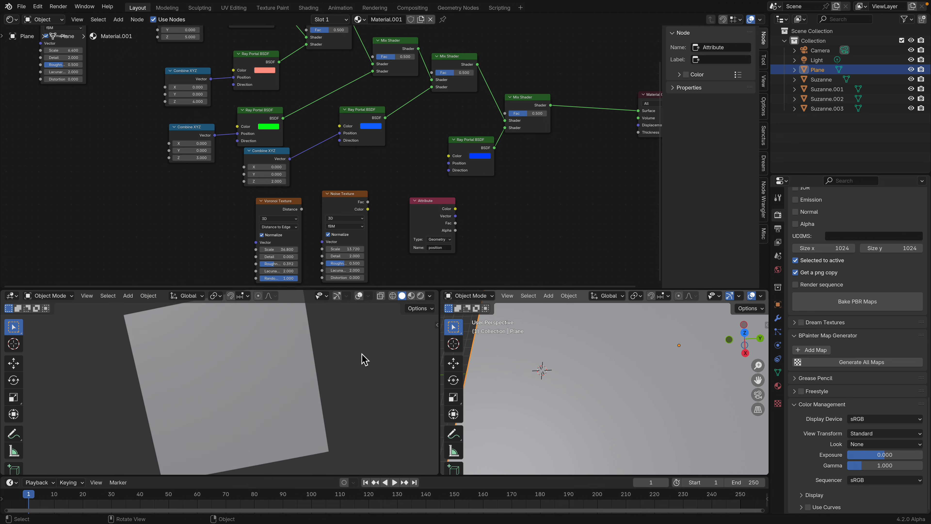
{"action": "middle_click_drag", "start_coordinate": [275, 368], "coordinate": [292, 366]}
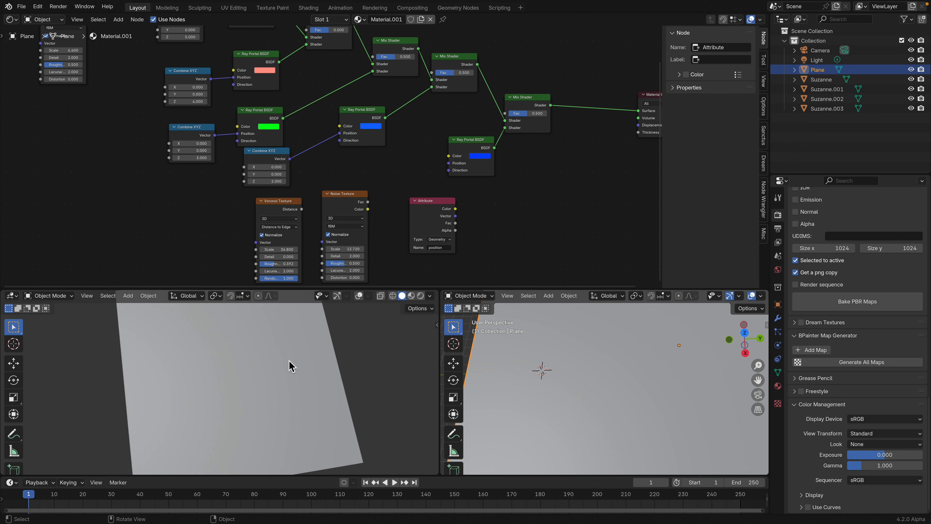
{"action": "left_click", "coordinate": [420, 296]}
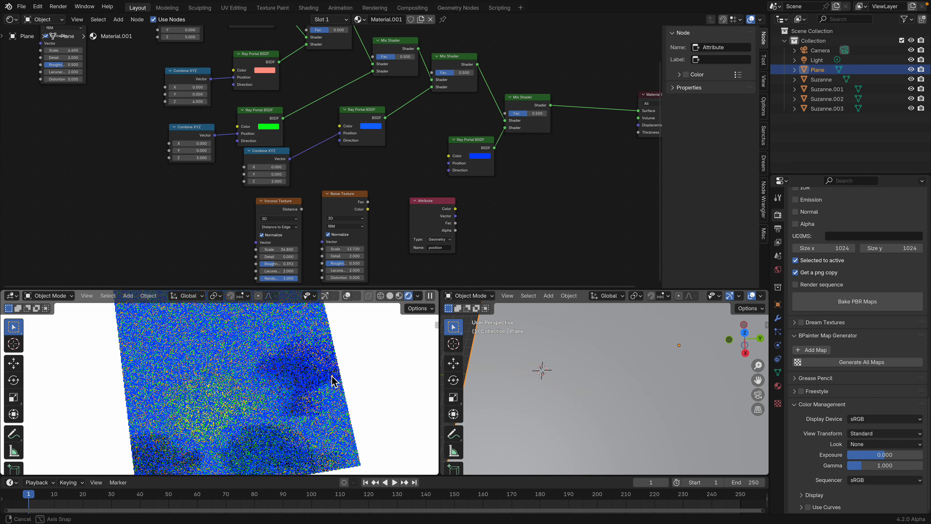
- Rearrange the Noise Texture and Attribute nodes to leave more space between them
{"action": "middle_click_drag", "start_coordinate": [382, 217], "coordinate": [376, 199]}
{"action": "scroll", "coordinate": [376, 199], "scroll_direction": "up", "scroll_amount": 1}
{"action": "left_click_drag", "start_coordinate": [356, 177], "coordinate": [363, 170]}
{"action": "left_click_drag", "start_coordinate": [437, 187], "coordinate": [472, 191]}
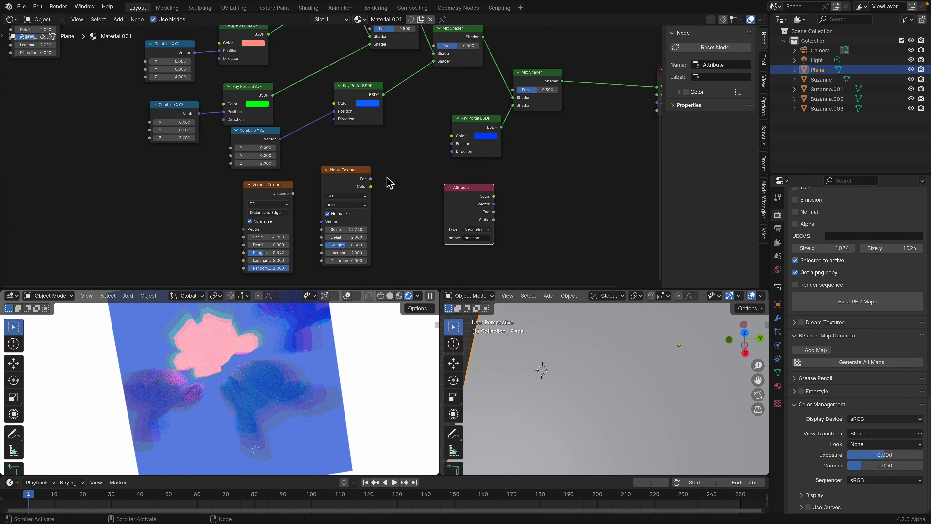
- Link the Noise Texture's Color to the last Ray Portal BSDF's Position and that BSDF directly to the Material Output's Surface
{"action": "left_click_drag", "start_coordinate": [378, 178], "coordinate": [452, 144]}
{"action": "middle_click_drag", "start_coordinate": [511, 151], "coordinate": [407, 162]}
{"action": "left_click_drag", "start_coordinate": [396, 137], "coordinate": [553, 98]}
- Scale up the plane uniformly
{"action": "middle_click_drag", "start_coordinate": [298, 365], "coordinate": [294, 364]}
{"action": "scroll", "coordinate": [294, 364], "scroll_direction": "down", "scroll_amount": 1}
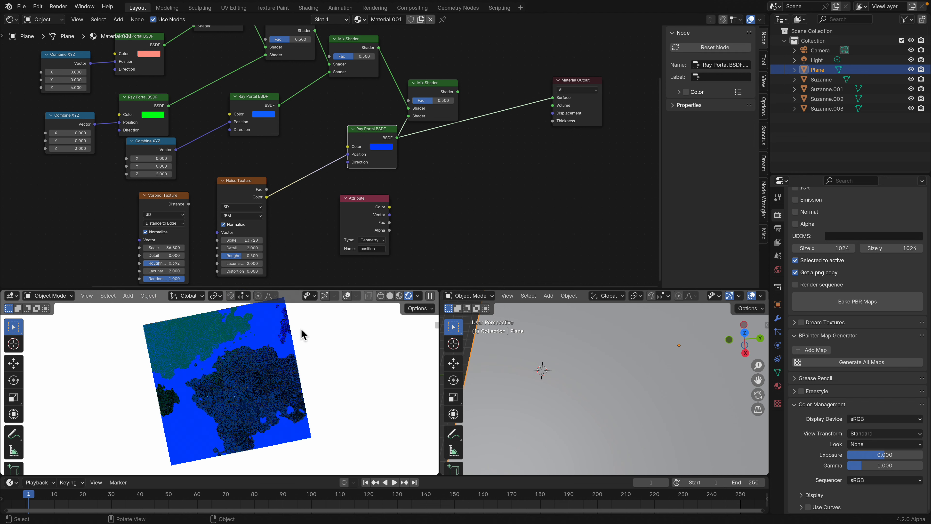
{"action": "key", "text": "s"}
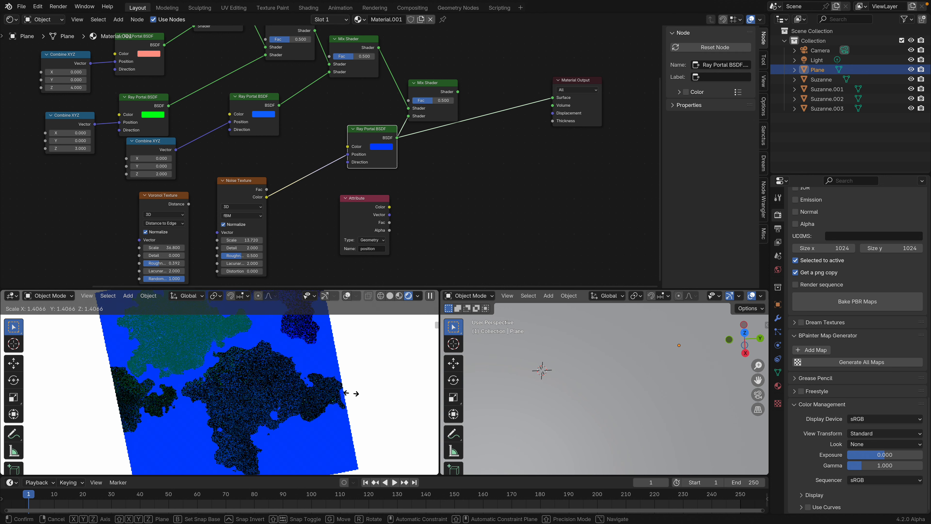
{"action": "left_click", "coordinate": [272, 384]}
- Set the Noise Texture's scale to 4.460
{"action": "scroll", "coordinate": [284, 239], "scroll_direction": "up", "scroll_amount": 1}
{"action": "left_click", "coordinate": [269, 245]}
{"action": "type", "text": "1"}
{"action": "key", "text": "Return"}
{"action": "left_click_drag", "start_coordinate": [268, 246], "coordinate": [395, 245]}
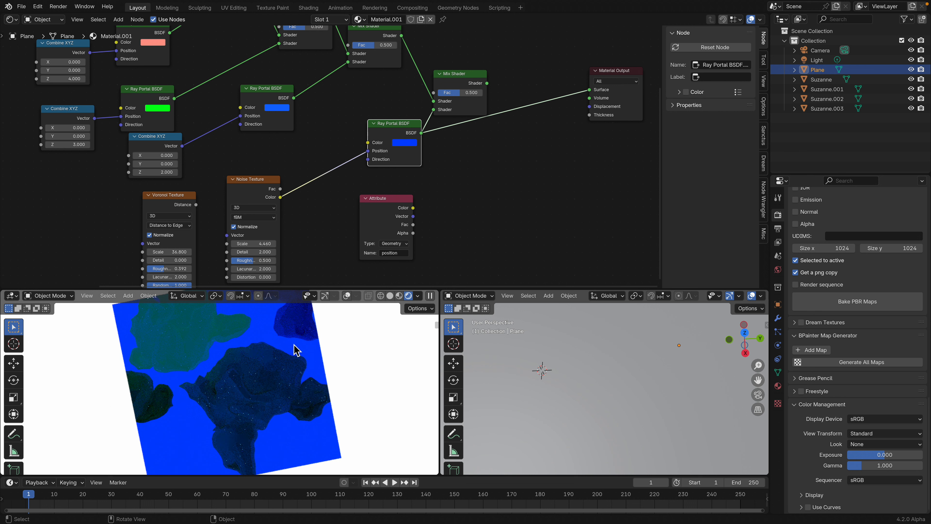
- Link the Voronoi Texture's Distance to the last Ray Portal BSDF's Position and set the Voronoi scale to 14.540
{"action": "left_click_drag", "start_coordinate": [197, 204], "coordinate": [367, 151]}
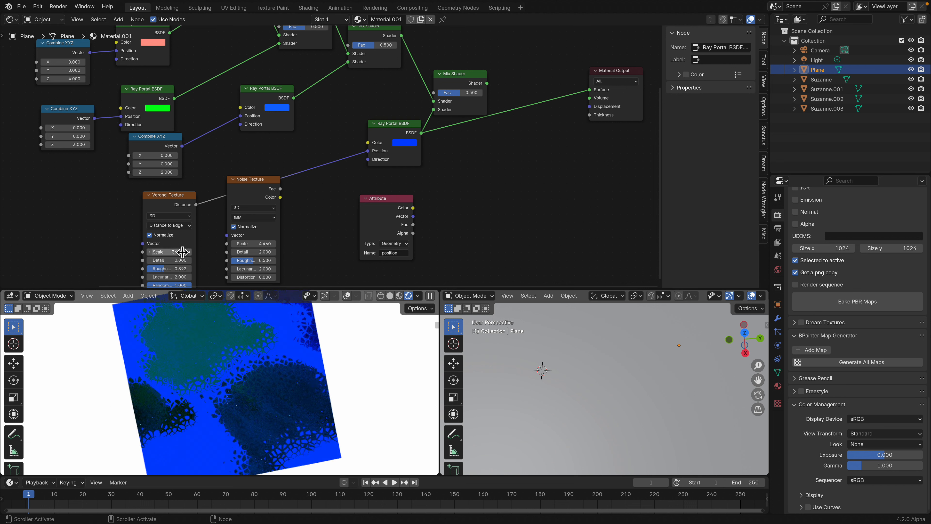
{"action": "left_click_drag", "start_coordinate": [183, 252], "coordinate": [56, 252]}
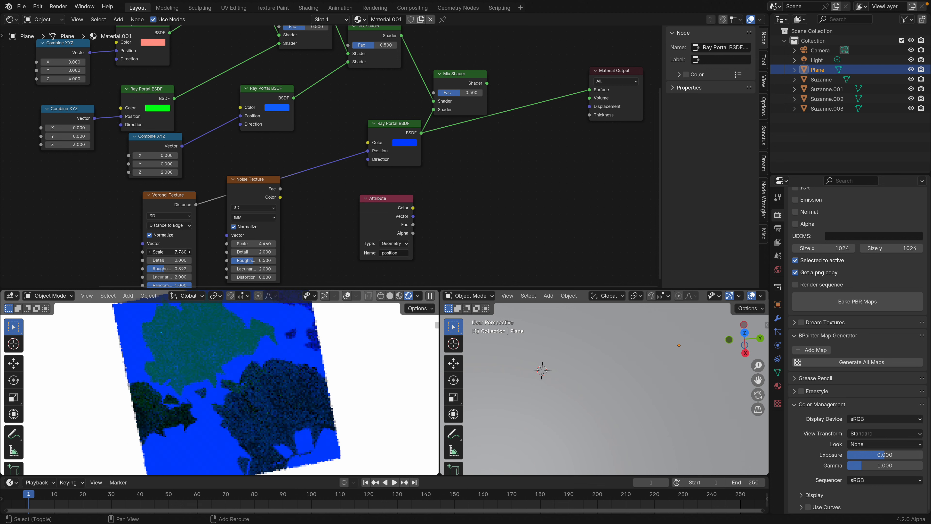
{"action": "middle_click_drag", "start_coordinate": [332, 383], "coordinate": [290, 382]}
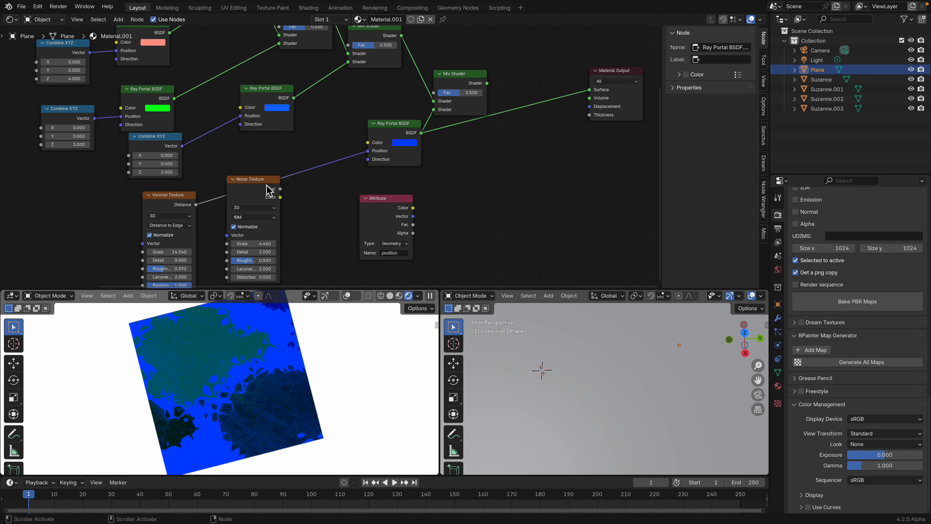
- Move the Noise Texture node out of the way and the Voronoi Texture node closer to the Ray Portal BSDF
{"action": "left_click_drag", "start_coordinate": [266, 184], "coordinate": [317, 200]}
{"action": "left_click_drag", "start_coordinate": [169, 208], "coordinate": [245, 176]}
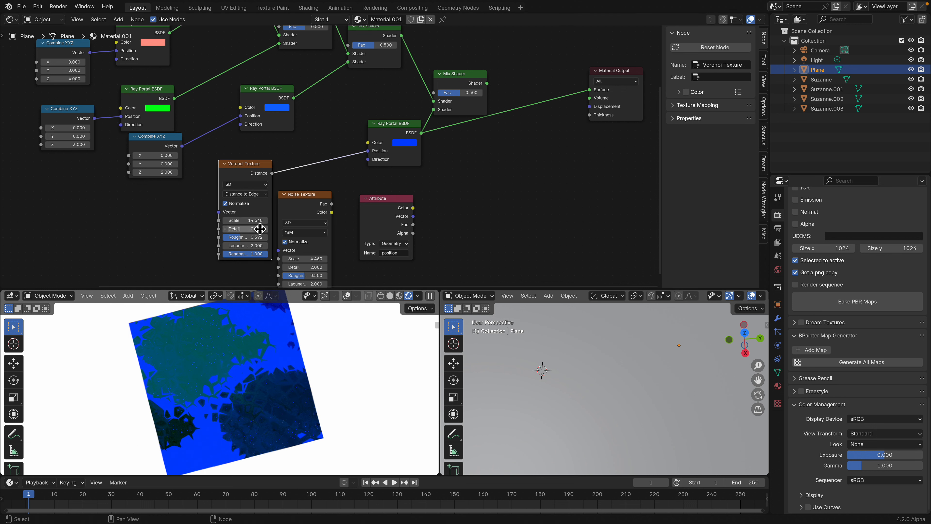
- Change the last Ray Portal BSDF's color to light peach and link the final Mix Shader to the Material Output's Surface
{"action": "left_click", "coordinate": [406, 144]}
{"action": "left_click_drag", "start_coordinate": [438, 66], "coordinate": [425, 66]}
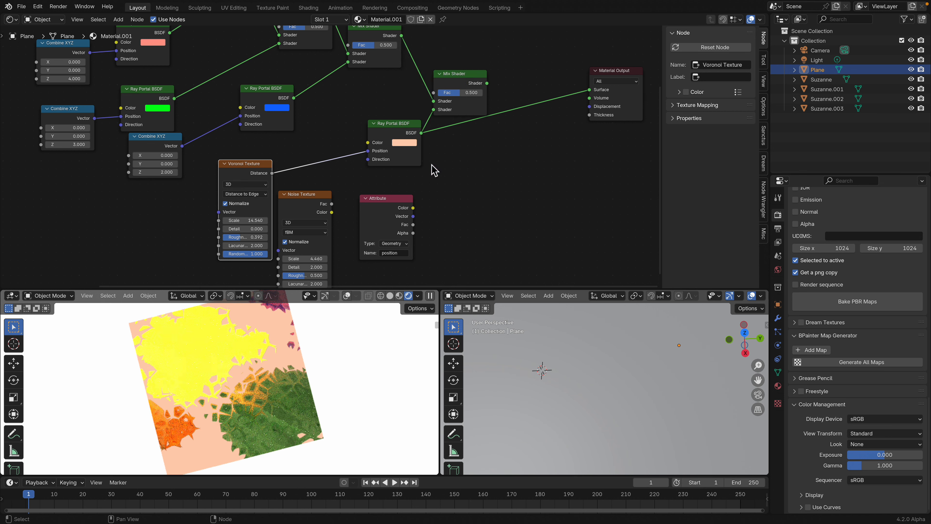
{"action": "left_click_drag", "start_coordinate": [488, 83], "coordinate": [589, 90]}
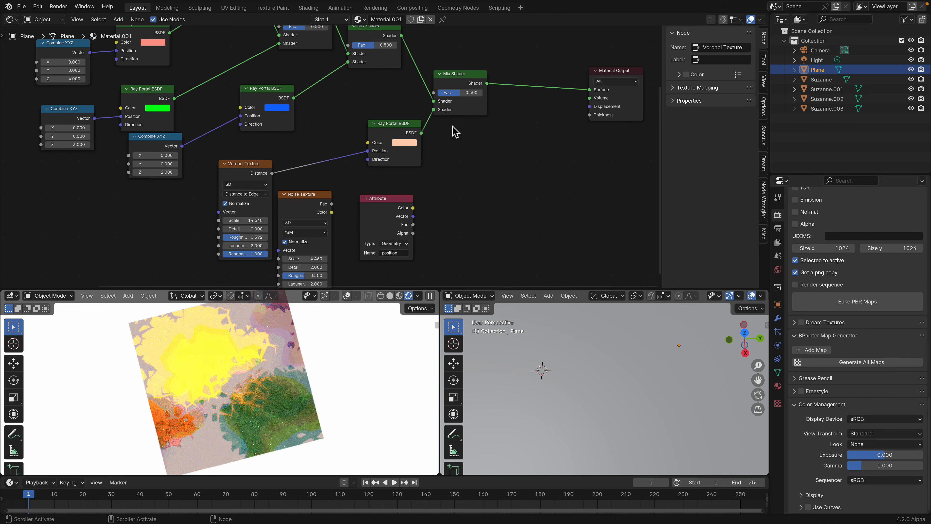
- Set the Fac values of the last three Mix Shaders in the chain to 0.446, 0.521 and 0.613
{"action": "left_click_drag", "start_coordinate": [460, 92], "coordinate": [465, 93]}
{"action": "middle_click_drag", "start_coordinate": [418, 82], "coordinate": [443, 133]}
{"action": "mouse_move", "coordinate": [397, 98]}
{"action": "left_mouse_down"}
{"action": "mouse_move", "coordinate": [416, 98]}
{"action": "mouse_move", "coordinate": [398, 98]}
{"action": "left_mouse_up"}
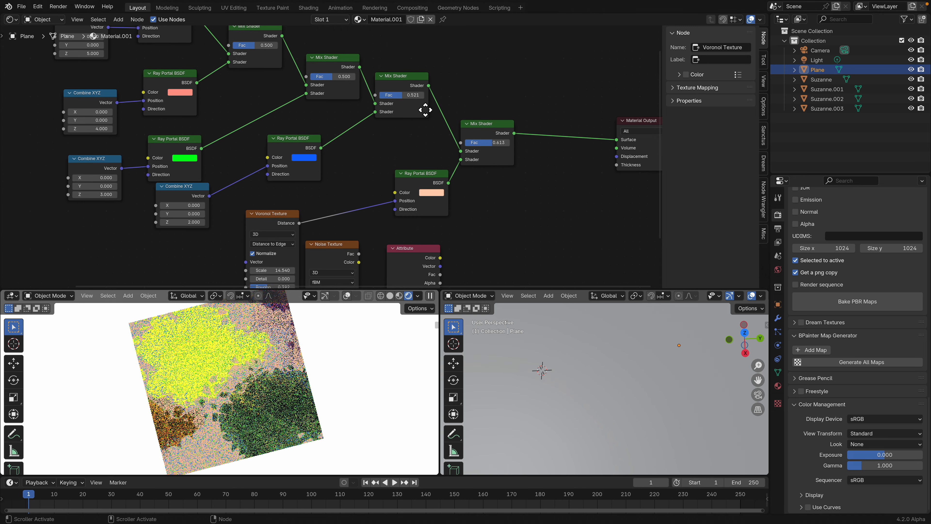
{"action": "middle_click_drag", "start_coordinate": [419, 104], "coordinate": [470, 134]}
{"action": "left_click_drag", "start_coordinate": [385, 110], "coordinate": [383, 110]}
{"action": "middle_click_drag", "start_coordinate": [483, 113], "coordinate": [490, 114]}
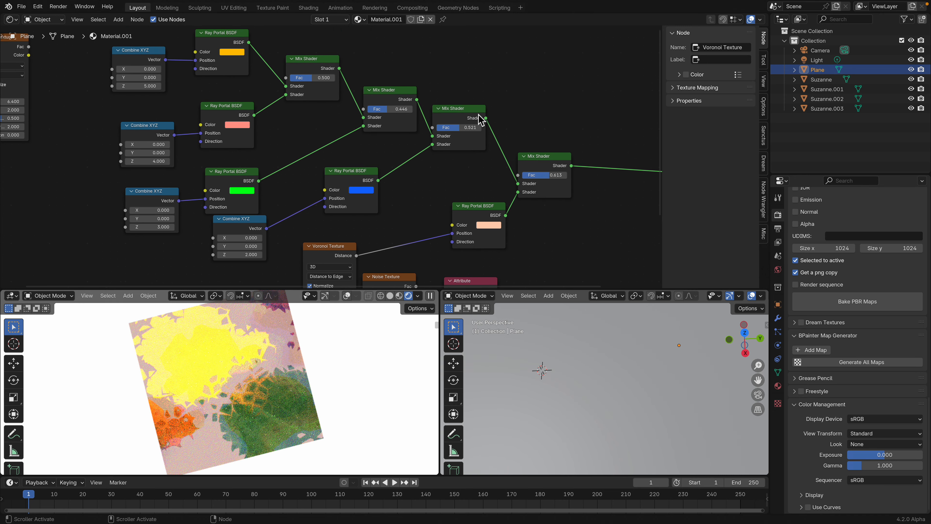
- Save the current file and open the recent file infinite_006.blend
{"action": "key", "text": "ctrl+s"}
{"action": "left_click", "coordinate": [21, 7]}
{"action": "mouse_move", "coordinate": [68, 39]}
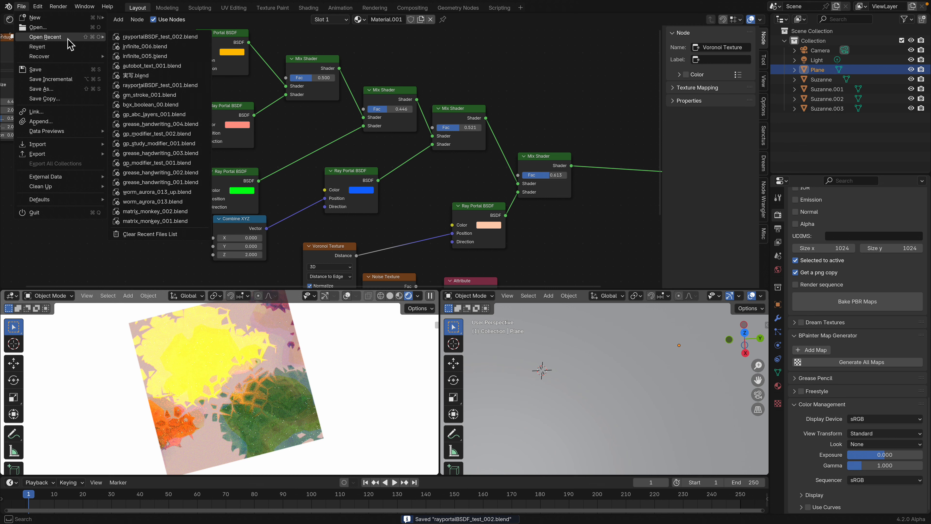
{"action": "left_click", "coordinate": [154, 49]}
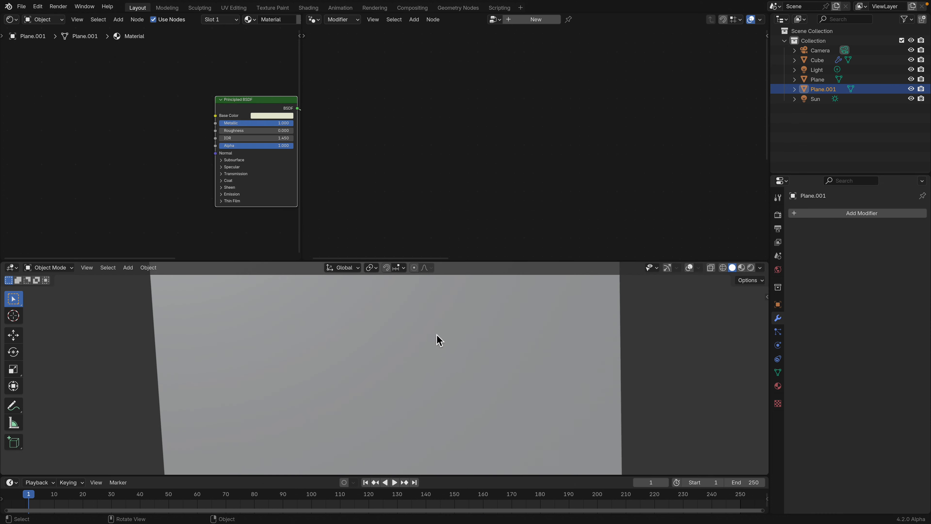
- Switch the viewport to rendered shading and view the whole infinity mirror kanji sign
{"action": "left_click", "coordinate": [751, 269]}
{"action": "scroll", "coordinate": [466, 411], "scroll_direction": "down", "scroll_amount": 4}
{"action": "mouse_move", "coordinate": [466, 410]}
{"action": "middle_mouse_down"}
{"action": "mouse_move", "coordinate": [466, 360]}
{"action": "mouse_move", "coordinate": [459, 406]}
{"action": "mouse_move", "coordinate": [498, 403]}
{"action": "mouse_move", "coordinate": [499, 416]}
{"action": "mouse_move", "coordinate": [476, 424]}
{"action": "mouse_move", "coordinate": [459, 420]}
{"action": "mouse_move", "coordinate": [528, 337]}
{"action": "mouse_move", "coordinate": [525, 354]}
{"action": "mouse_move", "coordinate": [449, 439]}
{"action": "mouse_move", "coordinate": [454, 420]}
{"action": "mouse_move", "coordinate": [479, 403]}
{"action": "mouse_move", "coordinate": [437, 456]}
{"action": "mouse_move", "coordinate": [432, 405]}
{"action": "mouse_move", "coordinate": [442, 381]}
{"action": "mouse_move", "coordinate": [426, 433]}
{"action": "mouse_move", "coordinate": [441, 385]}
{"action": "mouse_move", "coordinate": [464, 366]}
{"action": "middle_mouse_up"}
{"action": "scroll", "coordinate": [459, 406], "scroll_direction": "down", "scroll_amount": 3}
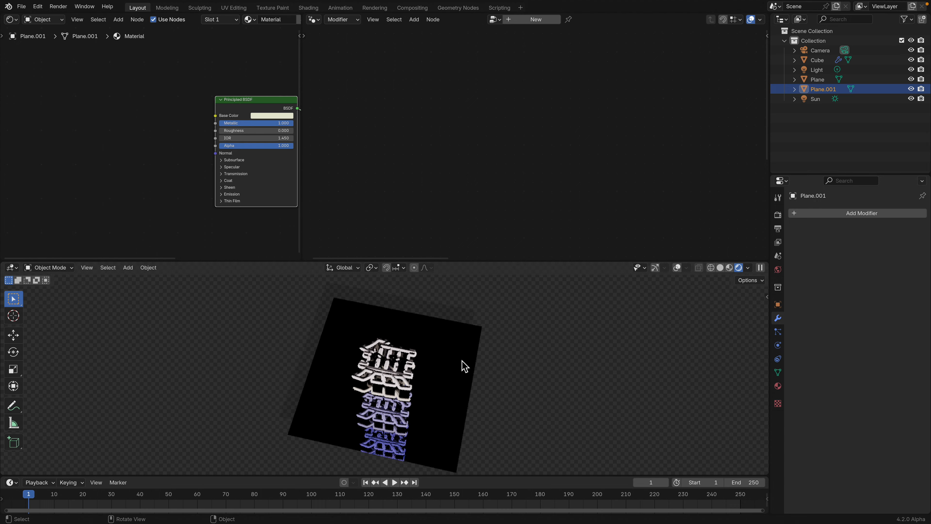
- Hide the objects Plane and Plane.001 and view the kanji model on its own
{"action": "left_click", "coordinate": [463, 366]}
{"action": "left_click", "coordinate": [911, 89]}
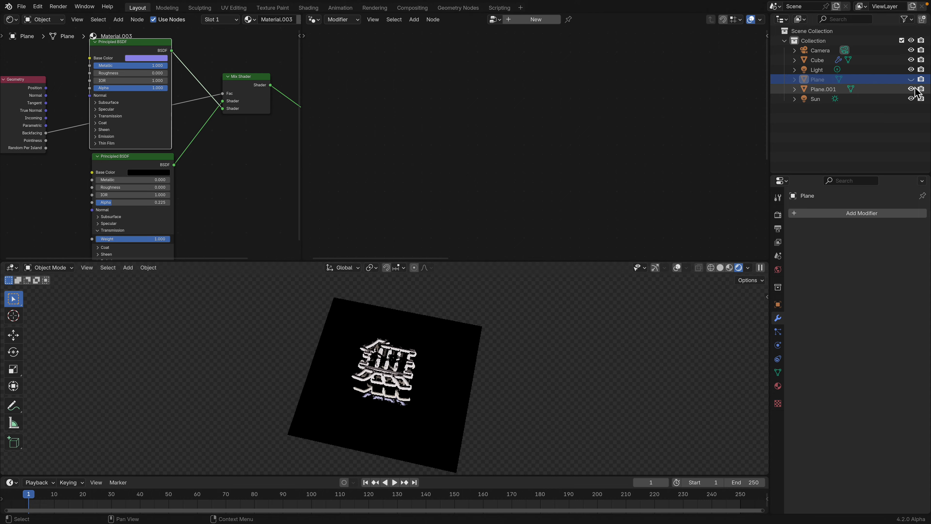
{"action": "left_click", "coordinate": [911, 80]}
{"action": "scroll", "coordinate": [417, 391], "scroll_direction": "up", "scroll_amount": 4}
{"action": "scroll", "coordinate": [417, 391], "scroll_direction": "up", "scroll_amount": 5}
{"action": "middle_click_drag", "start_coordinate": [417, 391], "coordinate": [426, 375]}
{"action": "scroll", "coordinate": [444, 367], "scroll_direction": "down", "scroll_amount": 4}
{"action": "scroll", "coordinate": [427, 374], "scroll_direction": "up", "scroll_amount": 1}
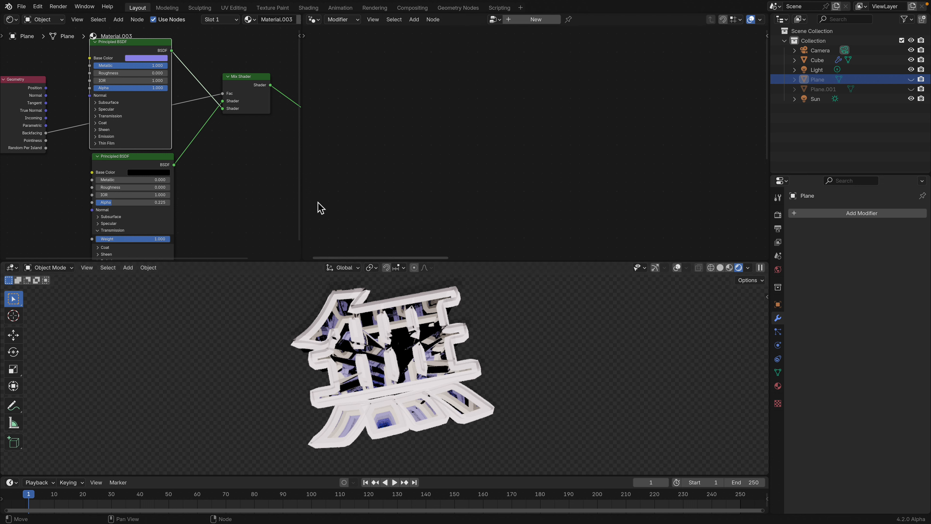
- Widen the shader editor to show all of Material.003's nodes and examine the kanji from other angles
{"action": "left_click_drag", "start_coordinate": [306, 189], "coordinate": [416, 182]}
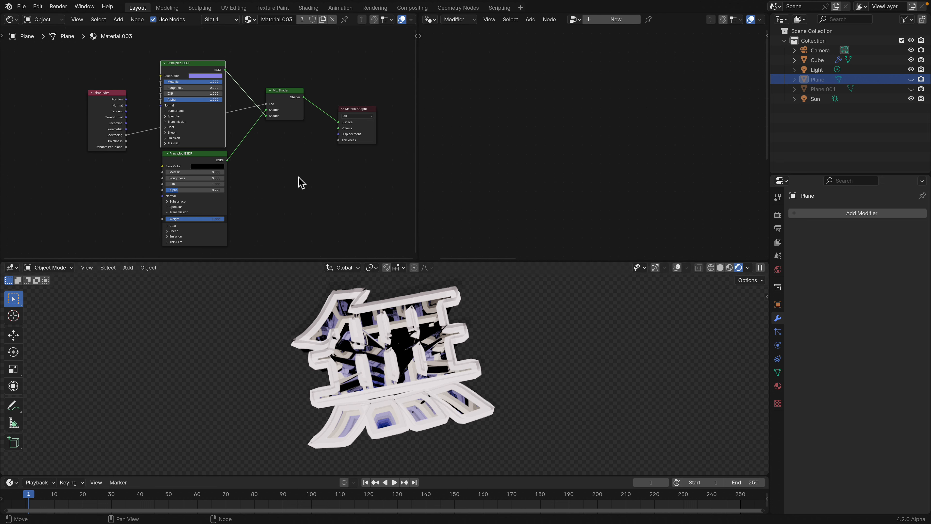
{"action": "middle_click_drag", "start_coordinate": [358, 388], "coordinate": [345, 369]}
{"action": "middle_click_drag", "start_coordinate": [349, 423], "coordinate": [338, 355]}
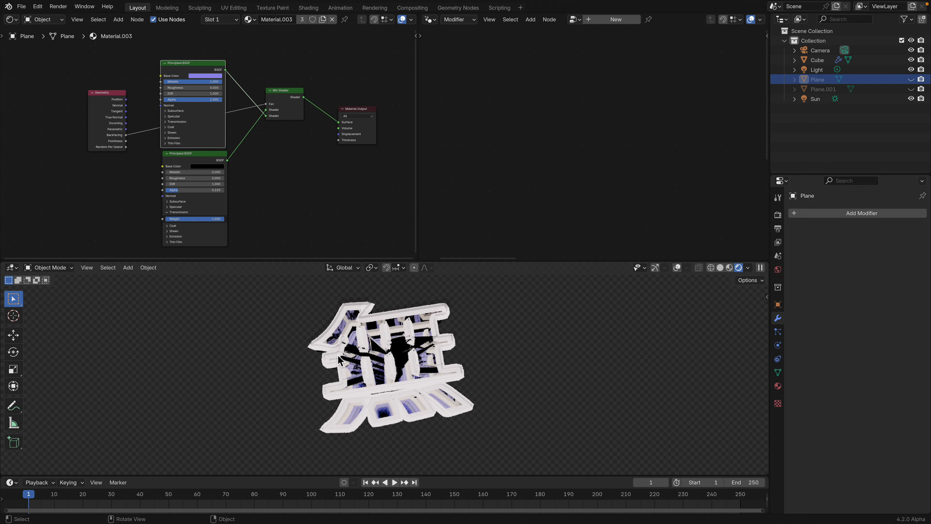
{"action": "middle_click_drag", "start_coordinate": [371, 422], "coordinate": [481, 390]}
- Select the kanji object and widen its geometry node editor to show the Curve to Mesh section
{"action": "left_click", "coordinate": [444, 297]}
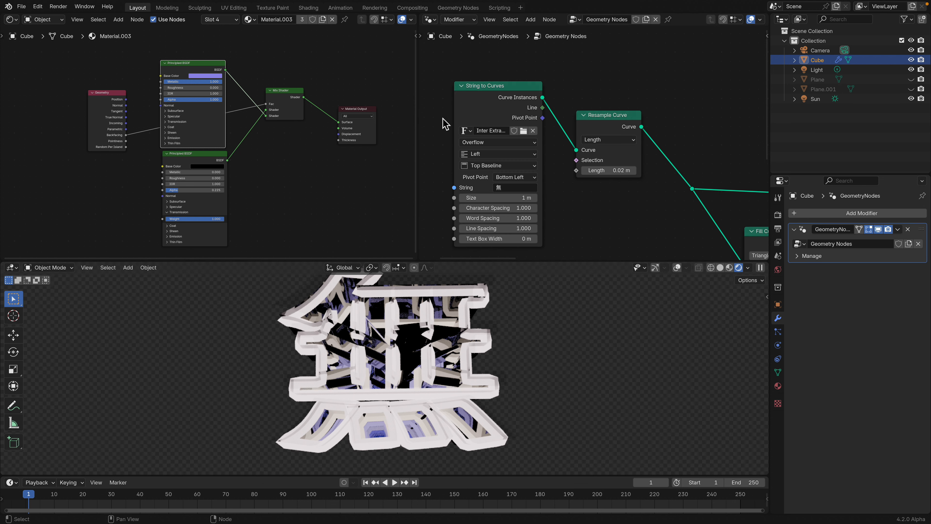
{"action": "left_click_drag", "start_coordinate": [416, 111], "coordinate": [185, 85]}
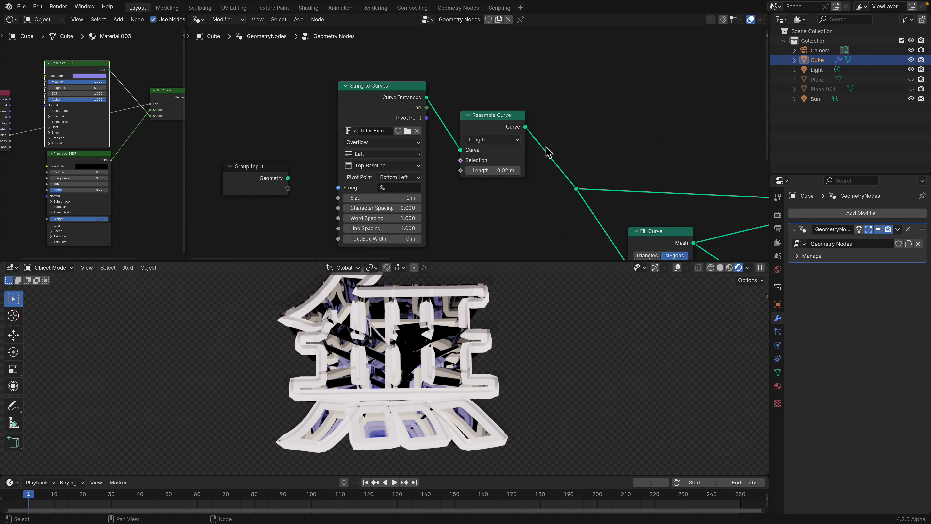
{"action": "scroll", "coordinate": [550, 154], "scroll_direction": "down", "scroll_amount": 9}
{"action": "middle_click_drag", "start_coordinate": [559, 170], "coordinate": [418, 116]}
{"action": "middle_click_drag", "start_coordinate": [660, 121], "coordinate": [474, 128]}
{"action": "scroll", "coordinate": [473, 129], "scroll_direction": "up", "scroll_amount": 6}
{"action": "middle_click_drag", "start_coordinate": [457, 77], "coordinate": [462, 103]}
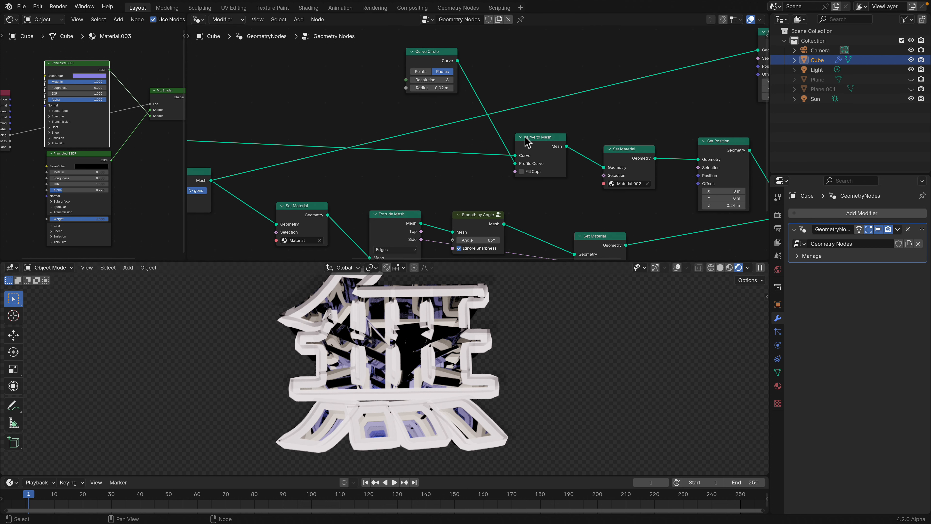
- Move the Curve to Mesh and Curve Circle nodes up and away from the Set Material node
{"action": "left_click_drag", "start_coordinate": [525, 136], "coordinate": [497, 125]}
{"action": "left_click_drag", "start_coordinate": [446, 52], "coordinate": [435, 45]}
{"action": "left_click_drag", "start_coordinate": [514, 128], "coordinate": [387, 45]}
{"action": "left_click_drag", "start_coordinate": [495, 78], "coordinate": [478, 77]}
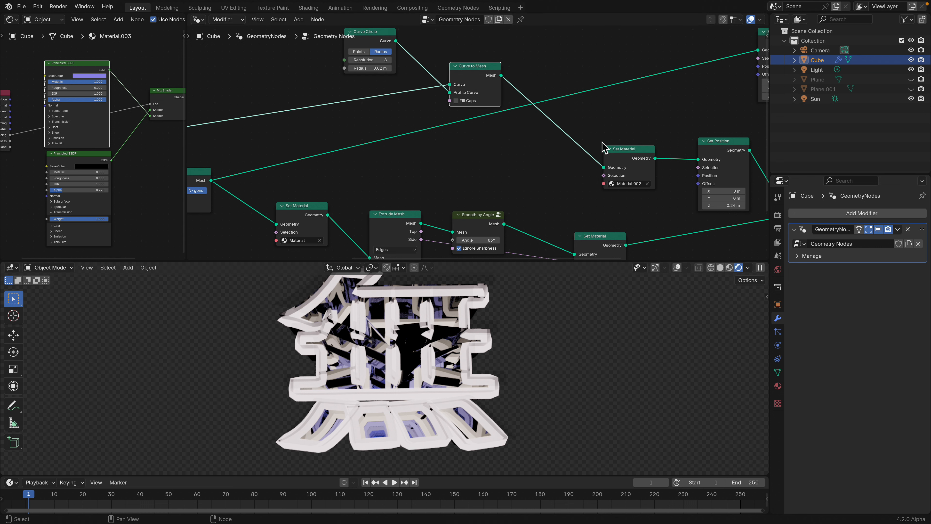
- Rename Material.002 to mat2_neon and save the file
{"action": "left_click", "coordinate": [779, 386]}
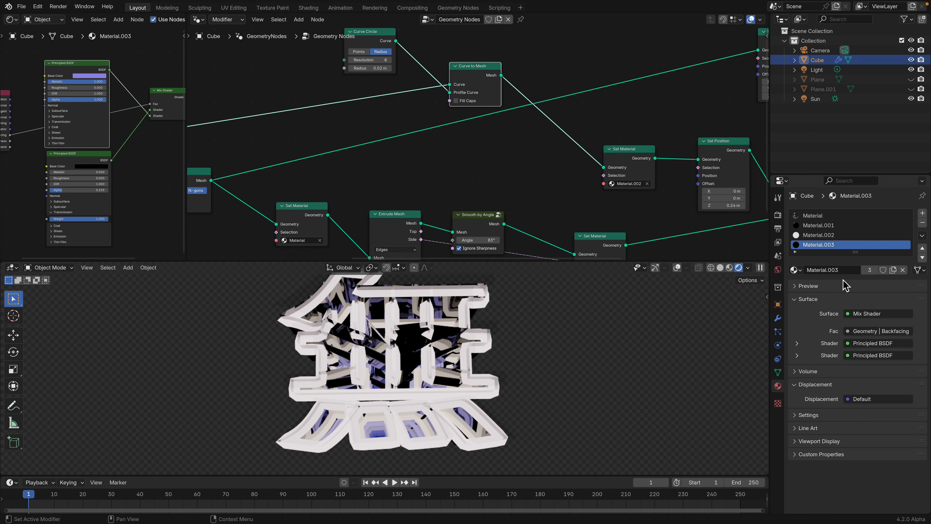
{"action": "left_click", "coordinate": [833, 235]}
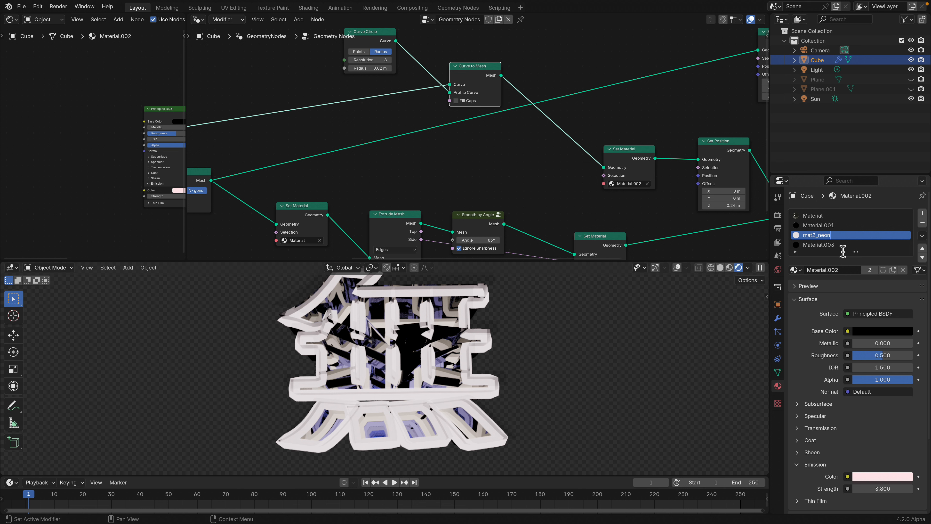
{"action": "key", "text": "Return"}
{"action": "key", "text": "ctrl+s"}
- Rearrange the Curve Circle and Curve to Mesh nodes to free space before the mat2_neon Set Material node, and save the file
{"action": "left_click_drag", "start_coordinate": [470, 66], "coordinate": [433, 62]}
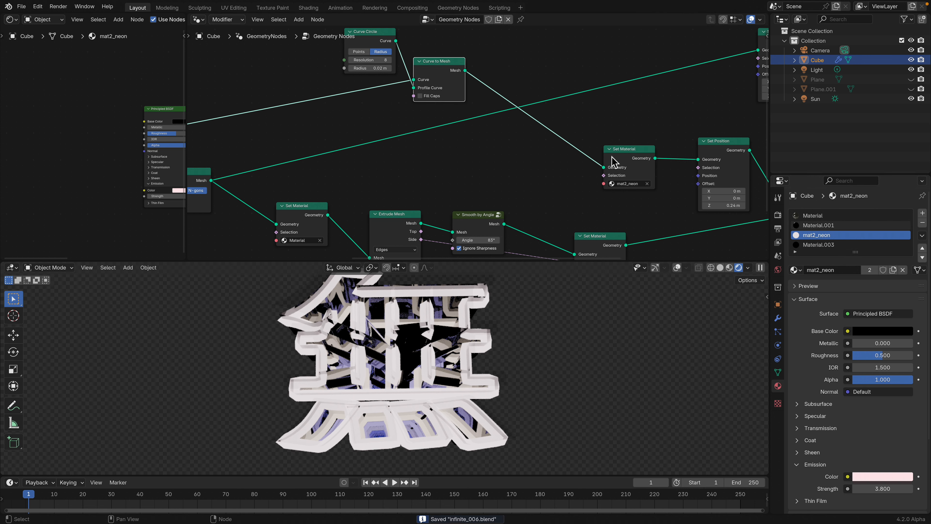
{"action": "left_click_drag", "start_coordinate": [611, 156], "coordinate": [626, 157]}
{"action": "left_click_drag", "start_coordinate": [443, 63], "coordinate": [443, 64]}
{"action": "middle_click_drag", "start_coordinate": [409, 73], "coordinate": [410, 86]}
{"action": "left_click_drag", "start_coordinate": [369, 46], "coordinate": [357, 42]}
{"action": "left_click_drag", "start_coordinate": [441, 77], "coordinate": [439, 77]}
{"action": "scroll", "coordinate": [284, 125], "scroll_direction": "down", "scroll_amount": 3}
{"action": "middle_click_drag", "start_coordinate": [285, 125], "coordinate": [396, 123]}
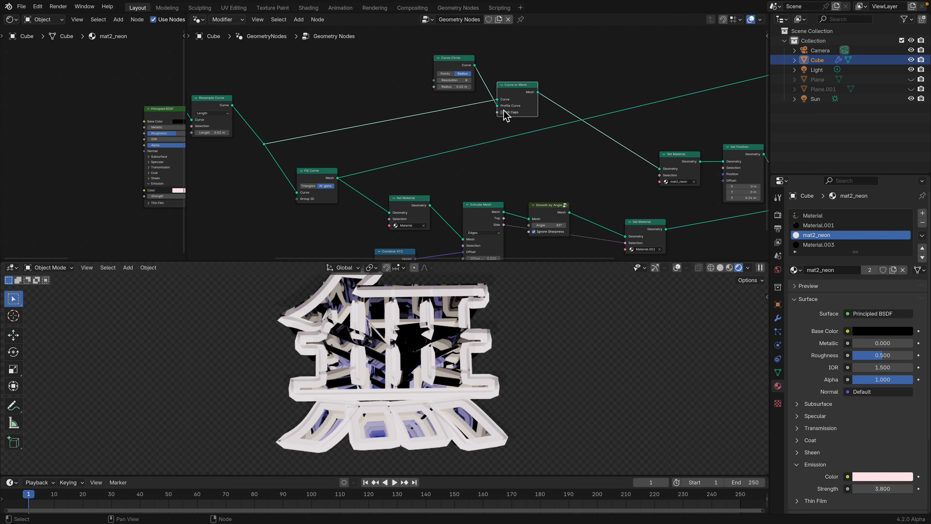
{"action": "left_click_drag", "start_coordinate": [524, 87], "coordinate": [514, 61]}
{"action": "left_click_drag", "start_coordinate": [446, 66], "coordinate": [426, 53]}
{"action": "key", "text": "ctrl+s"}
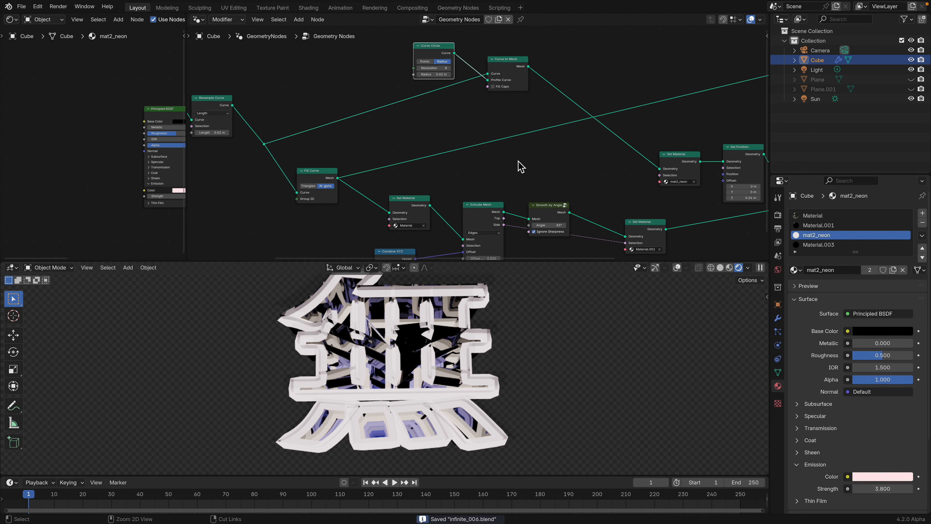
- Add an Instance on Points node above the link between Curve to Mesh and Set Material
{"action": "key", "text": "shift+a"}
{"action": "mouse_move", "coordinate": [517, 161]}
{"action": "left_click", "coordinate": [502, 82]}
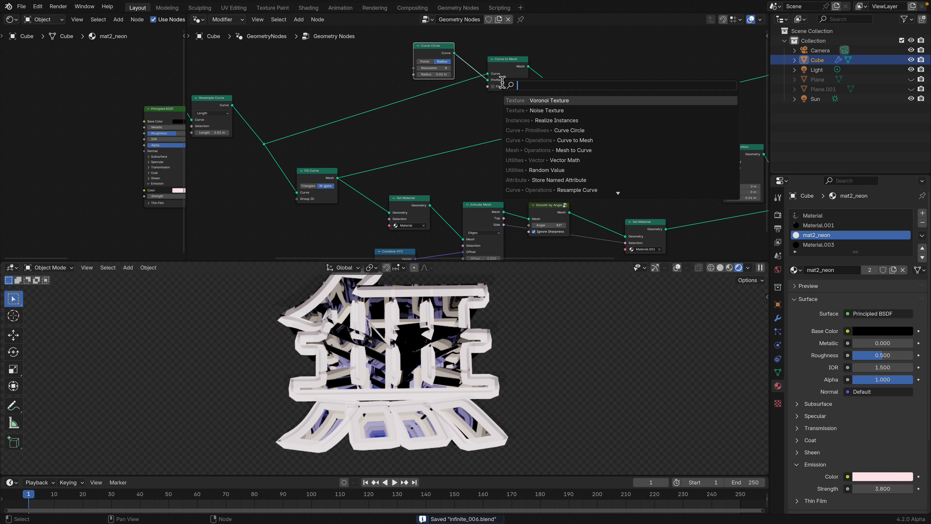
{"action": "type", "text": "instance on"}
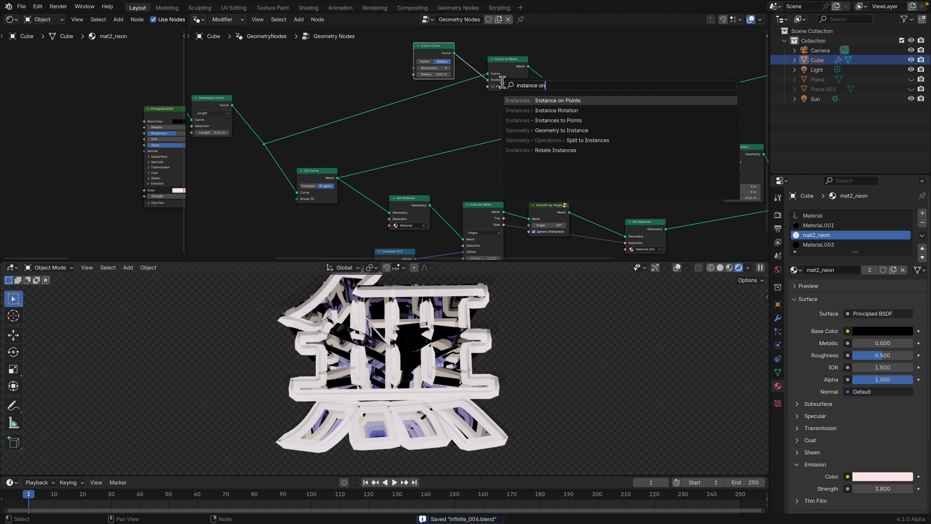
{"action": "key", "text": "Return"}
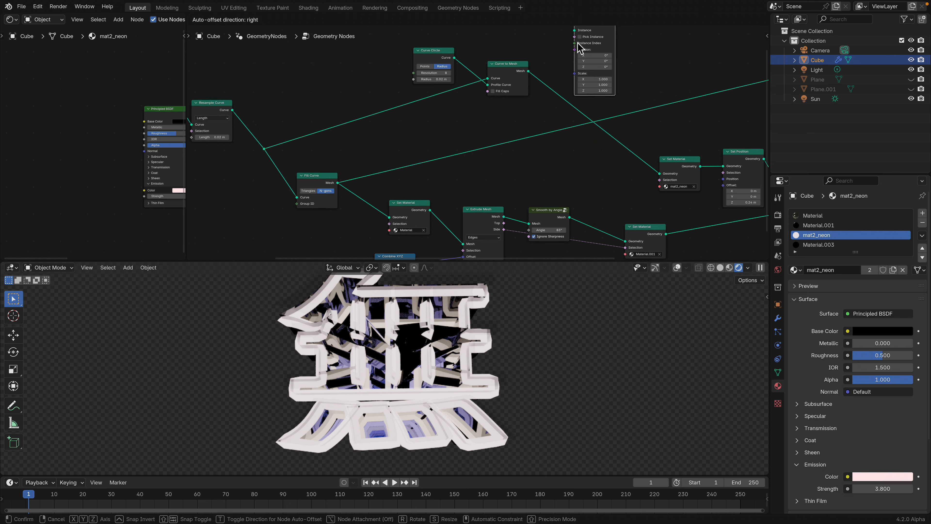
{"action": "left_click", "coordinate": [582, 91]}
- Add a Curve to Points node, feed it from Resample Curve, connect its Points to Instance on Points, and save the file
{"action": "middle_click_drag", "start_coordinate": [527, 145], "coordinate": [517, 92]}
{"action": "key", "text": "shift+a"}
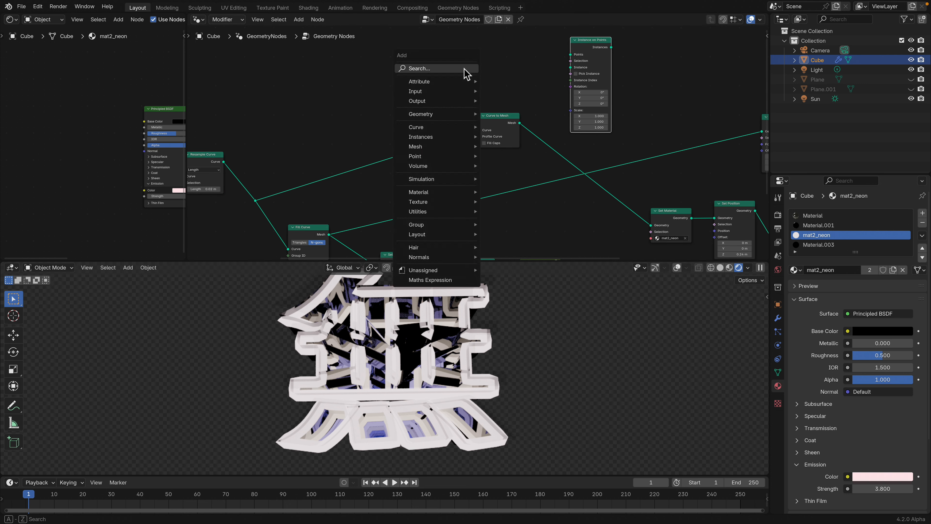
{"action": "type", "text": "curve to p"}
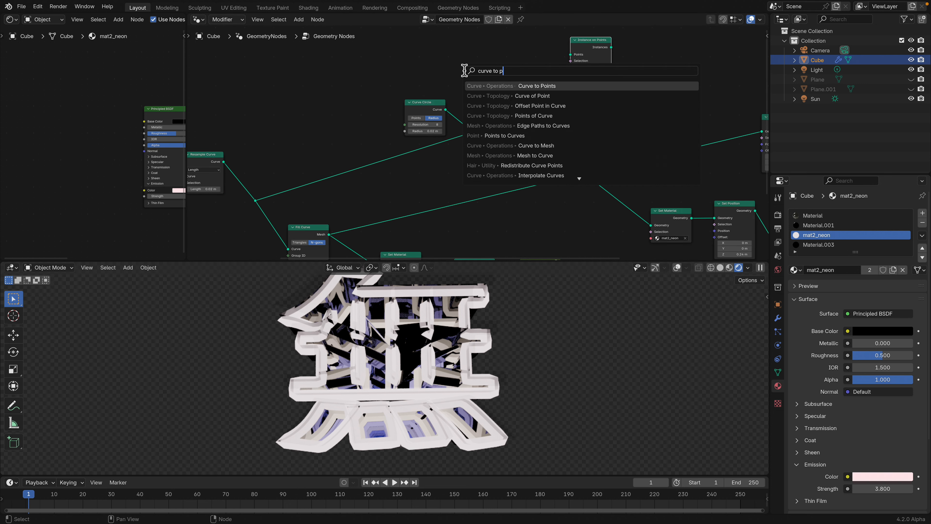
{"action": "key", "text": "Return"}
{"action": "left_click", "coordinate": [476, 53]}
{"action": "middle_click_drag", "start_coordinate": [325, 167], "coordinate": [371, 161]}
{"action": "key", "text": "ctrl+s"}
{"action": "left_click_drag", "start_coordinate": [270, 155], "coordinate": [518, 85]}
{"action": "middle_click_drag", "start_coordinate": [563, 112], "coordinate": [538, 148]}
{"action": "left_click_drag", "start_coordinate": [535, 87], "coordinate": [620, 84]}
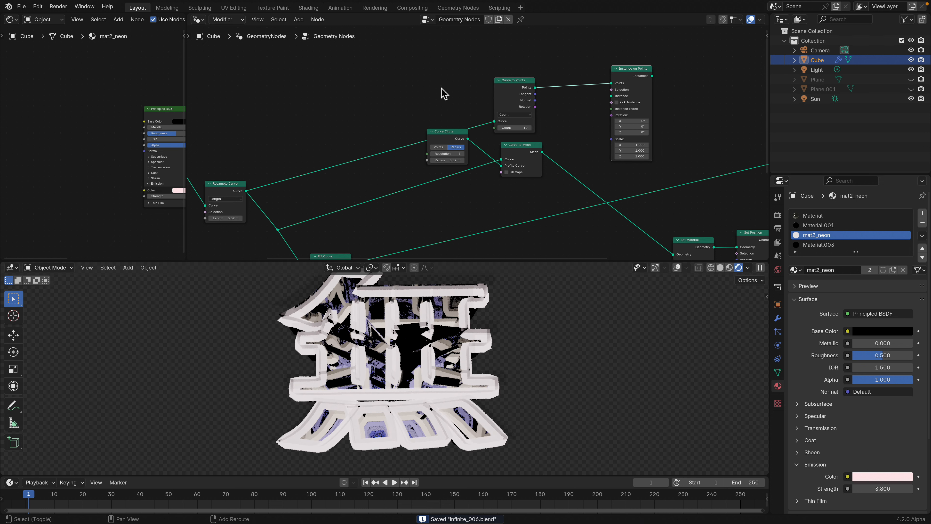
- Add an Ico Sphere node, save the file, and connect the sphere's Mesh to the Instance input of Instance on Points
{"action": "key", "text": "shift+a"}
{"action": "left_click", "coordinate": [442, 90]}
{"action": "type", "text": "insta"}
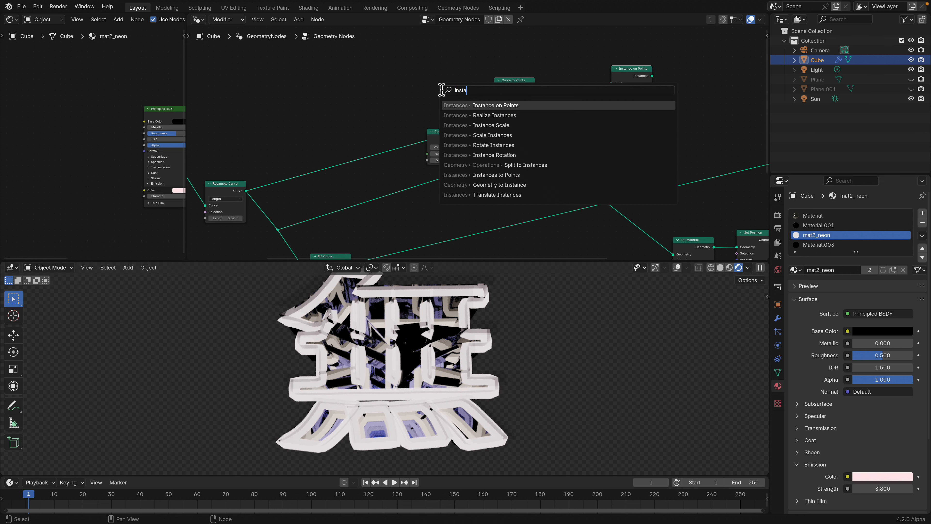
{"action": "type", "text": "ico"}
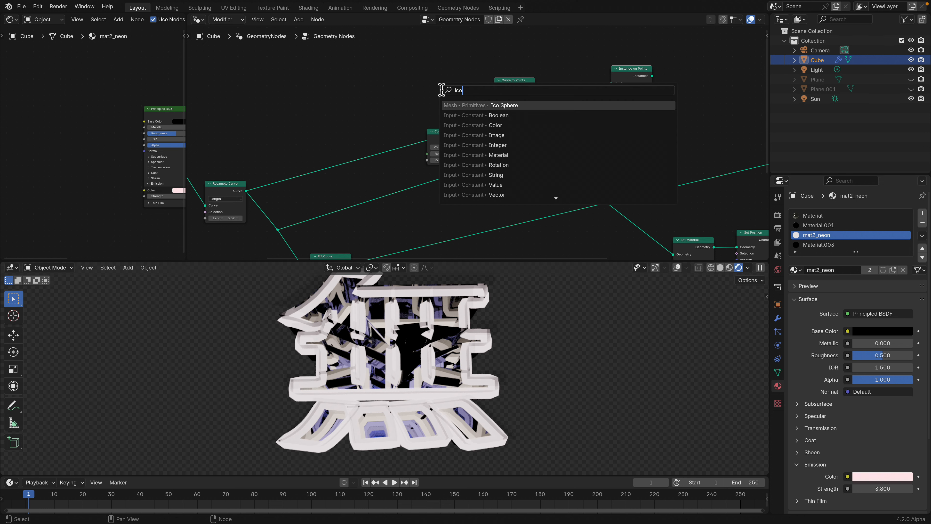
{"action": "key", "text": "Return"}
{"action": "left_click", "coordinate": [439, 83]}
{"action": "key", "text": "ctrl+s"}
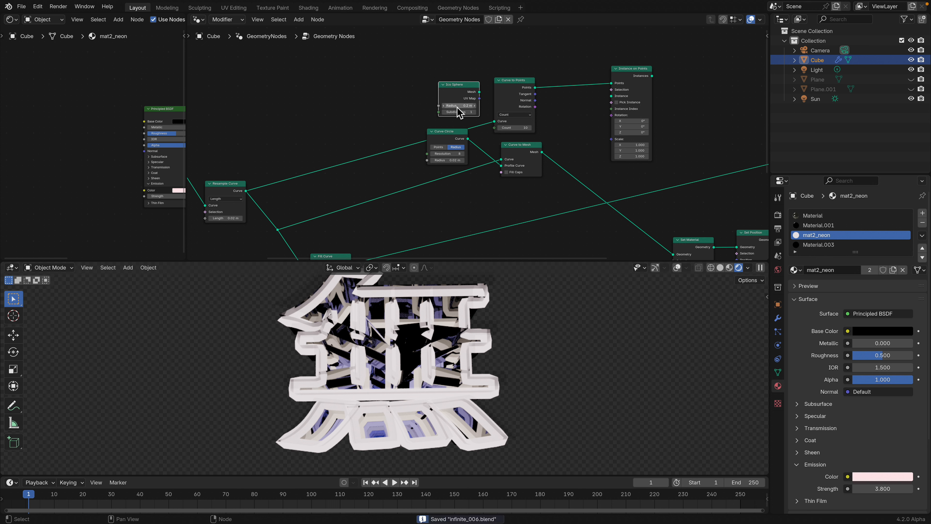
{"action": "left_click_drag", "start_coordinate": [479, 91], "coordinate": [611, 96]}
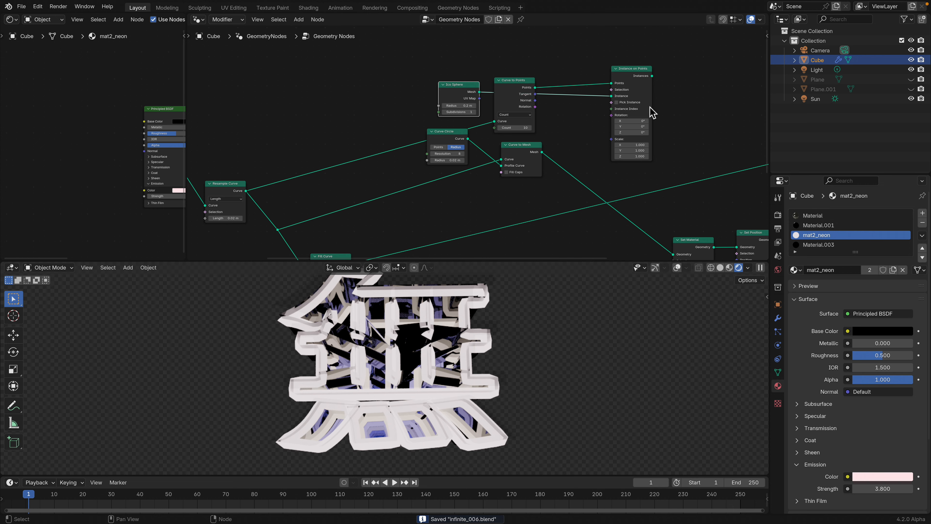
- Connect Instance on Points to the mat2_neon Set Material node and set the Ico Sphere radius to 0.02 m
{"action": "middle_click_drag", "start_coordinate": [648, 114], "coordinate": [494, 109]}
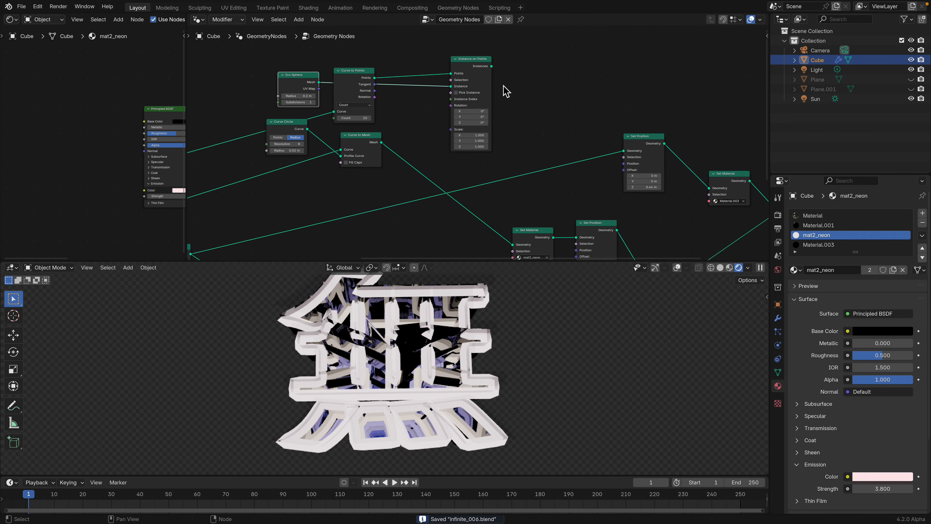
{"action": "scroll", "coordinate": [505, 91], "scroll_direction": "down", "scroll_amount": 1}
{"action": "left_click_drag", "start_coordinate": [492, 71], "coordinate": [512, 237]}
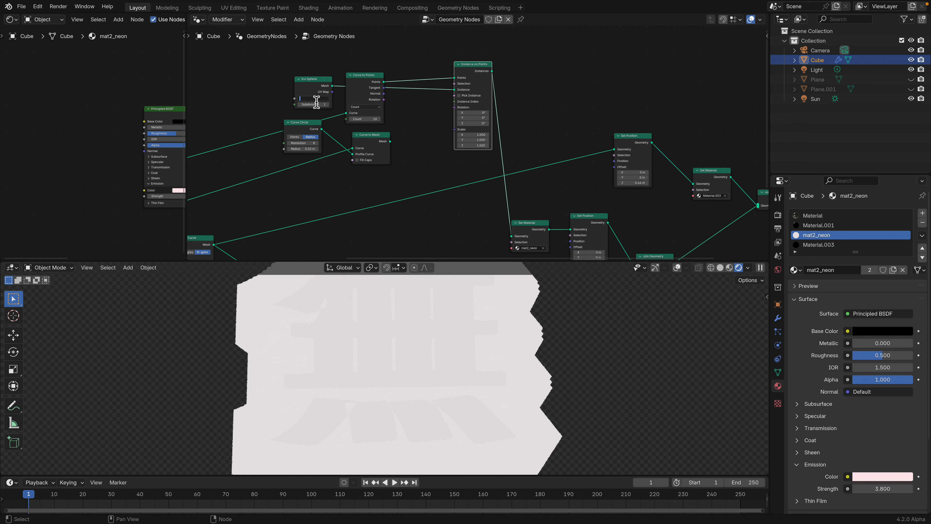
{"action": "type", "text": "02"}
{"action": "key", "text": "Return"}
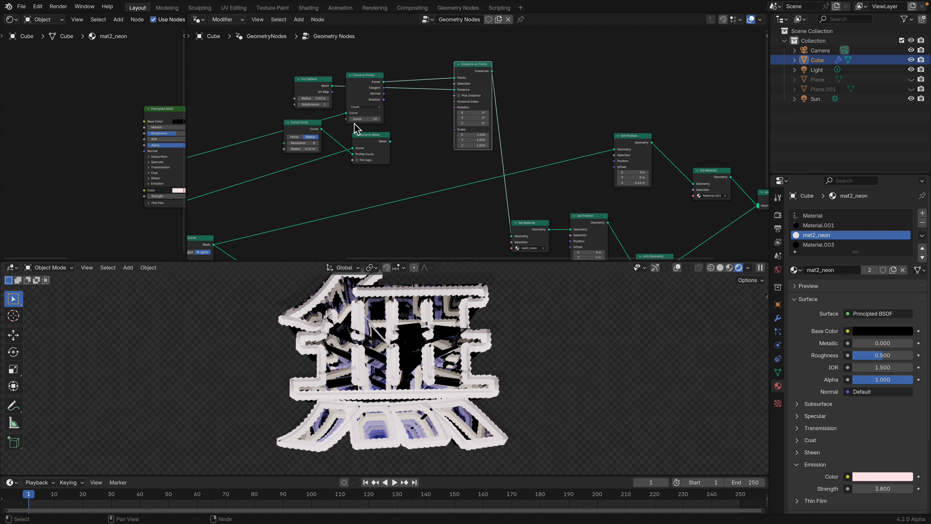
- Try the Length mode on the Curve to Points node, entering a length of 0.34 and dragging it higher
{"action": "left_click", "coordinate": [362, 108]}
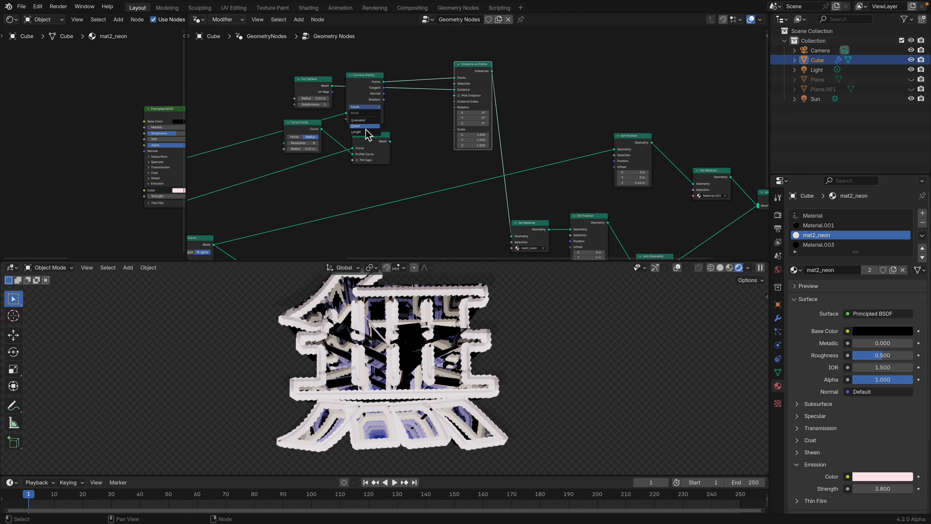
{"action": "left_click", "coordinate": [367, 136]}
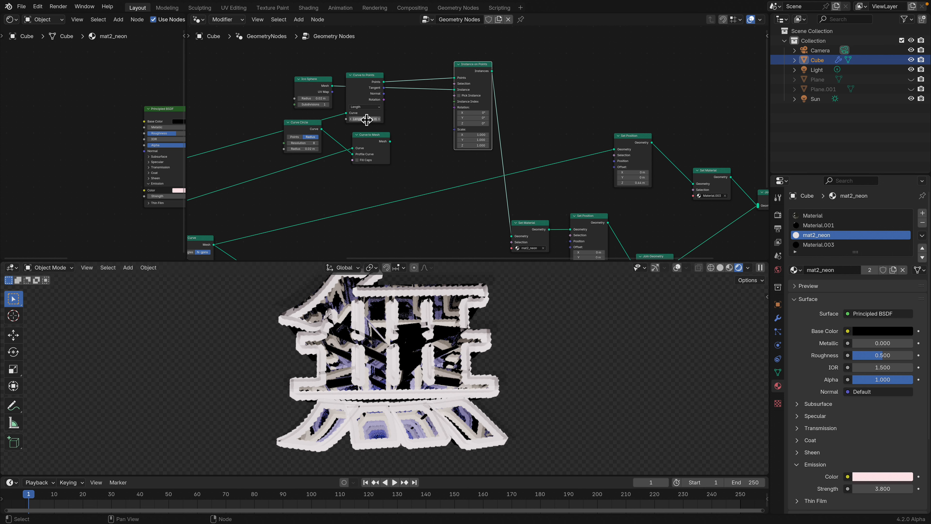
{"action": "type", "text": "0.34"}
{"action": "key", "text": "Return"}
{"action": "left_click_drag", "start_coordinate": [365, 119], "coordinate": [394, 119]}
- Switch the viewport to solid shading and return the Curve to Points node to Count mode
{"action": "left_click", "coordinate": [721, 268]}
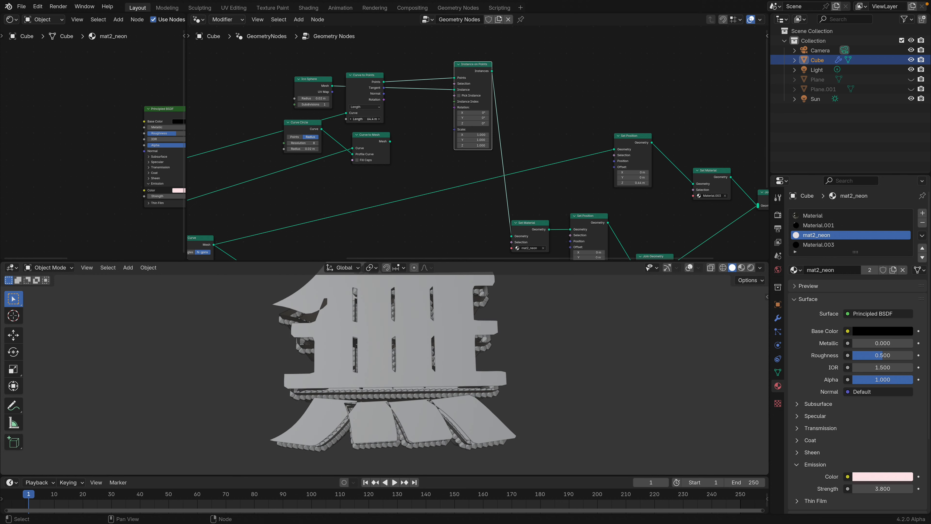
{"action": "scroll", "coordinate": [370, 121], "scroll_direction": "up", "scroll_amount": 1}
{"action": "left_click", "coordinate": [352, 101]}
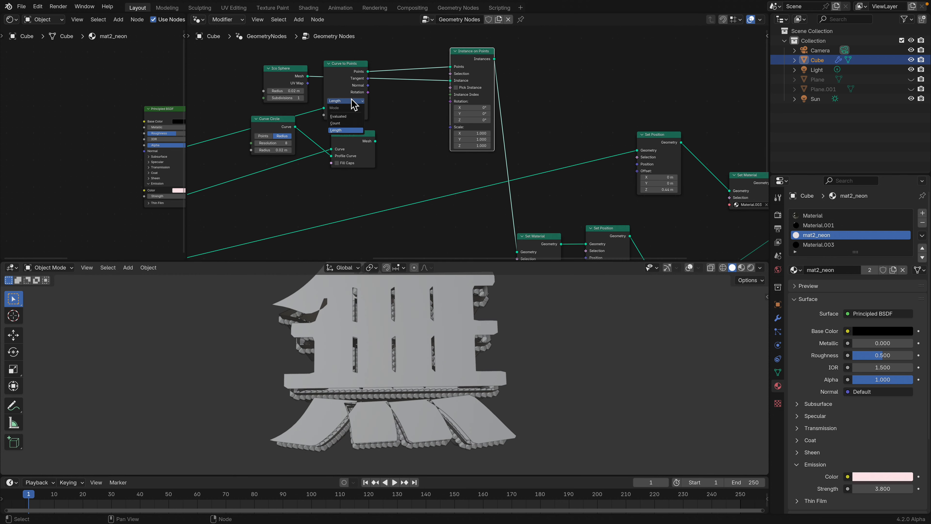
{"action": "left_click", "coordinate": [346, 123]}
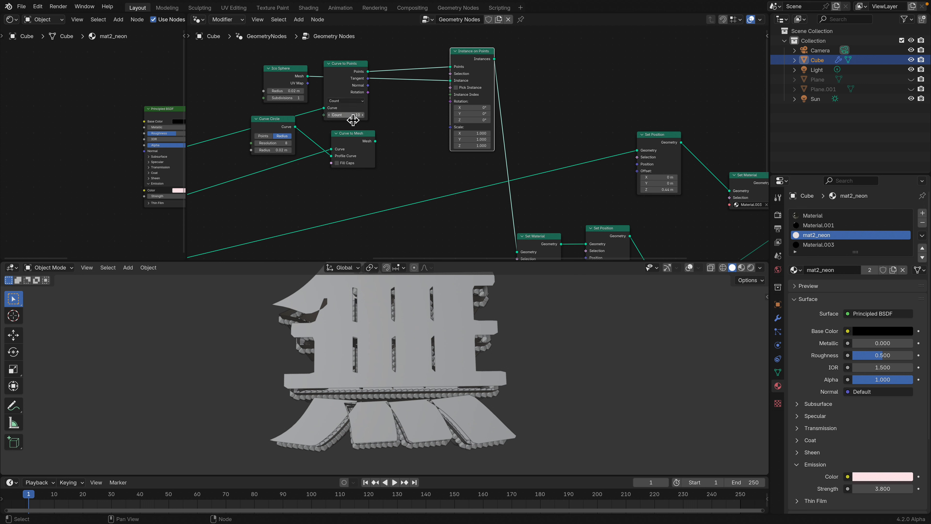
- Nudge the Curve to Points node and raise the Resample Curve length to about 0.13 m to space out the spheres
{"action": "mouse_move", "coordinate": [354, 73]}
{"action": "left_mouse_down"}
{"action": "mouse_move", "coordinate": [380, 83]}
{"action": "mouse_move", "coordinate": [386, 68]}
{"action": "mouse_move", "coordinate": [363, 66]}
{"action": "left_mouse_up"}
{"action": "middle_click_drag", "start_coordinate": [358, 85], "coordinate": [457, 104]}
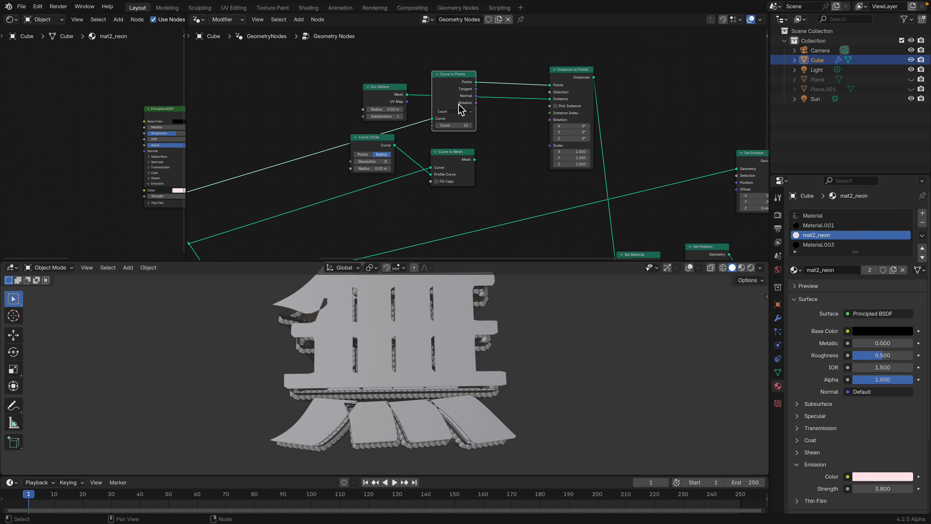
{"action": "middle_click_drag", "start_coordinate": [382, 122], "coordinate": [467, 104]}
{"action": "middle_click_drag", "start_coordinate": [248, 162], "coordinate": [351, 135]}
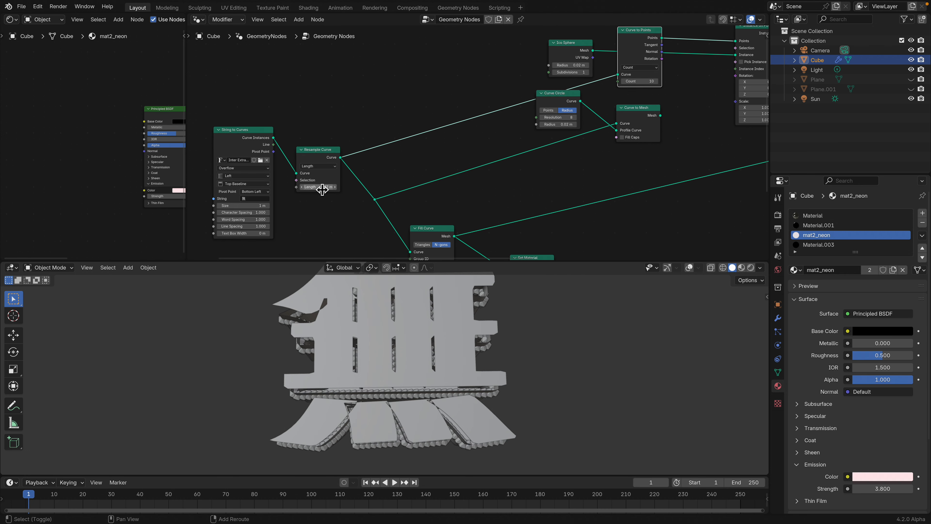
{"action": "left_click_drag", "start_coordinate": [318, 187], "coordinate": [330, 187]}
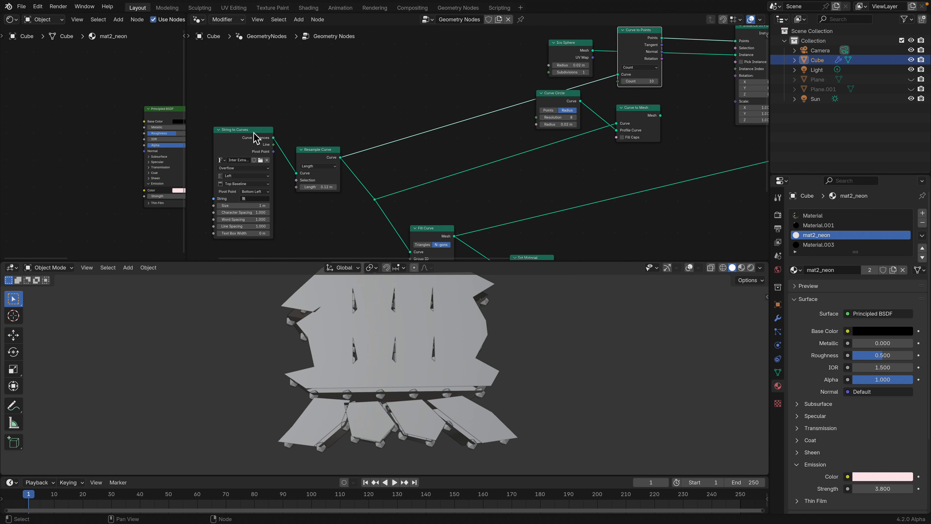
- Try feeding Curve to Points directly from String to Curves, and reconnect it to Resample Curve
{"action": "scroll", "coordinate": [297, 128], "scroll_direction": "down", "scroll_amount": 2}
{"action": "left_click_drag", "start_coordinate": [279, 126], "coordinate": [600, 103]}
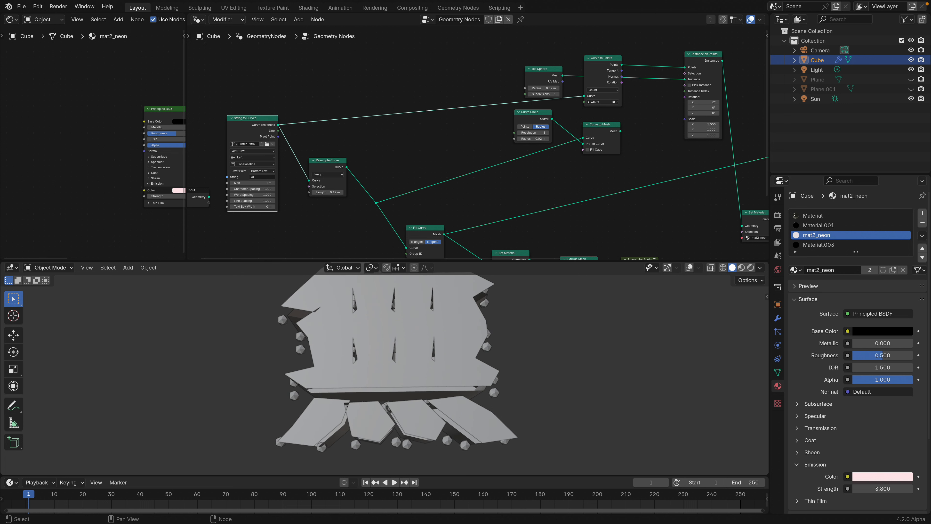
{"action": "middle_click_drag", "start_coordinate": [439, 223], "coordinate": [412, 211]}
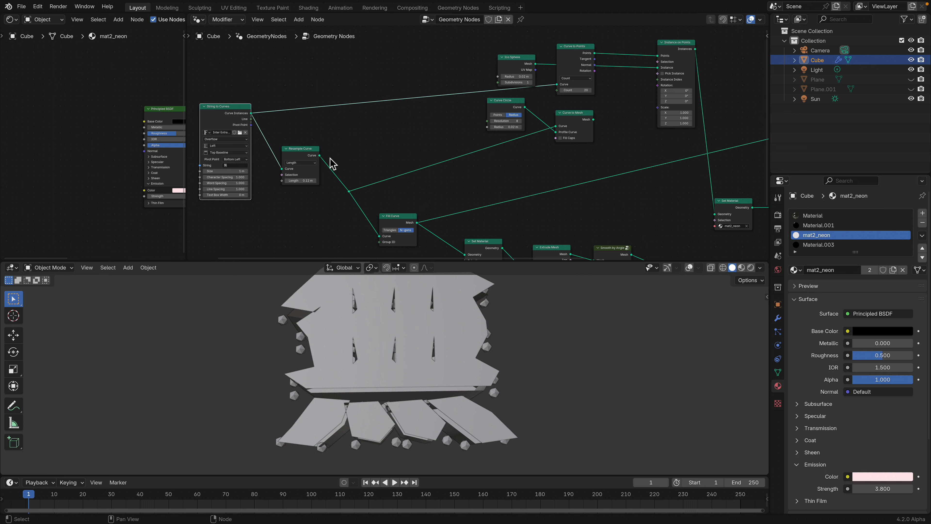
{"action": "left_click_drag", "start_coordinate": [320, 156], "coordinate": [502, 98]}
{"action": "left_click_drag", "start_coordinate": [555, 85], "coordinate": [556, 86]}
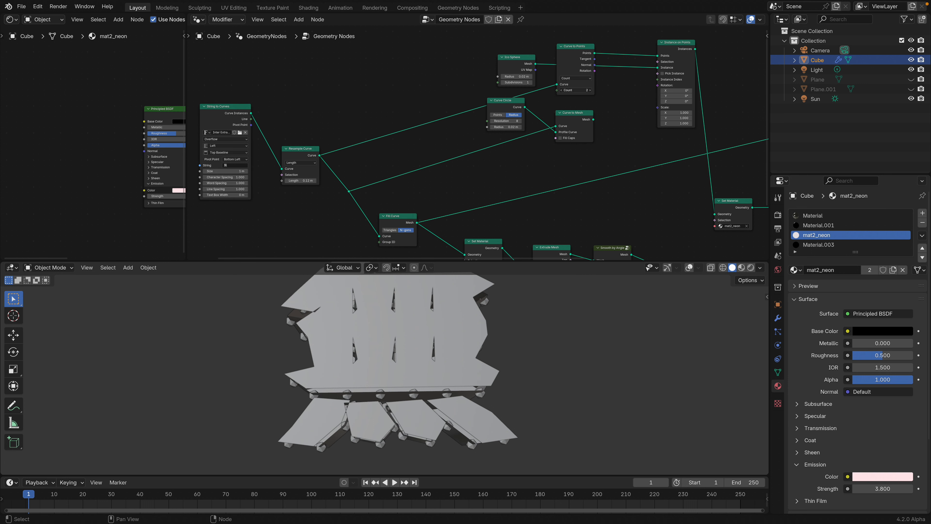
- Spread out the Curve to Points and Ico Sphere nodes, and switch the viewport to rendered shading
{"action": "left_click_drag", "start_coordinate": [578, 60], "coordinate": [593, 58]}
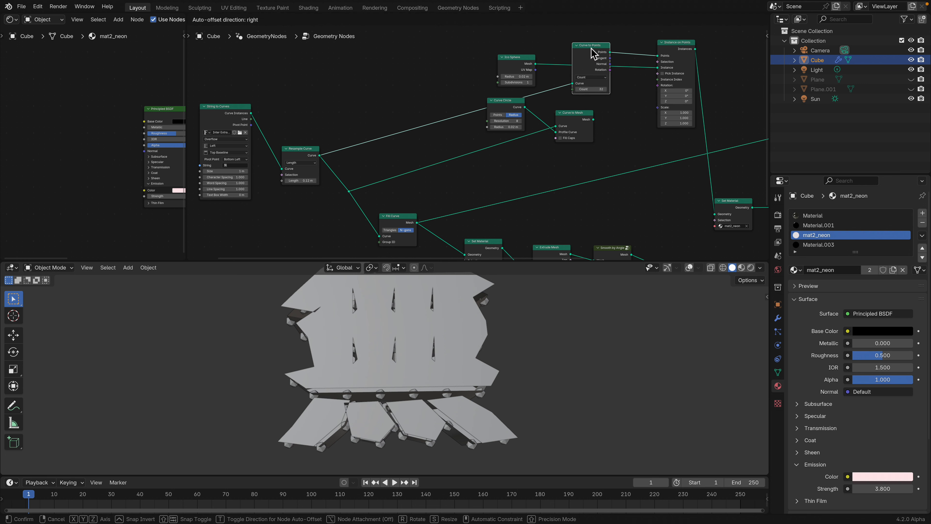
{"action": "left_click_drag", "start_coordinate": [523, 62], "coordinate": [526, 60]}
{"action": "left_click", "coordinate": [750, 268]}
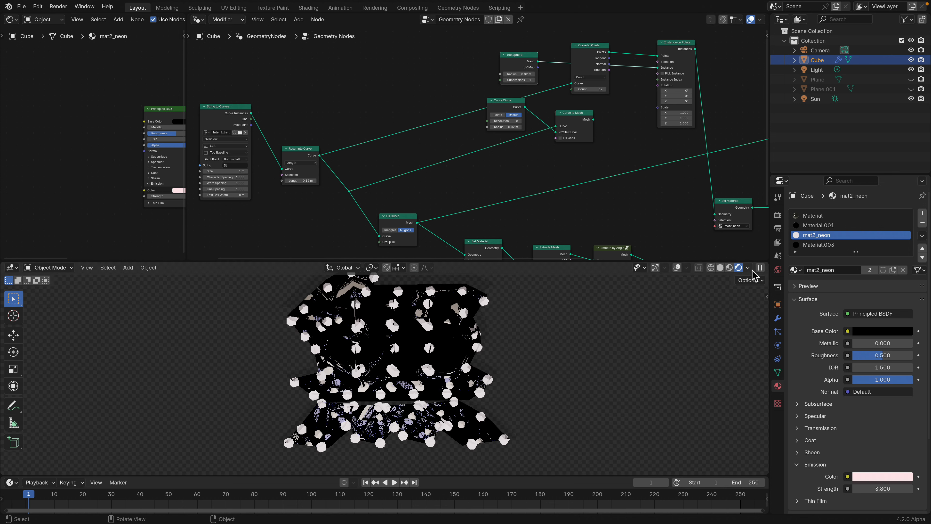
- Enlarge the 3D viewport and inspect the sphere reflections in the infinity mirror from another angle
{"action": "mouse_move", "coordinate": [615, 372]}
{"action": "middle_mouse_down"}
{"action": "mouse_move", "coordinate": [606, 358]}
{"action": "mouse_move", "coordinate": [601, 386]}
{"action": "middle_mouse_up"}
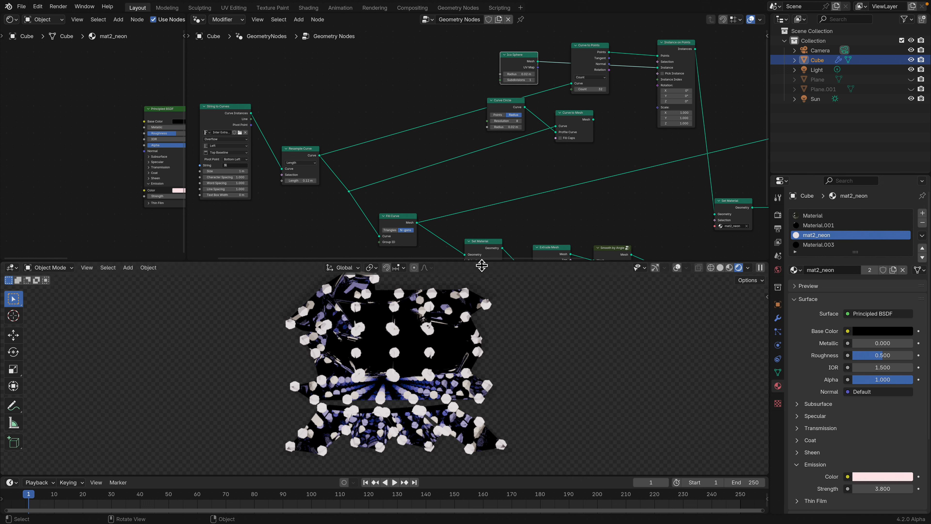
{"action": "left_click_drag", "start_coordinate": [482, 263], "coordinate": [476, 166]}
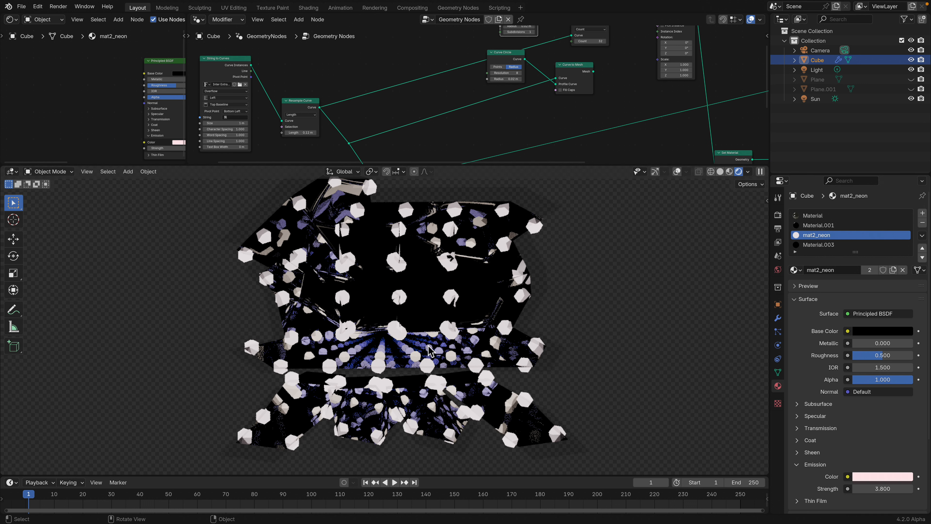
{"action": "middle_click_drag", "start_coordinate": [461, 355], "coordinate": [403, 319]}
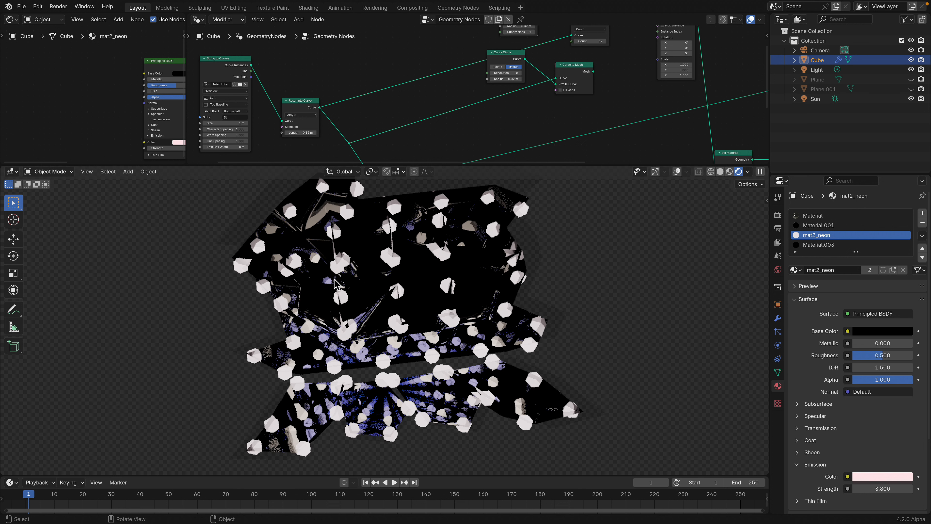
- Try the Evaluated mode on the Curve to Points node and set it back to Count
{"action": "middle_click_drag", "start_coordinate": [516, 43], "coordinate": [458, 85]}
{"action": "scroll", "coordinate": [458, 85], "scroll_direction": "up", "scroll_amount": 3}
{"action": "left_click_drag", "start_coordinate": [460, 65], "coordinate": [461, 65], "text": "shift"}
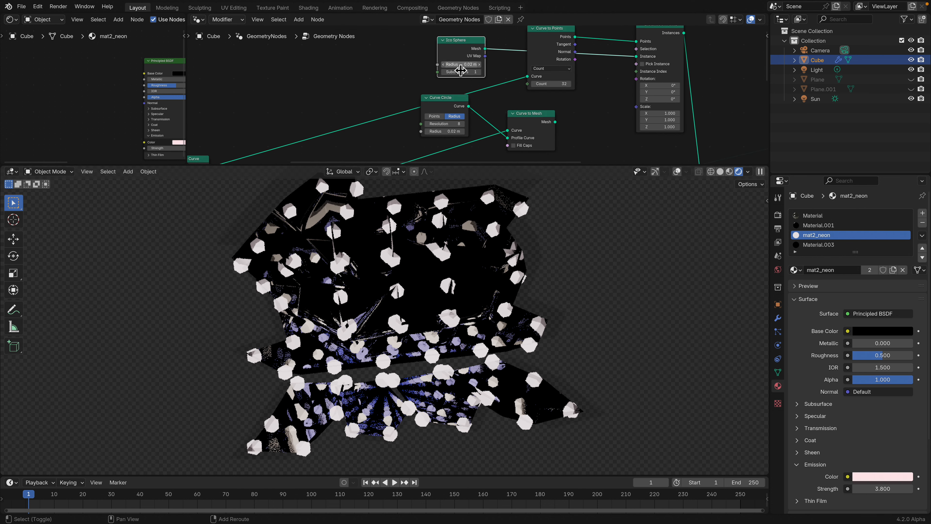
{"action": "left_click", "coordinate": [555, 69]}
{"action": "left_click", "coordinate": [554, 90]}
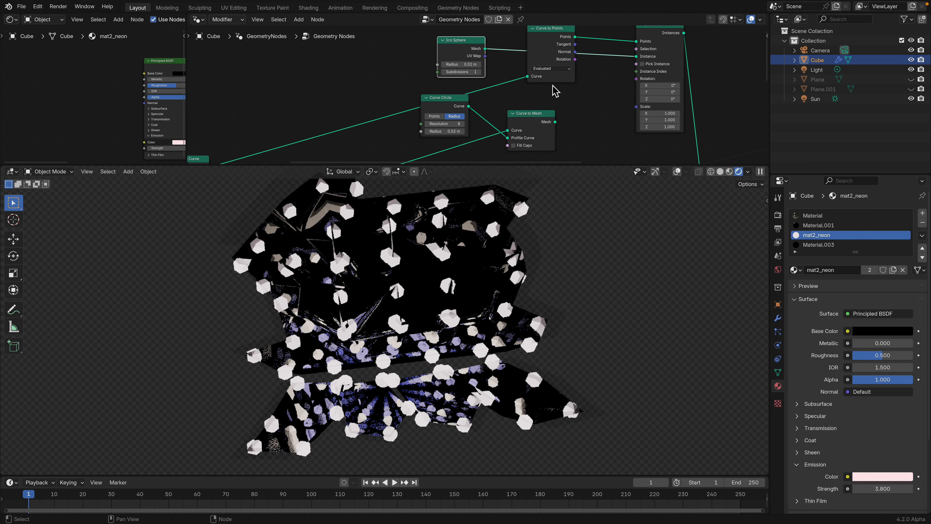
{"action": "left_click", "coordinate": [552, 68]}
{"action": "left_click", "coordinate": [549, 92]}
- Reposition the Resample Curve and Curve to Points nodes, and toggle Pick Instance on and off on Instance on Points
{"action": "scroll", "coordinate": [484, 108], "scroll_direction": "down", "scroll_amount": 3}
{"action": "middle_click_drag", "start_coordinate": [484, 108], "coordinate": [544, 67]}
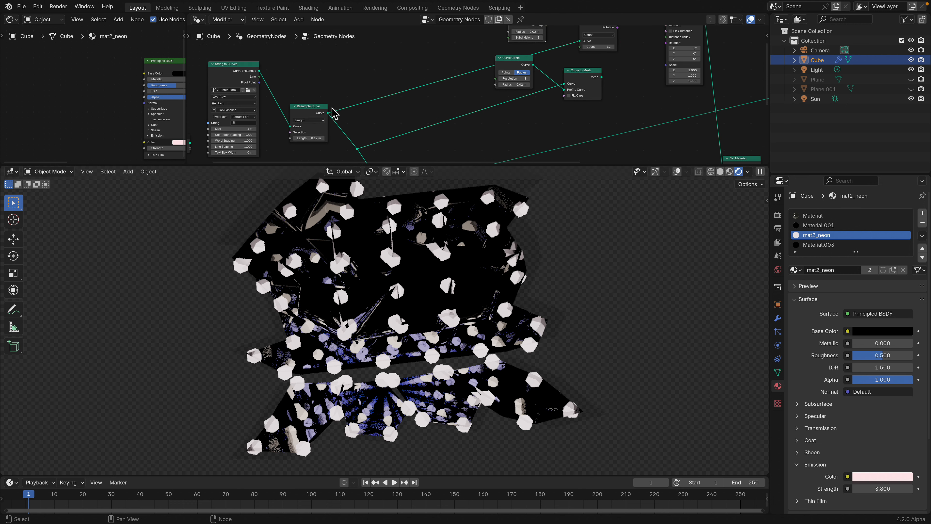
{"action": "left_click_drag", "start_coordinate": [316, 111], "coordinate": [314, 95]}
{"action": "middle_click_drag", "start_coordinate": [314, 96], "coordinate": [367, 102]}
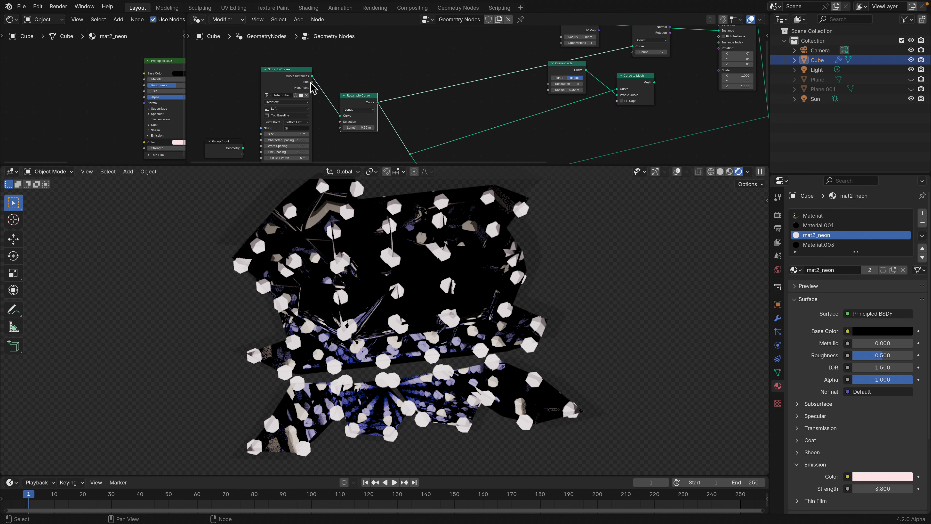
{"action": "left_click_drag", "start_coordinate": [361, 105], "coordinate": [360, 97]}
{"action": "mouse_move", "coordinate": [374, 102]}
{"action": "middle_mouse_down"}
{"action": "mouse_move", "coordinate": [307, 111]}
{"action": "mouse_move", "coordinate": [336, 128]}
{"action": "middle_mouse_up"}
{"action": "left_click_drag", "start_coordinate": [562, 54], "coordinate": [577, 111]}
{"action": "middle_click_drag", "start_coordinate": [562, 117], "coordinate": [557, 52]}
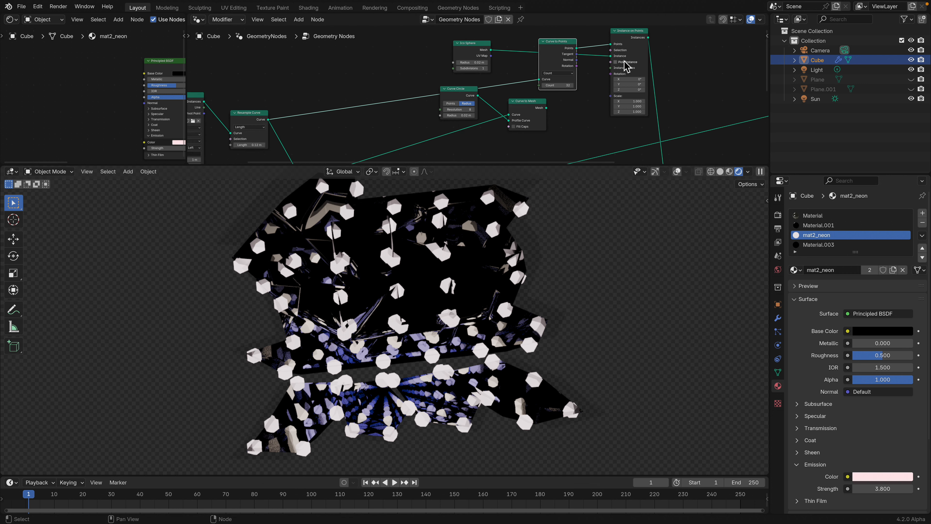
{"action": "left_click", "coordinate": [625, 62]}
{"action": "left_click", "coordinate": [626, 61]}
- Move the Curve to Mesh node and lower the Resample Curve length to about 0.05 m, checking the denser spheres
{"action": "middle_click_drag", "start_coordinate": [543, 89], "coordinate": [555, 82]}
{"action": "left_click_drag", "start_coordinate": [525, 91], "coordinate": [479, 90]}
{"action": "middle_click_drag", "start_coordinate": [506, 84], "coordinate": [559, 69]}
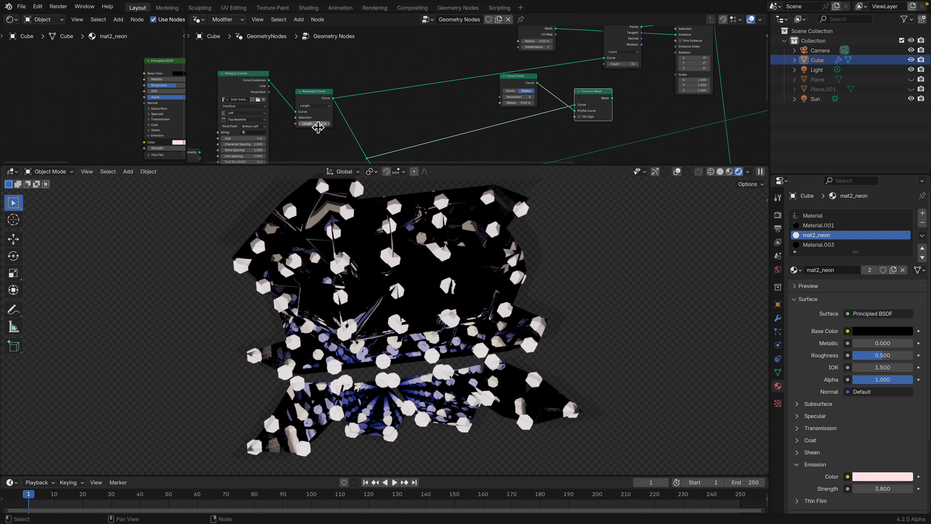
{"action": "mouse_move", "coordinate": [318, 124]}
{"action": "left_mouse_down"}
{"action": "mouse_move", "coordinate": [327, 125]}
{"action": "mouse_move", "coordinate": [308, 125]}
{"action": "mouse_move", "coordinate": [317, 124]}
{"action": "left_mouse_up"}
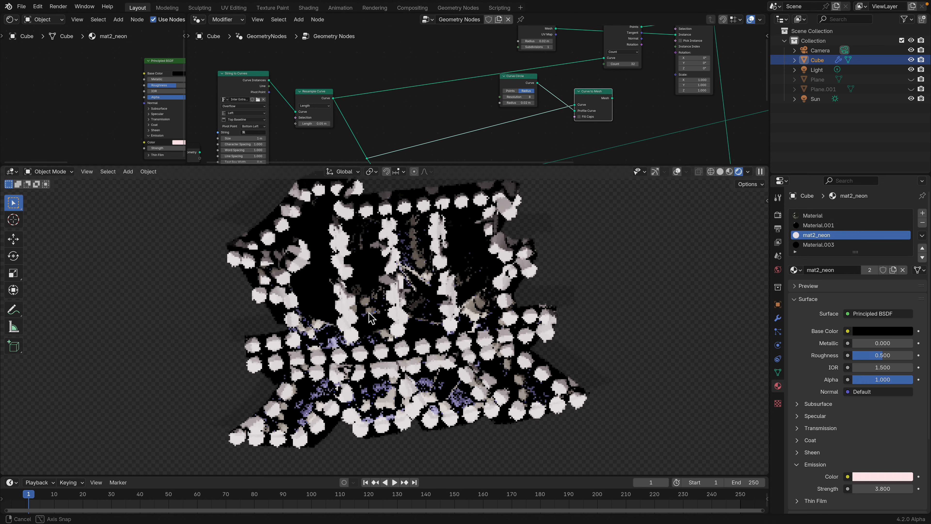
{"action": "middle_click_drag", "start_coordinate": [369, 313], "coordinate": [422, 312]}
{"action": "scroll", "coordinate": [459, 139], "scroll_direction": "down", "scroll_amount": 6}
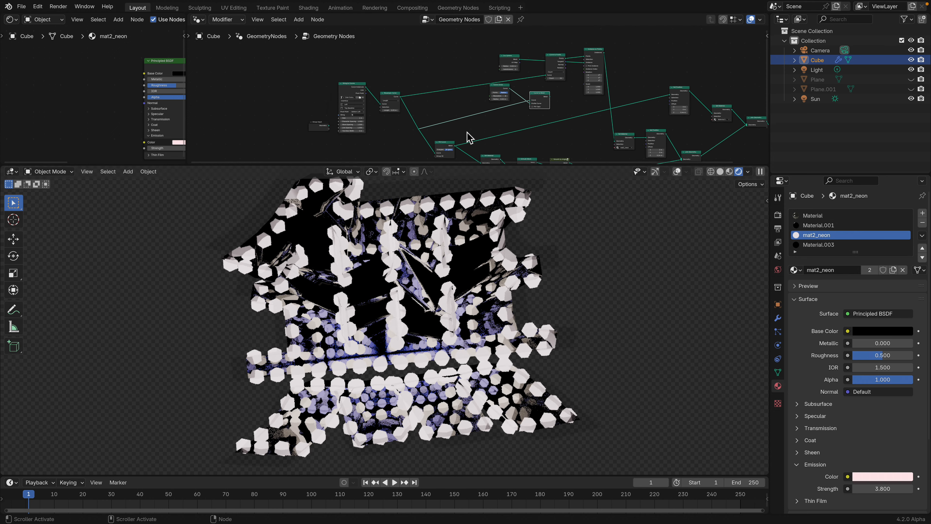
{"action": "middle_click_drag", "start_coordinate": [461, 311], "coordinate": [491, 305]}
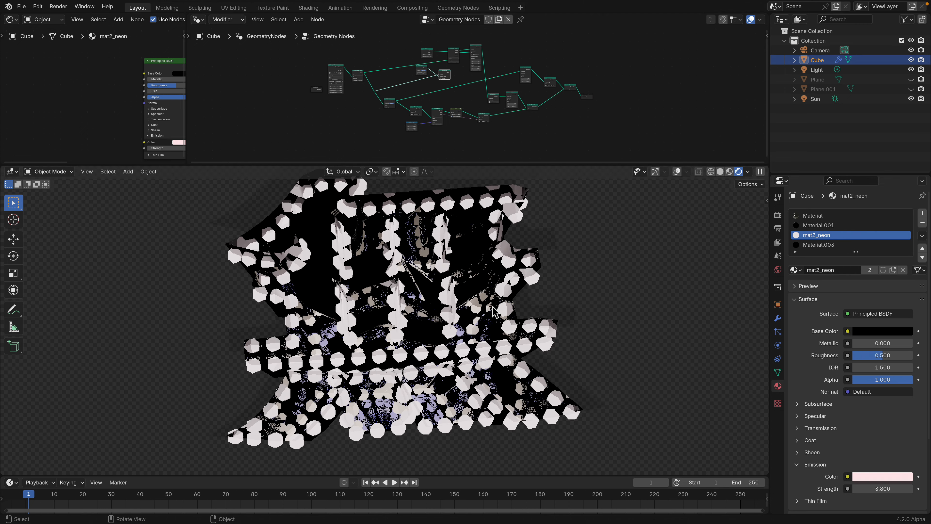
- Switch to the browser and look through the Meta AI explanation and the Reddit post on infinity LED signs
{"action": "key", "text": "ctrl+Right"}
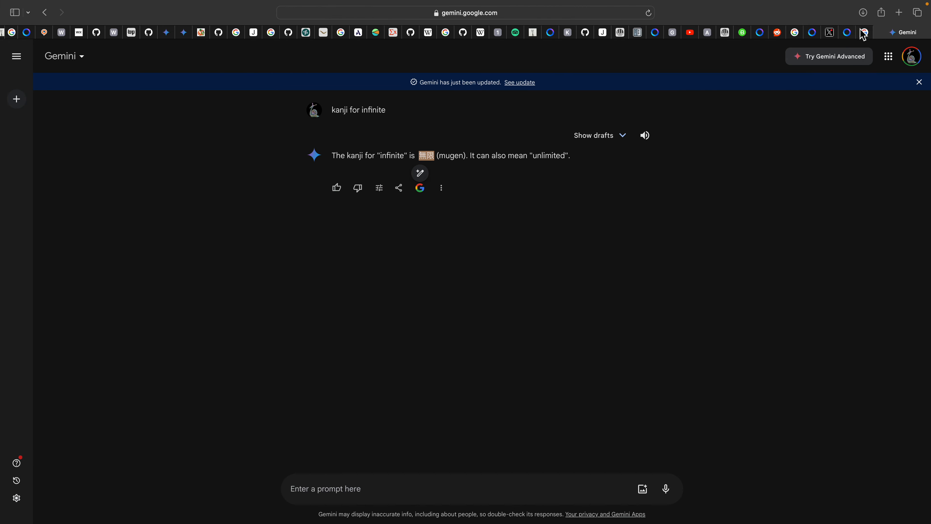
{"action": "left_click", "coordinate": [847, 33]}
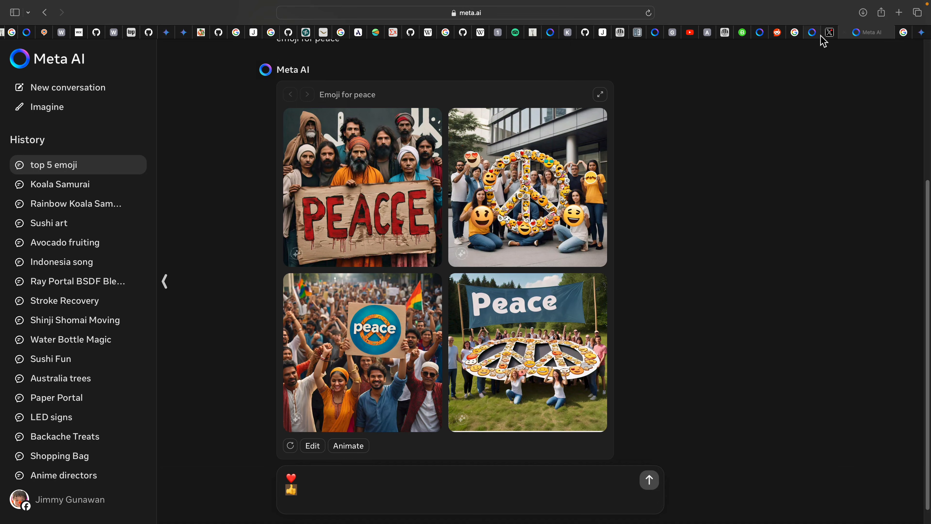
{"action": "left_click", "coordinate": [807, 33]}
{"action": "left_click", "coordinate": [795, 33]}
{"action": "left_click", "coordinate": [777, 33]}
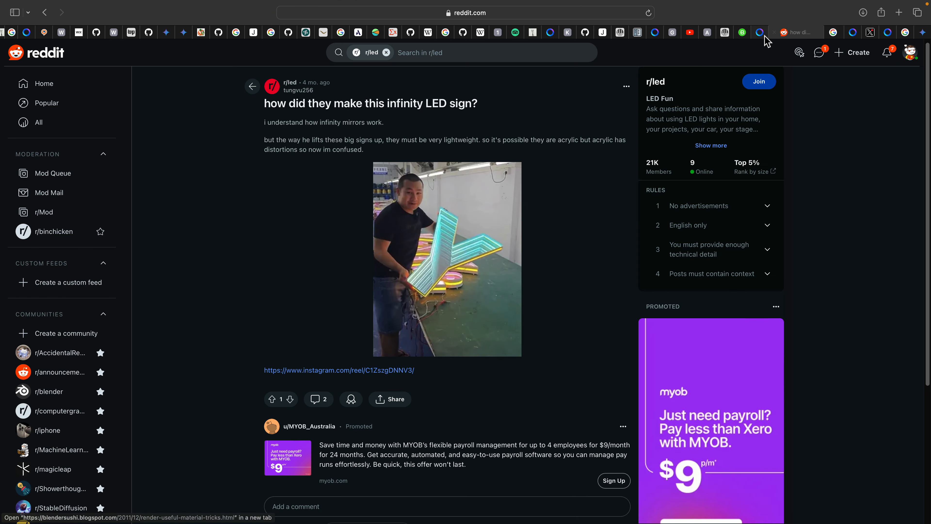
{"action": "left_click", "coordinate": [761, 34]}
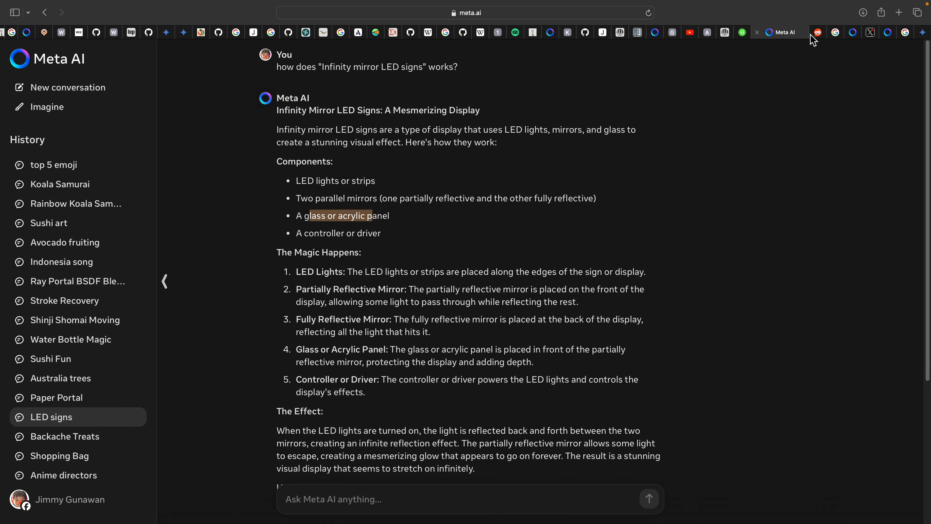
{"action": "left_click", "coordinate": [817, 33]}
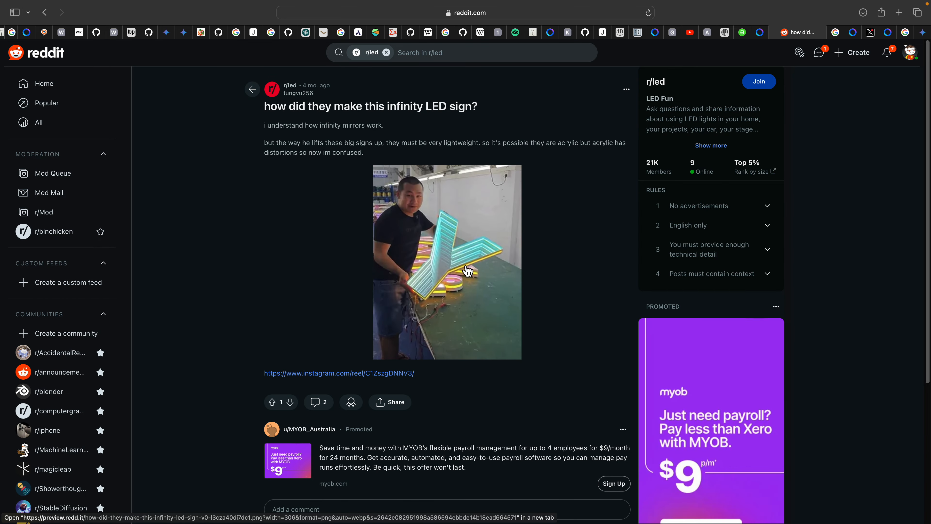